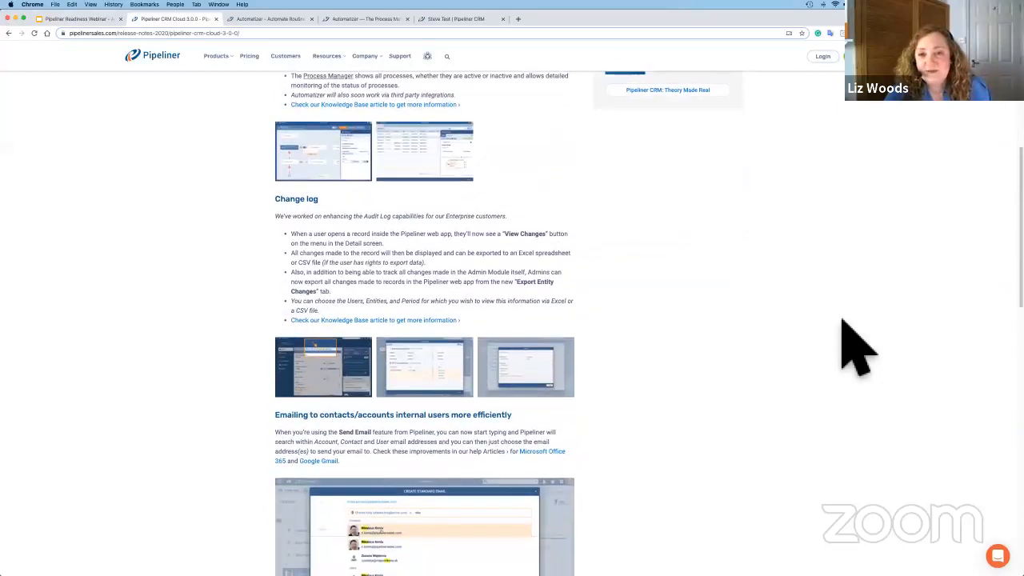
Review the Pipeliner CRM Cloud 3.0.0 release notes from the change log and email enhancements through General Improvements and Administration Updates.
{"action": "scroll", "coordinate": [842, 320], "scroll_direction": "down", "scroll_amount": 3}
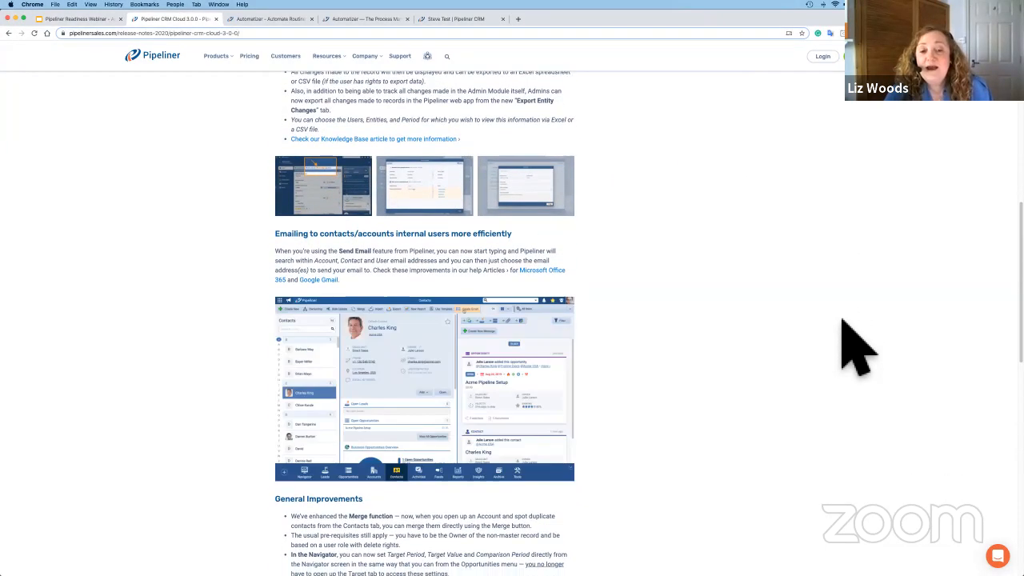
{"action": "scroll", "coordinate": [842, 320], "scroll_direction": "down", "scroll_amount": 3}
{"action": "scroll", "coordinate": [842, 320], "scroll_direction": "down", "scroll_amount": 3}
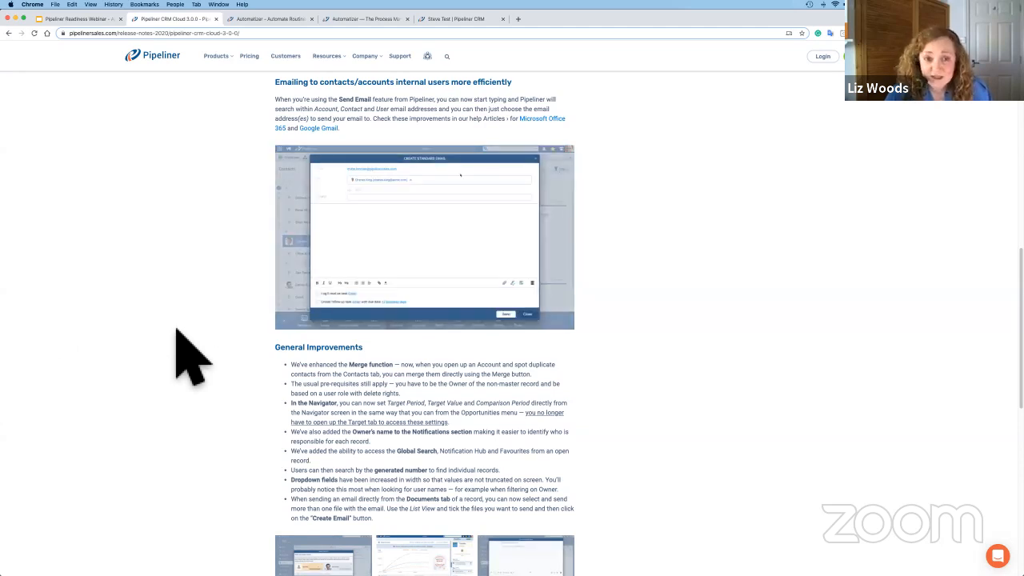
{"action": "scroll", "coordinate": [192, 355], "scroll_direction": "down", "scroll_amount": 2}
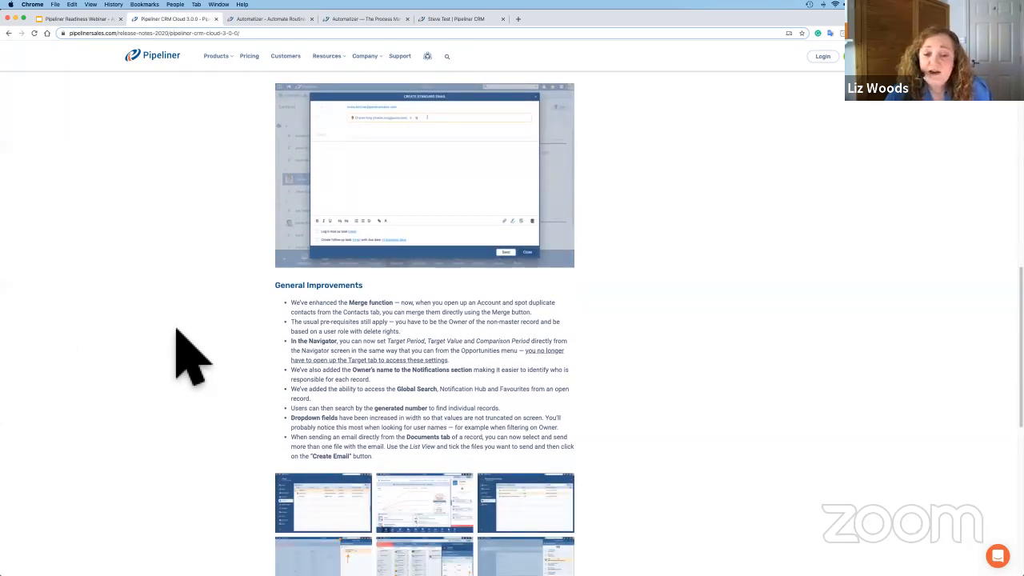
{"action": "scroll", "coordinate": [192, 356], "scroll_direction": "down", "scroll_amount": 5}
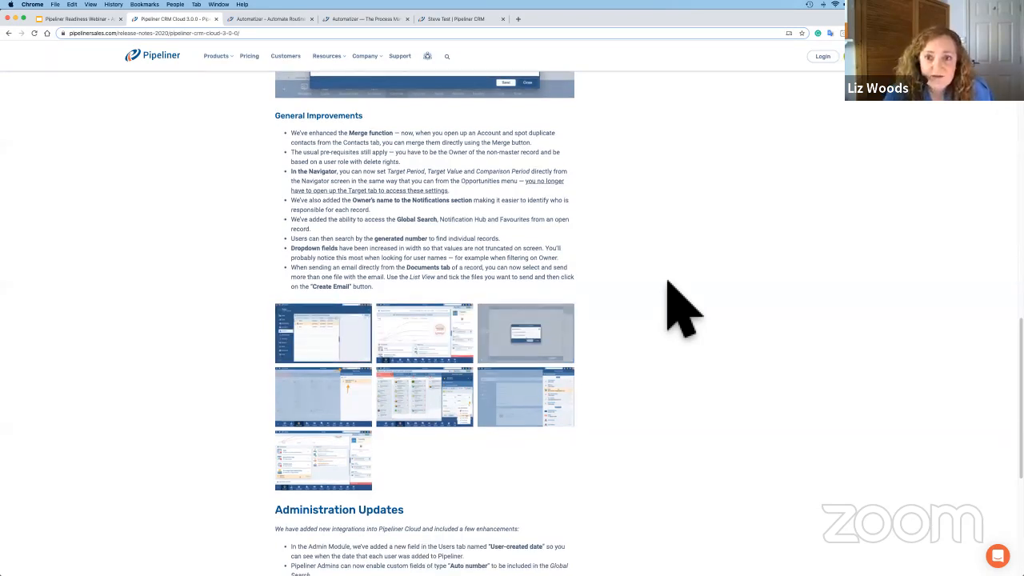
{"action": "scroll", "coordinate": [680, 308], "scroll_direction": "down", "scroll_amount": 1}
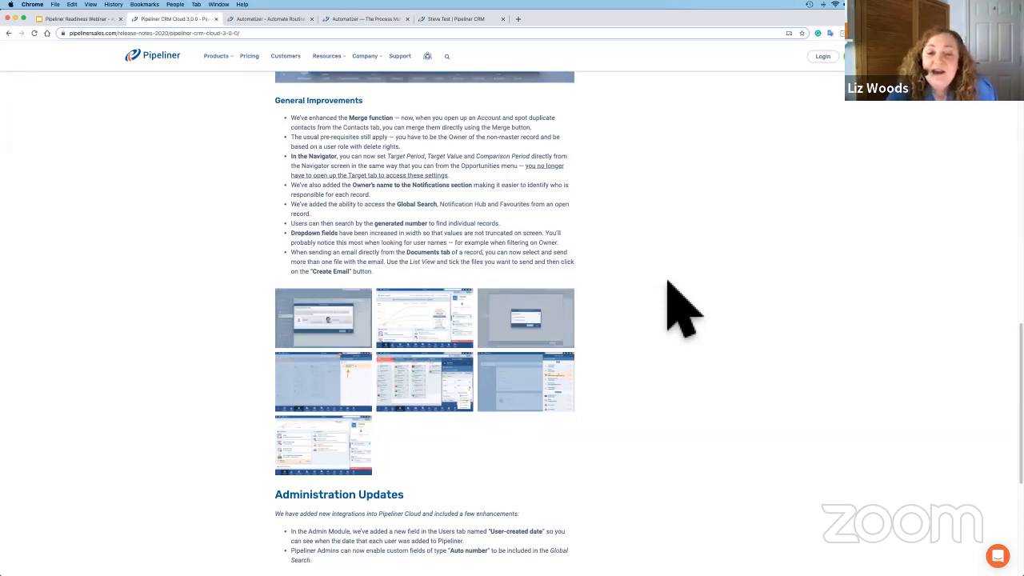
{"action": "scroll", "coordinate": [680, 308], "scroll_direction": "down", "scroll_amount": 3}
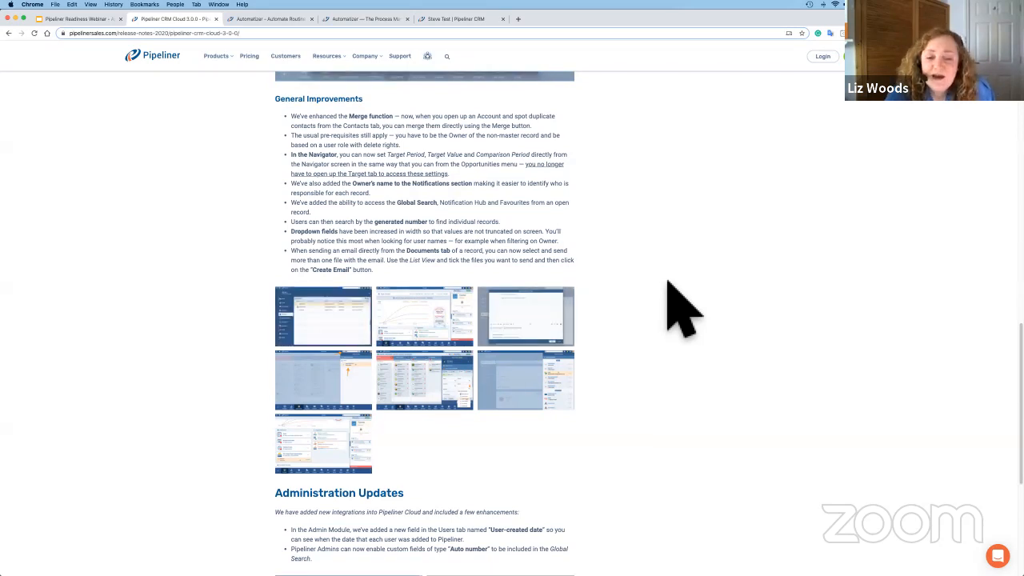
{"action": "scroll", "coordinate": [680, 308], "scroll_direction": "down", "scroll_amount": 3}
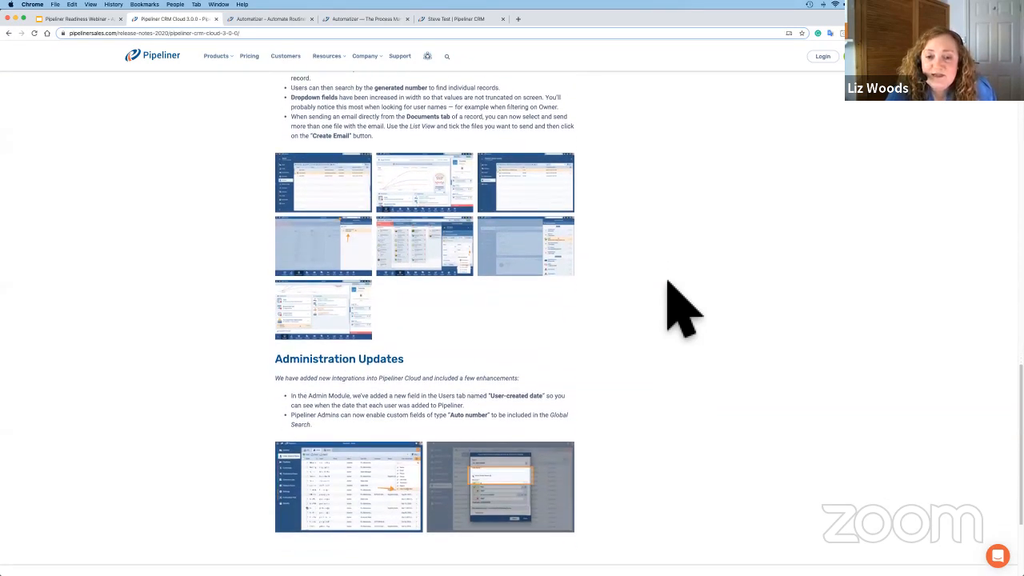
{"action": "scroll", "coordinate": [680, 308], "scroll_direction": "up", "scroll_amount": 2}
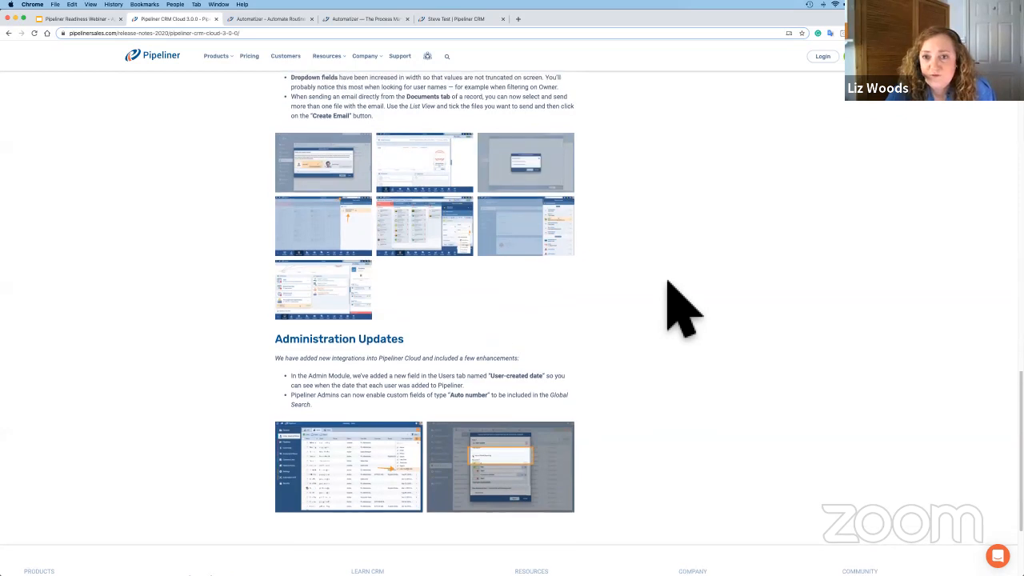
{"action": "scroll", "coordinate": [679, 308], "scroll_direction": "up", "scroll_amount": 3}
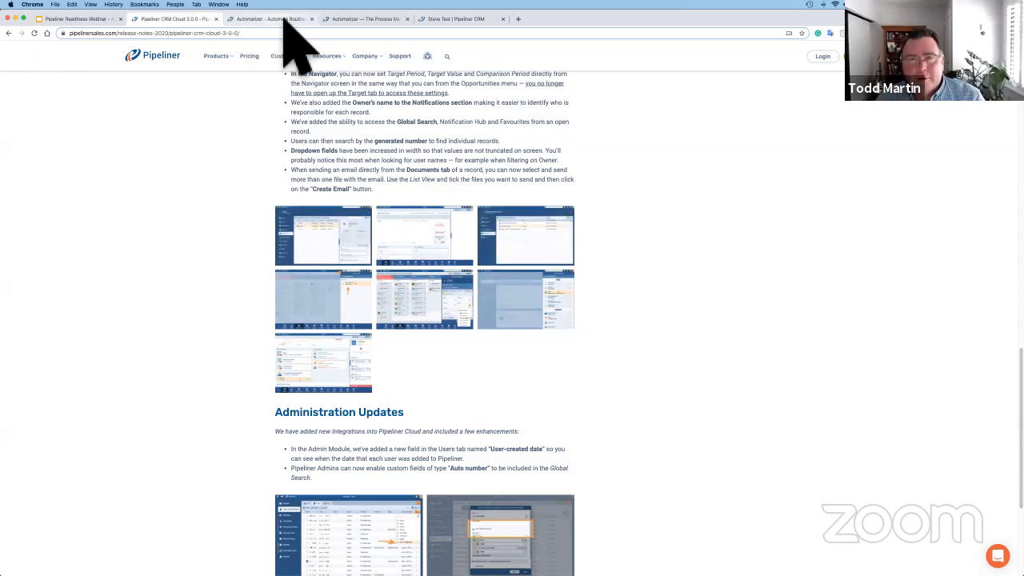
Switch to the Automatizer product page and review its introduction, sales process optimization and workflow automation sections.
{"action": "key", "text": "ctrl+Tab"}
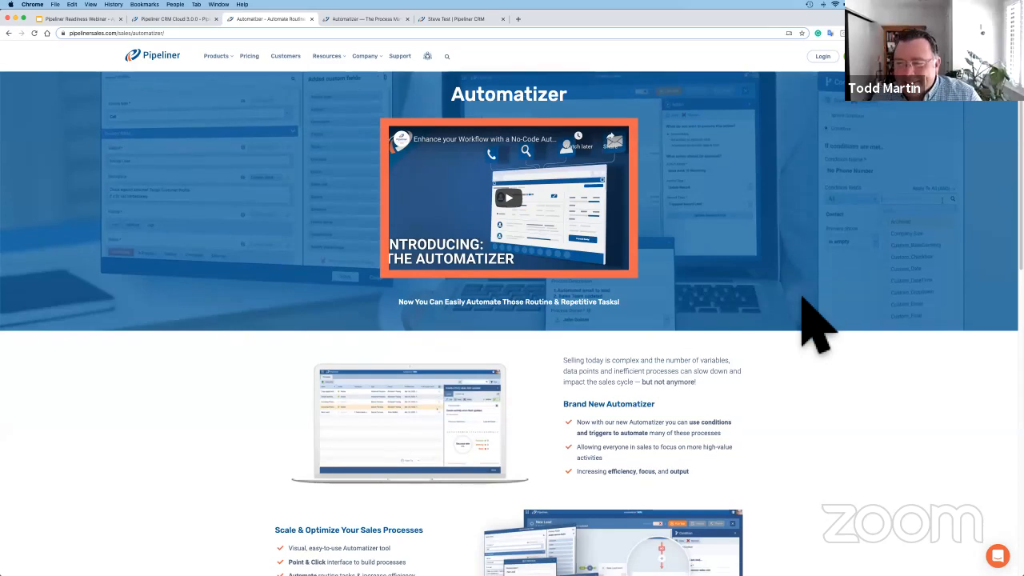
{"action": "scroll", "coordinate": [816, 328], "scroll_direction": "down", "scroll_amount": 2}
{"action": "scroll", "coordinate": [816, 328], "scroll_direction": "up", "scroll_amount": 2}
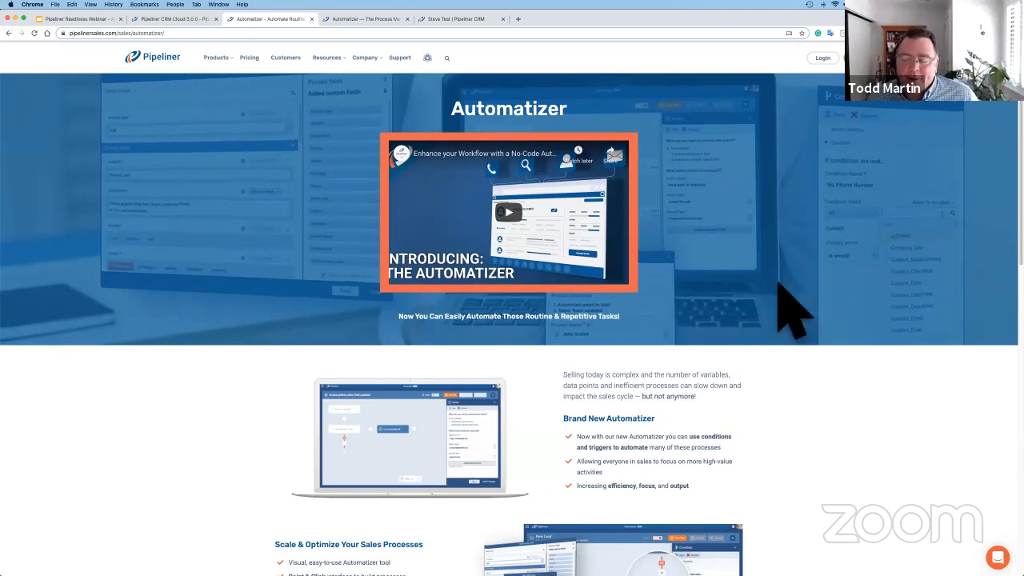
{"action": "scroll", "coordinate": [794, 312], "scroll_direction": "down", "scroll_amount": 3}
{"action": "scroll", "coordinate": [794, 312], "scroll_direction": "down", "scroll_amount": 3}
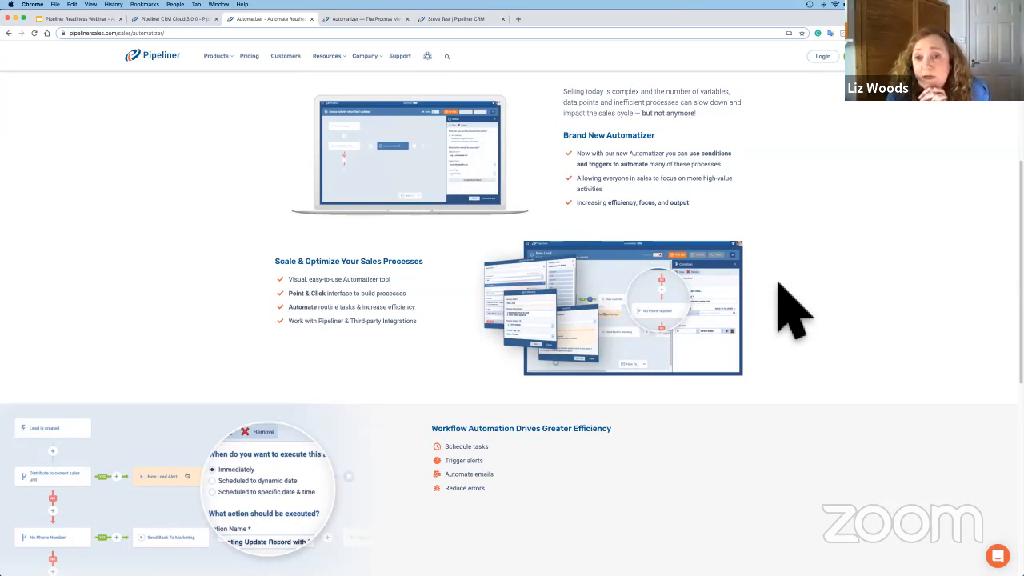
{"action": "scroll", "coordinate": [778, 284], "scroll_direction": "down", "scroll_amount": 1}
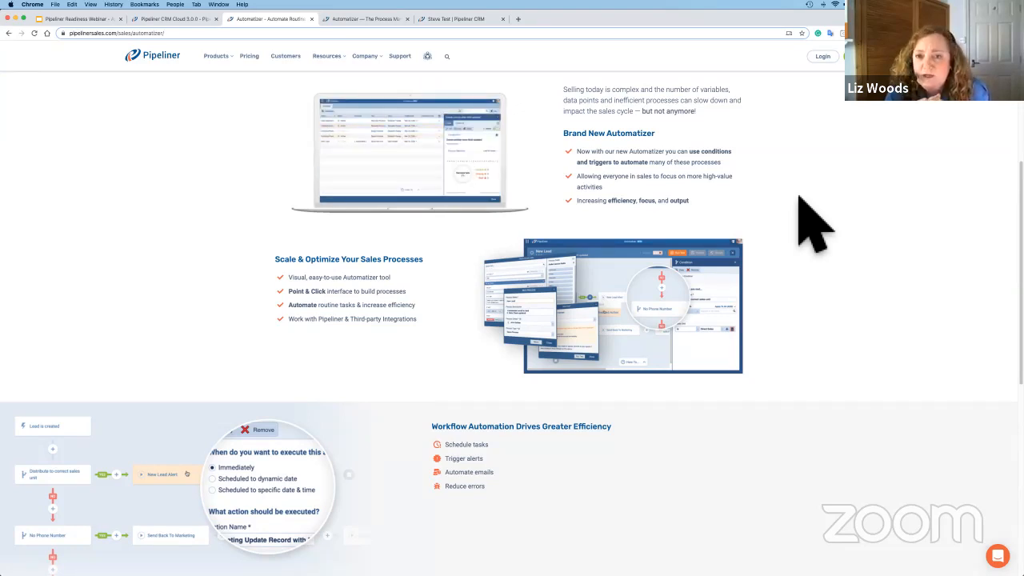
{"action": "scroll", "coordinate": [798, 196], "scroll_direction": "up", "scroll_amount": 1}
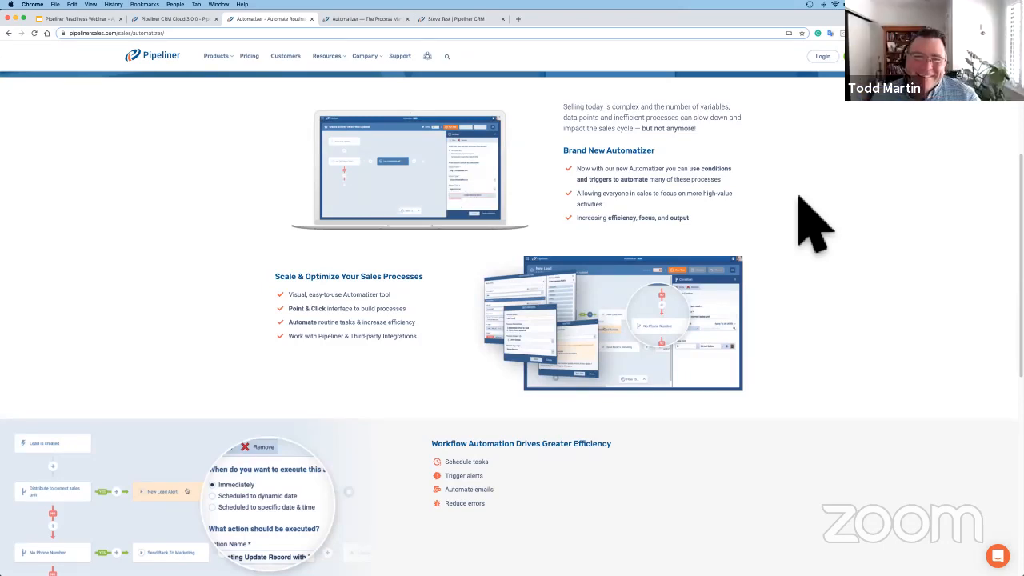
{"action": "scroll", "coordinate": [814, 224], "scroll_direction": "up", "scroll_amount": 2}
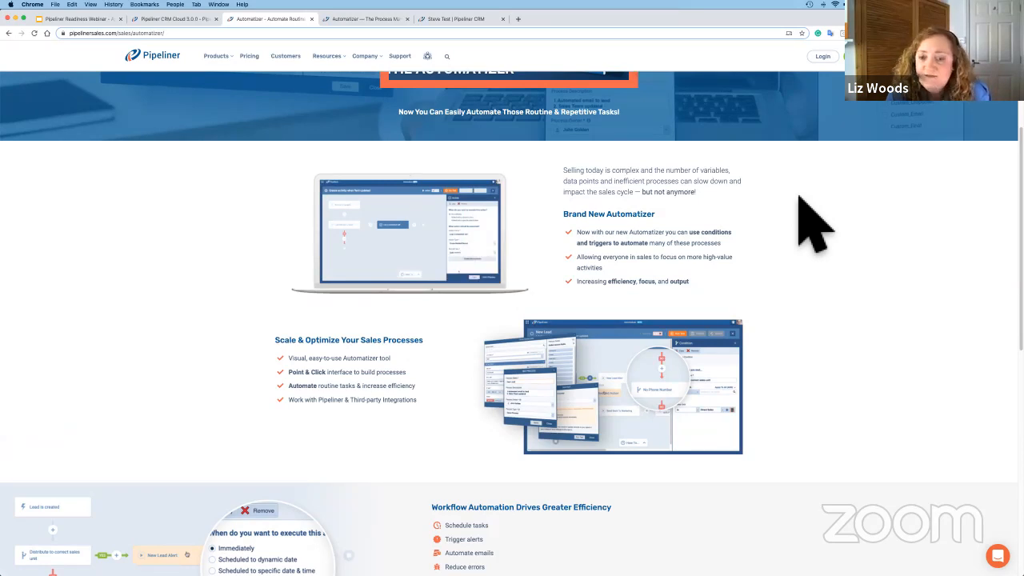
{"action": "scroll", "coordinate": [800, 197], "scroll_direction": "up", "scroll_amount": 1}
{"action": "scroll", "coordinate": [814, 225], "scroll_direction": "up", "scroll_amount": 5}
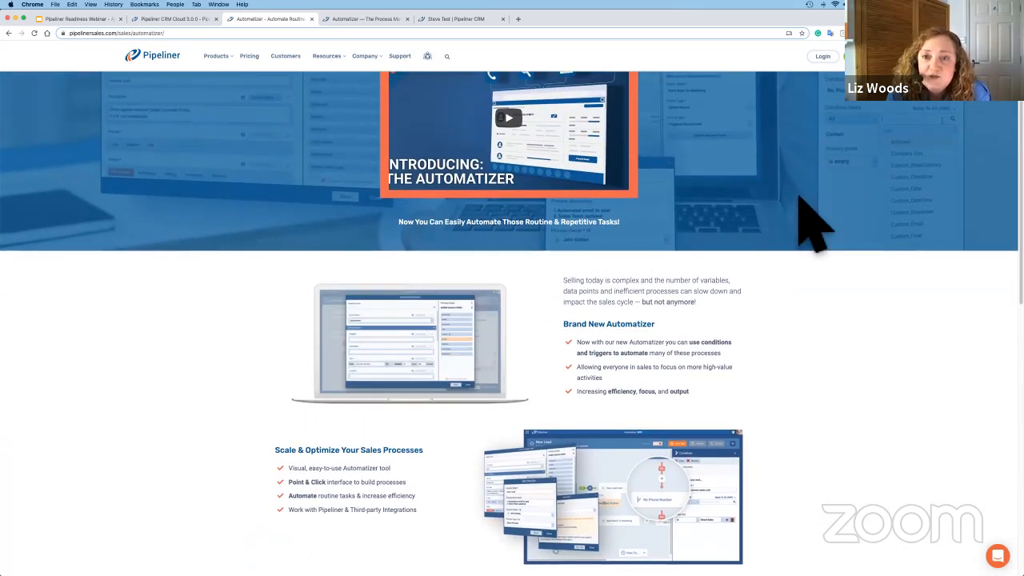
{"action": "scroll", "coordinate": [815, 226], "scroll_direction": "up", "scroll_amount": 1}
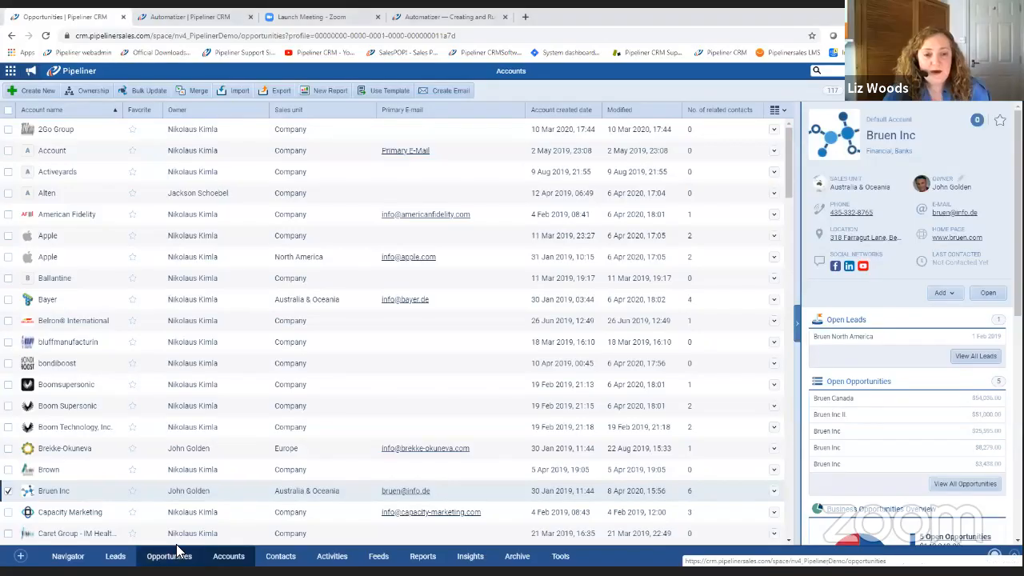
Show where the Automatizer is found among the CRM tools on the Opportunities view, and bring up its process list.
{"action": "left_click", "coordinate": [176, 550]}
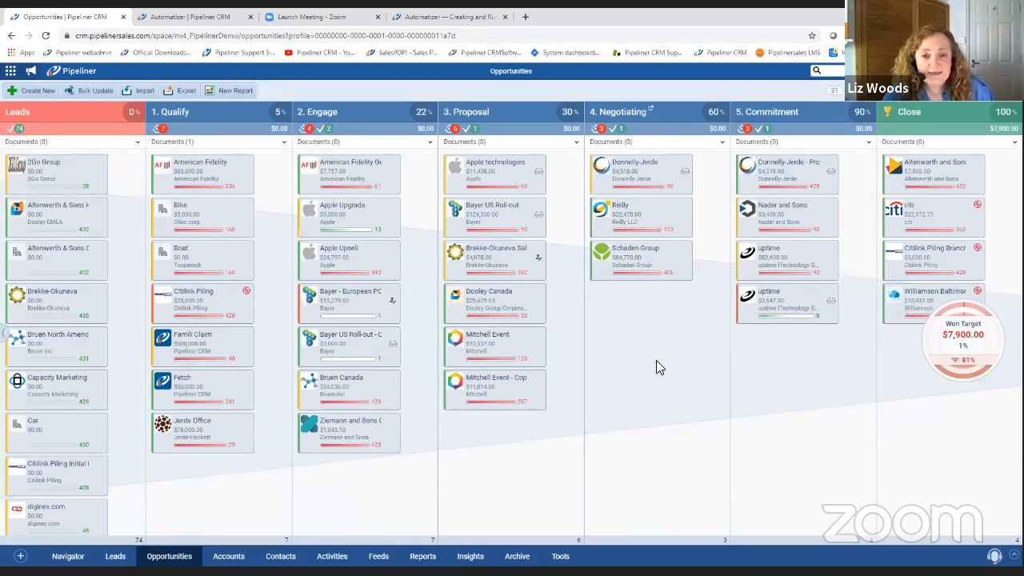
{"action": "left_click", "coordinate": [560, 557]}
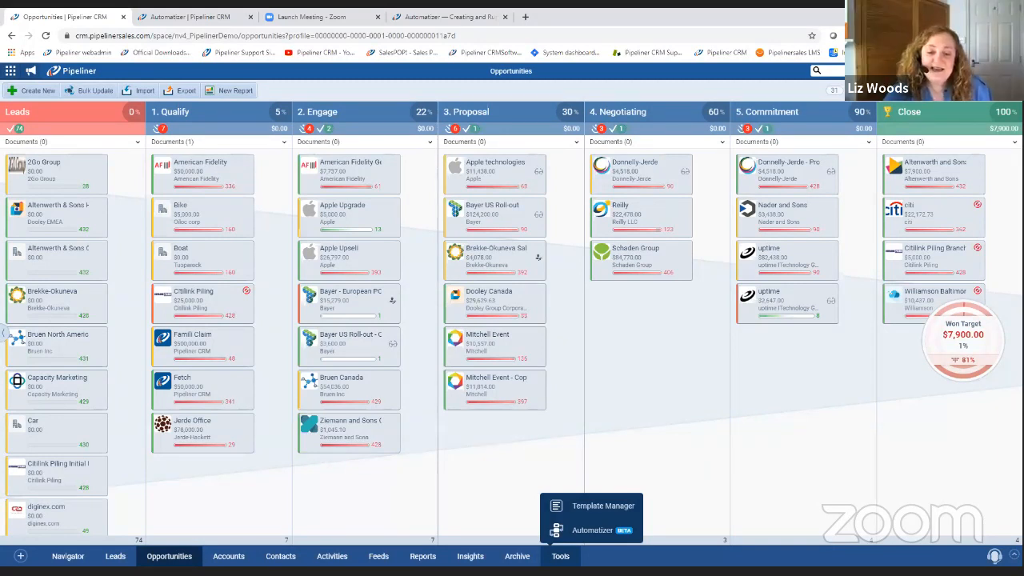
{"action": "mouse_move", "coordinate": [561, 555]}
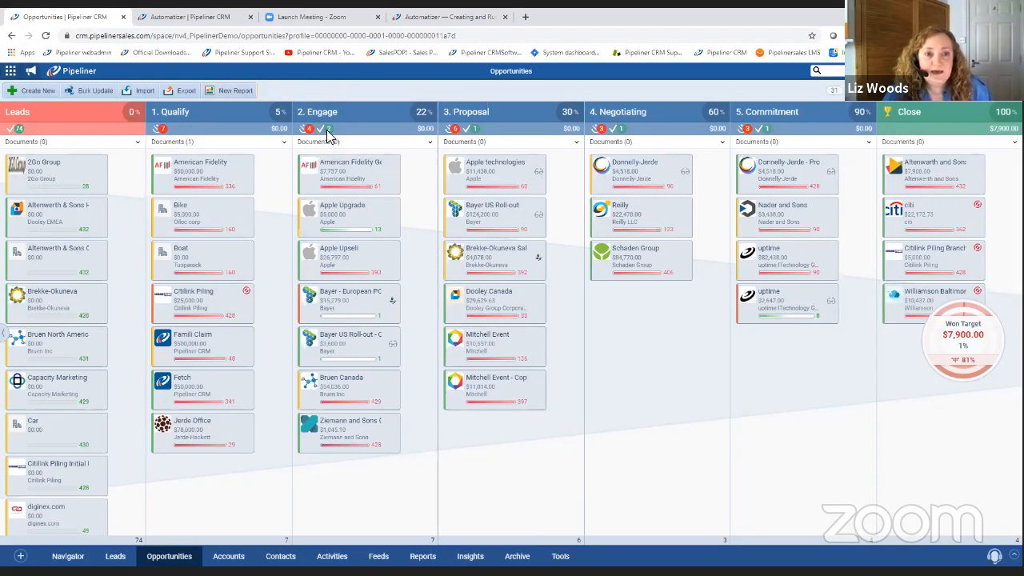
{"action": "left_click", "coordinate": [200, 24]}
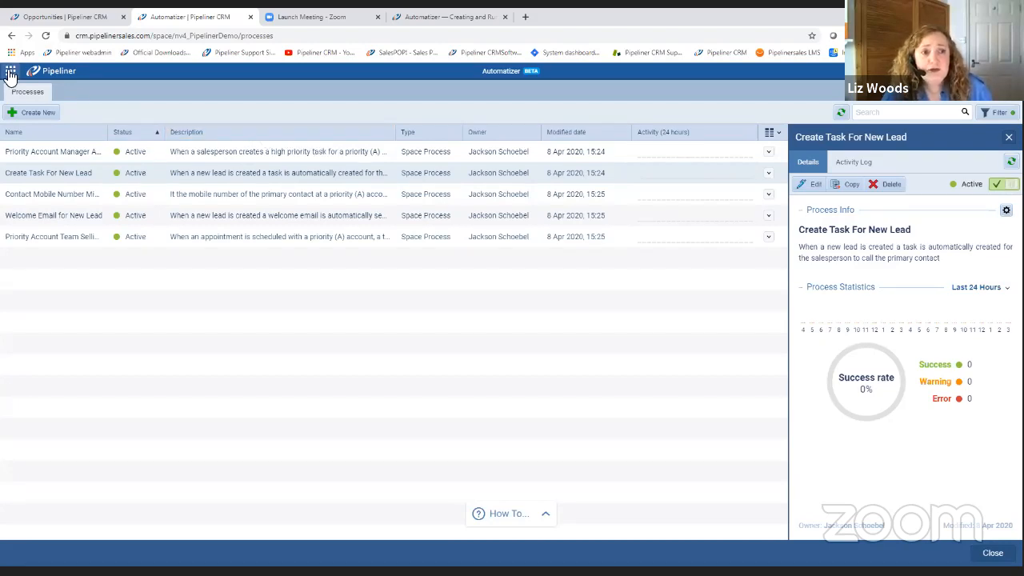
Return to the Opportunities view and open the Administration module in a separate browser tab.
{"action": "left_click", "coordinate": [32, 17]}
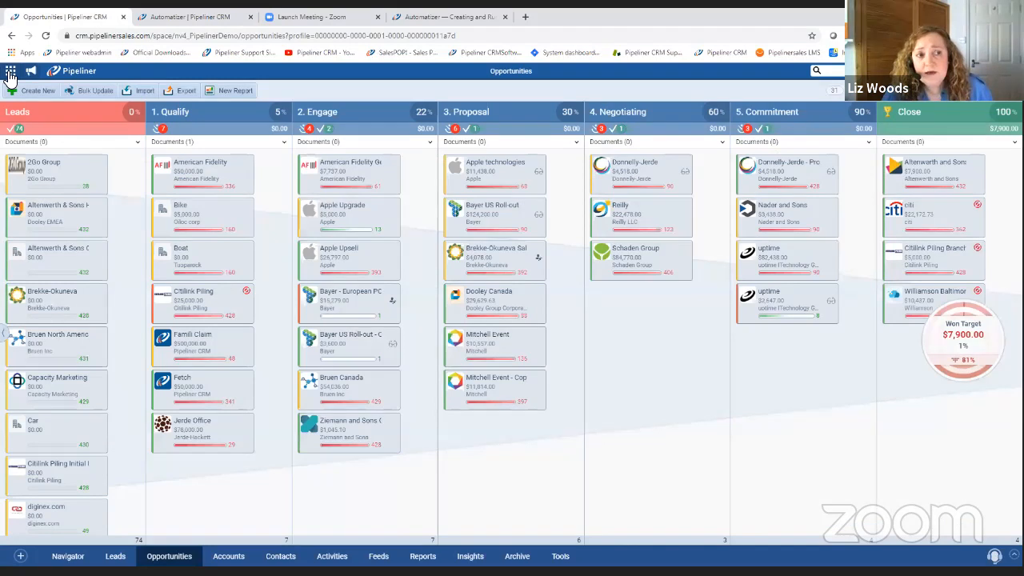
{"action": "left_click", "coordinate": [10, 70]}
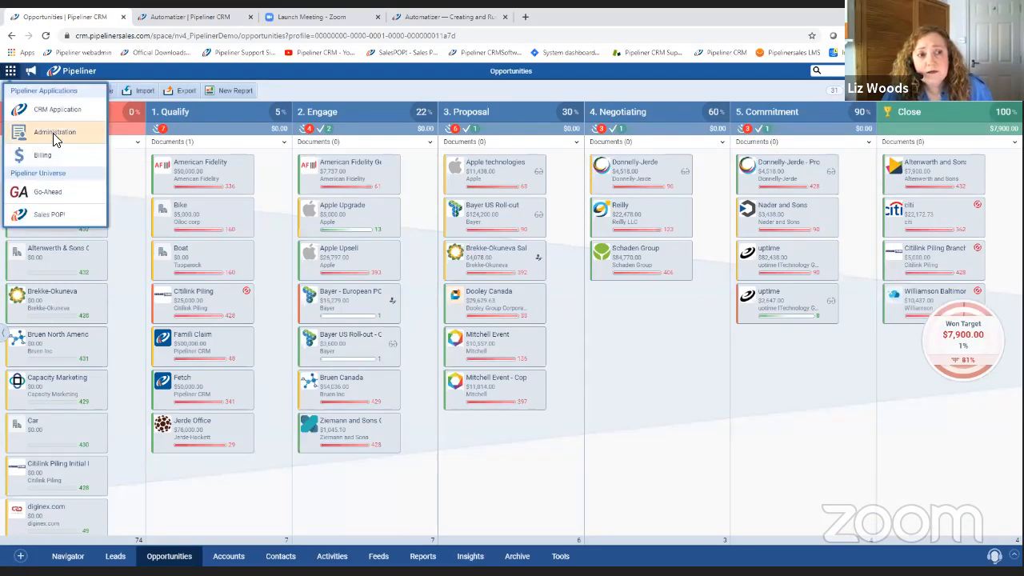
{"action": "right_click", "coordinate": [55, 137]}
{"action": "left_click", "coordinate": [116, 143]}
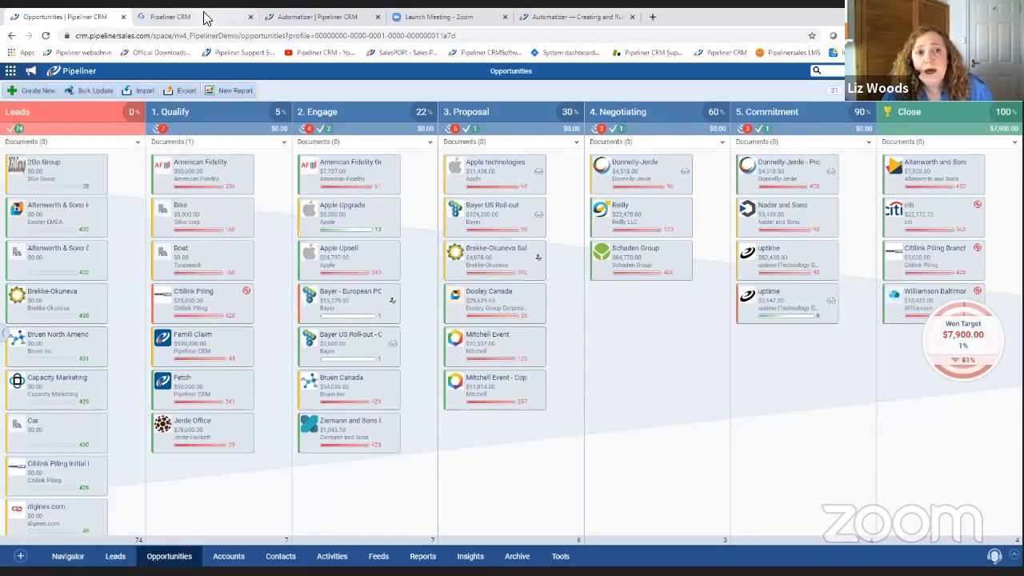
{"action": "left_click", "coordinate": [204, 17]}
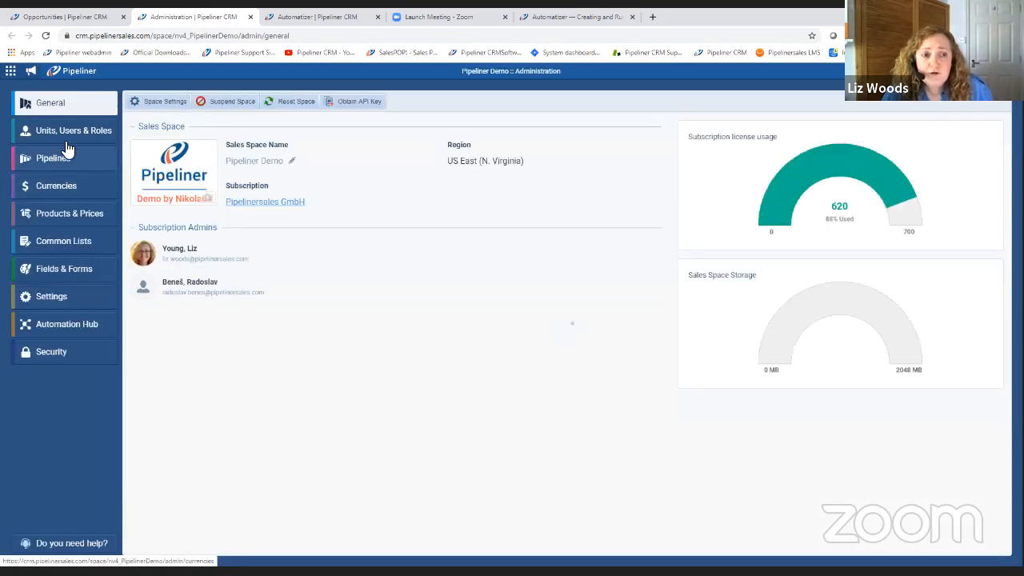
Open the Standard user role for editing and examine the Automatizer permission among its features.
{"action": "left_click", "coordinate": [73, 134]}
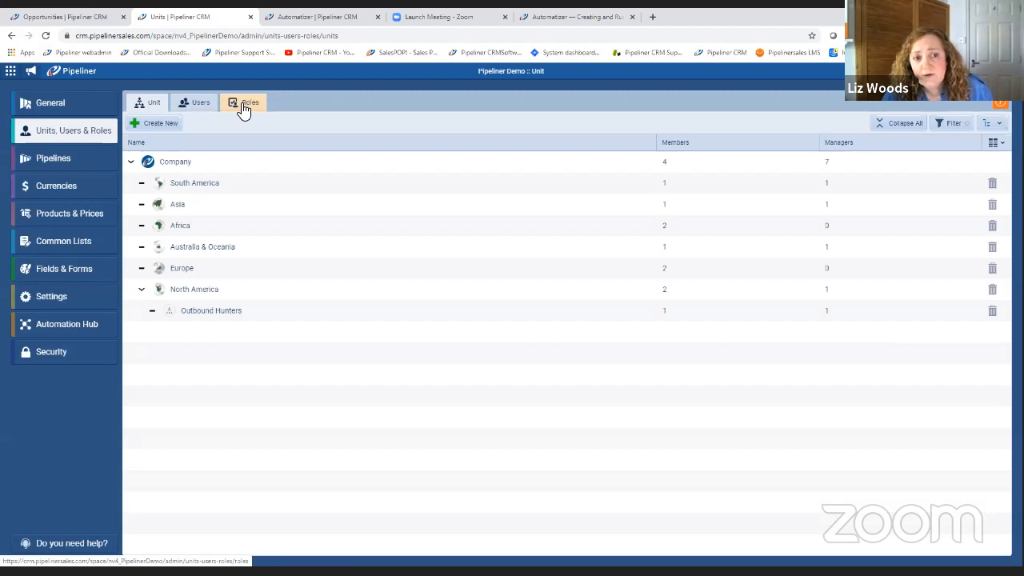
{"action": "left_click", "coordinate": [244, 106]}
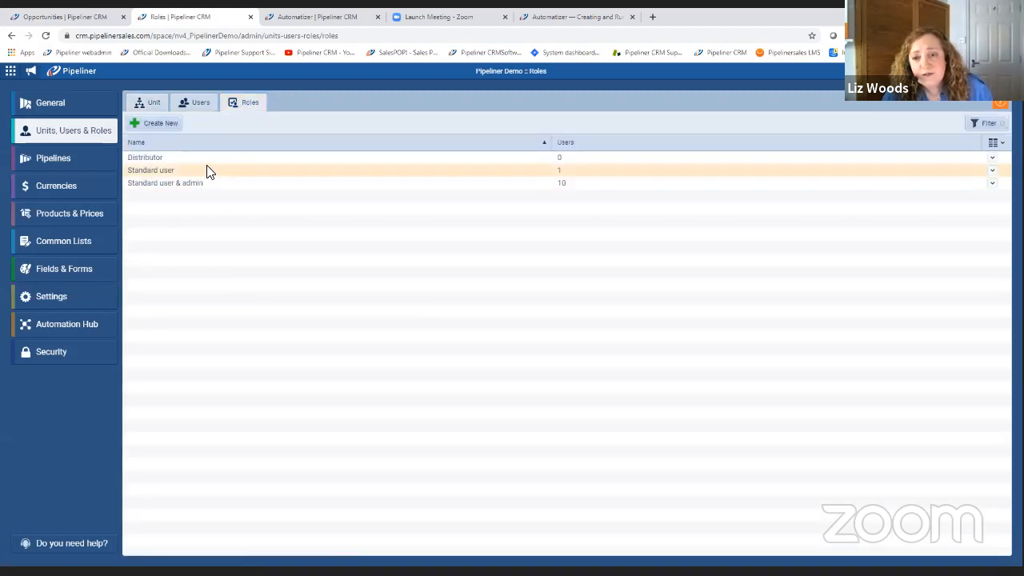
{"action": "left_click", "coordinate": [208, 172]}
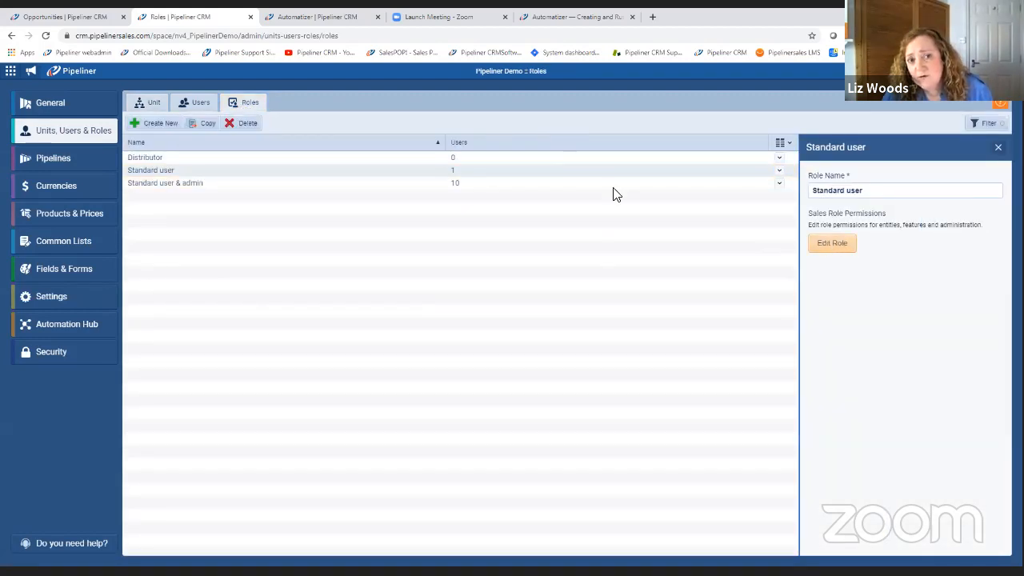
{"action": "double_click", "coordinate": [523, 173]}
{"action": "left_click", "coordinate": [422, 159]}
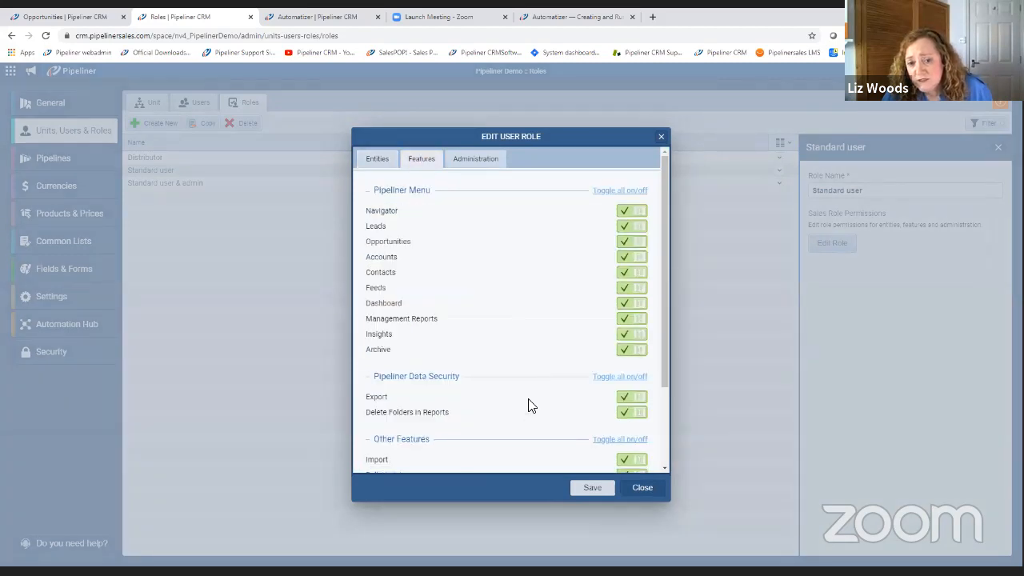
{"action": "scroll", "coordinate": [532, 403], "scroll_direction": "down", "scroll_amount": 3}
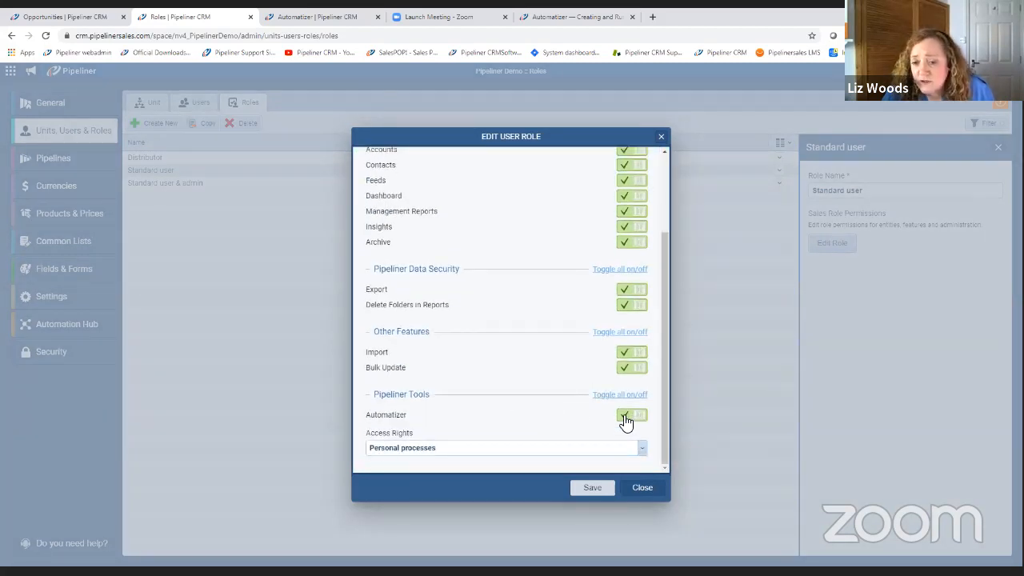
Try Automatizer access rights of Personal processes and Space processes, restore Personal processes, and close the role without saving.
{"action": "left_click", "coordinate": [645, 452]}
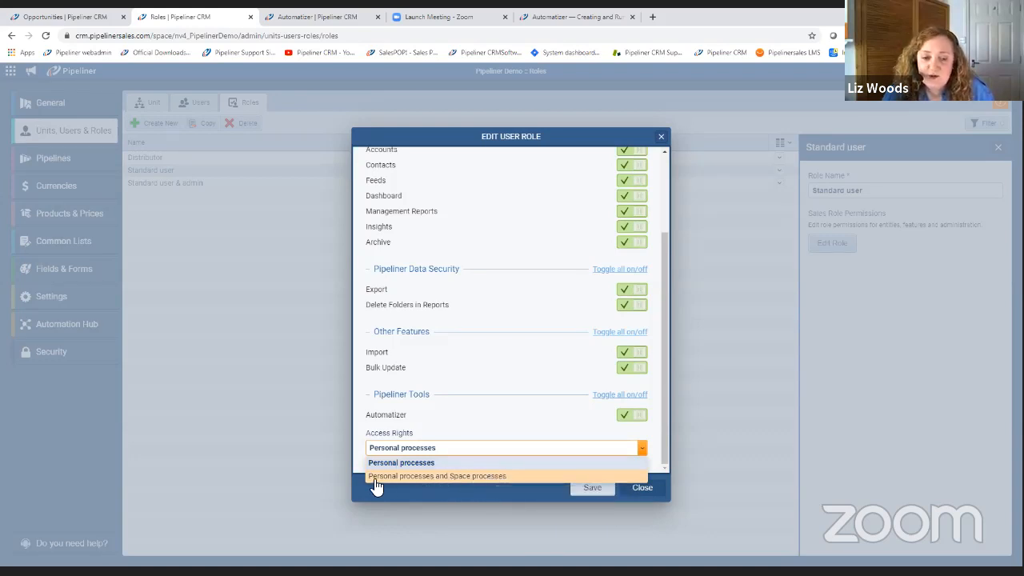
{"action": "left_click", "coordinate": [454, 477]}
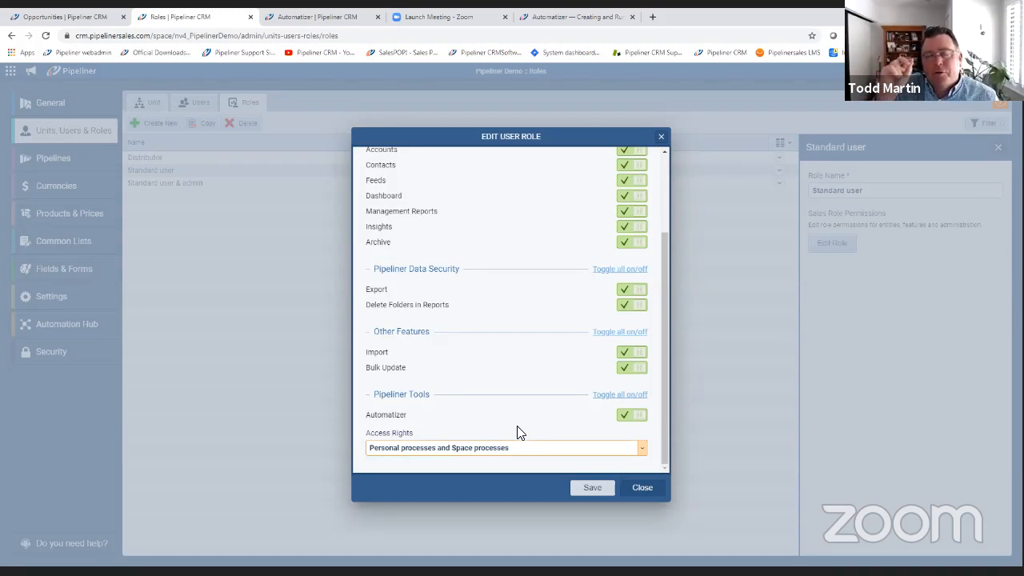
{"action": "left_click", "coordinate": [643, 448]}
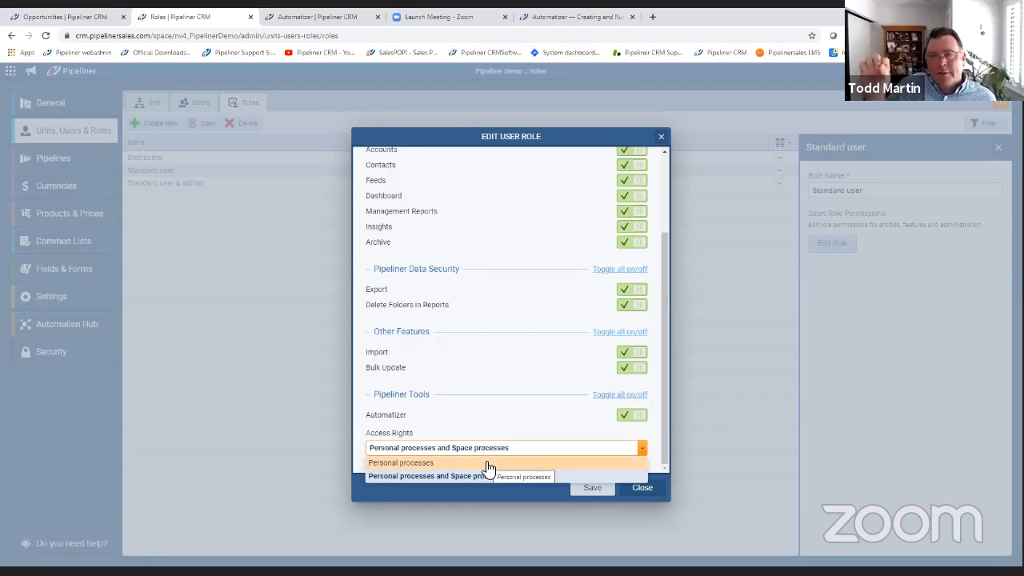
{"action": "left_click", "coordinate": [486, 463]}
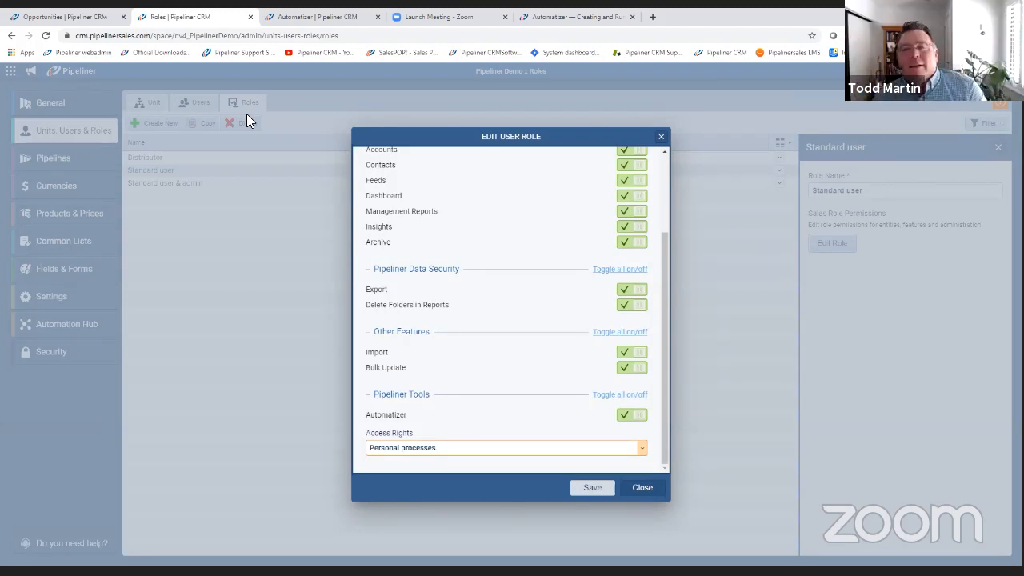
{"action": "left_click", "coordinate": [641, 490]}
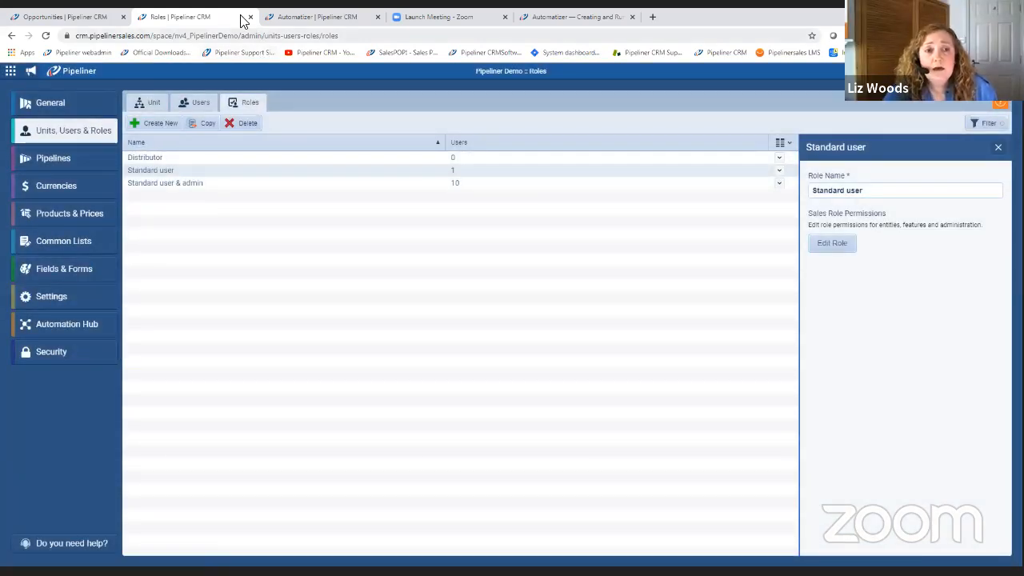
Return to the Automatizer process list and open the Welcome Email for New Lead process for editing.
{"action": "left_click", "coordinate": [84, 19]}
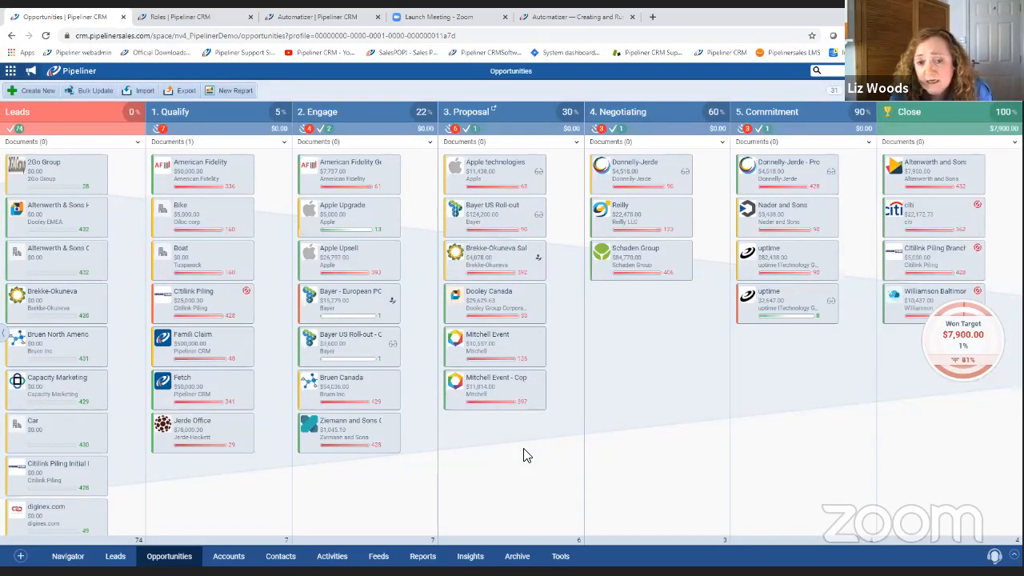
{"action": "left_click", "coordinate": [311, 21]}
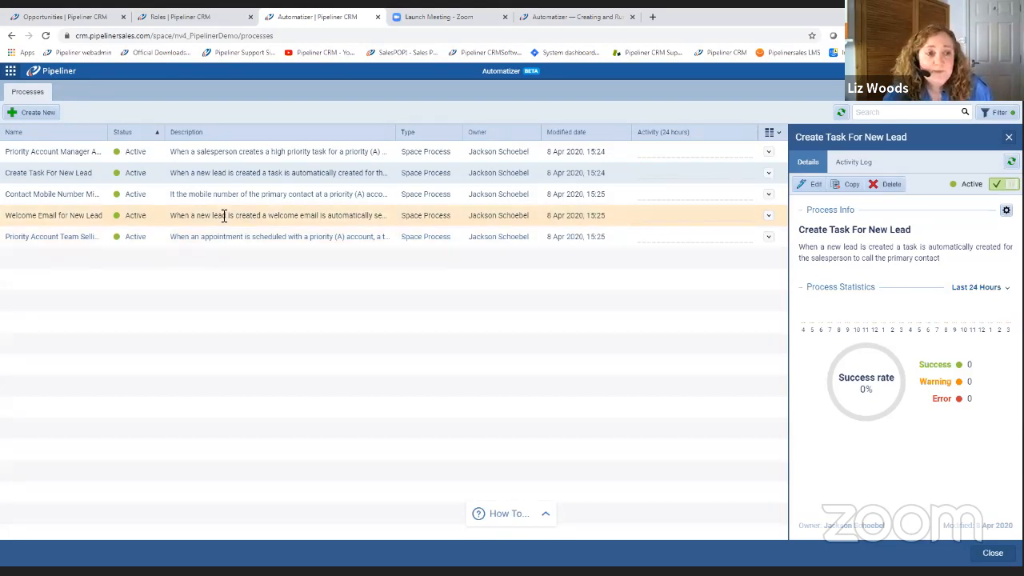
{"action": "left_click", "coordinate": [36, 217]}
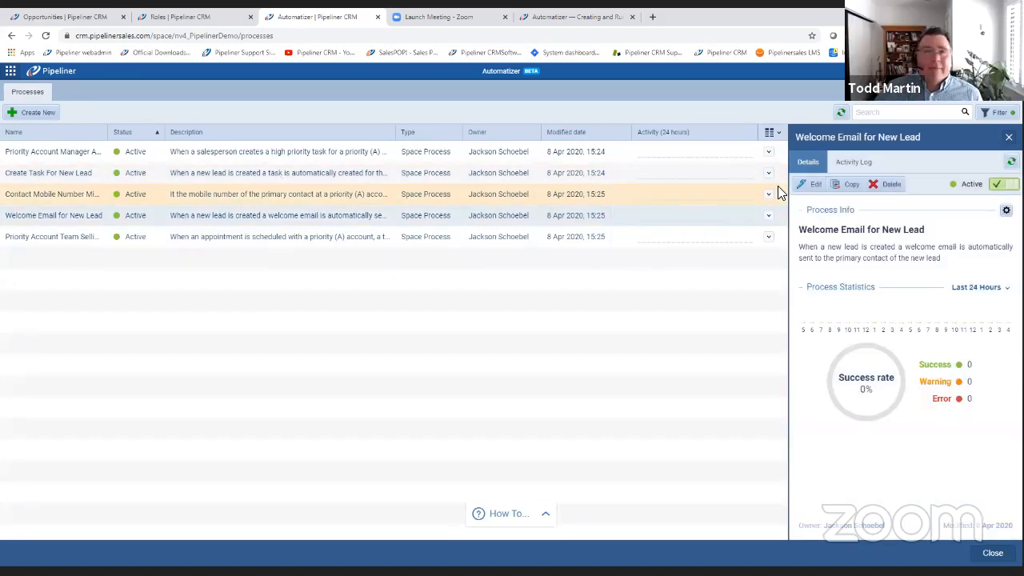
{"action": "mouse_move", "coordinate": [736, 201]}
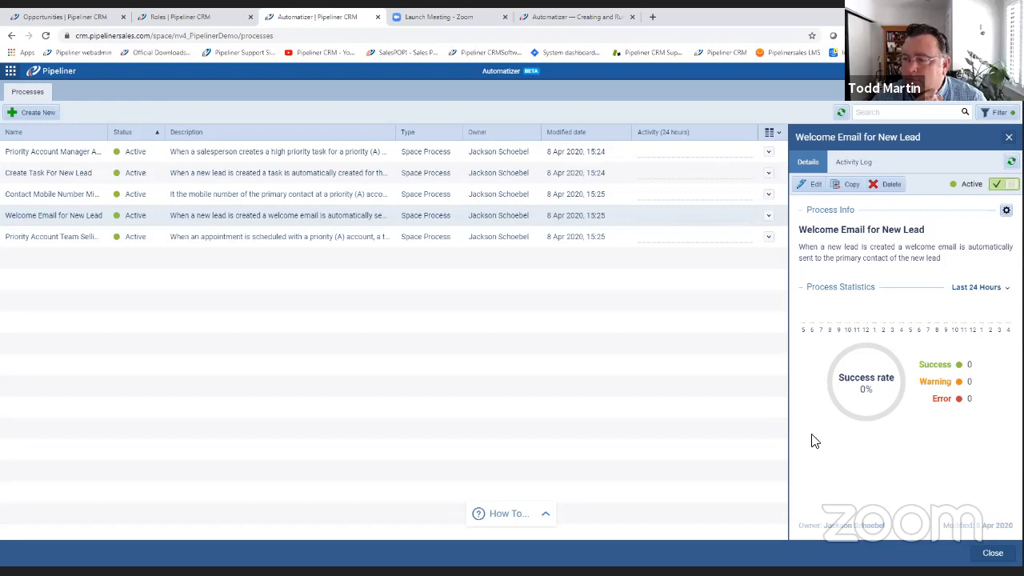
{"action": "left_click", "coordinate": [814, 187]}
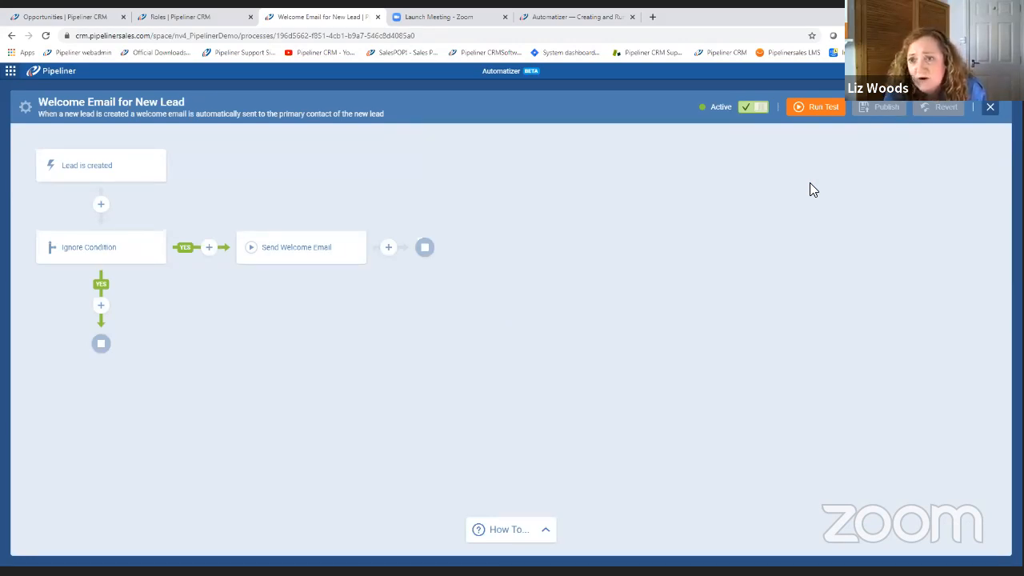
Examine the start trigger of the process, including the available record types and the options for when it fires.
{"action": "left_click", "coordinate": [143, 172]}
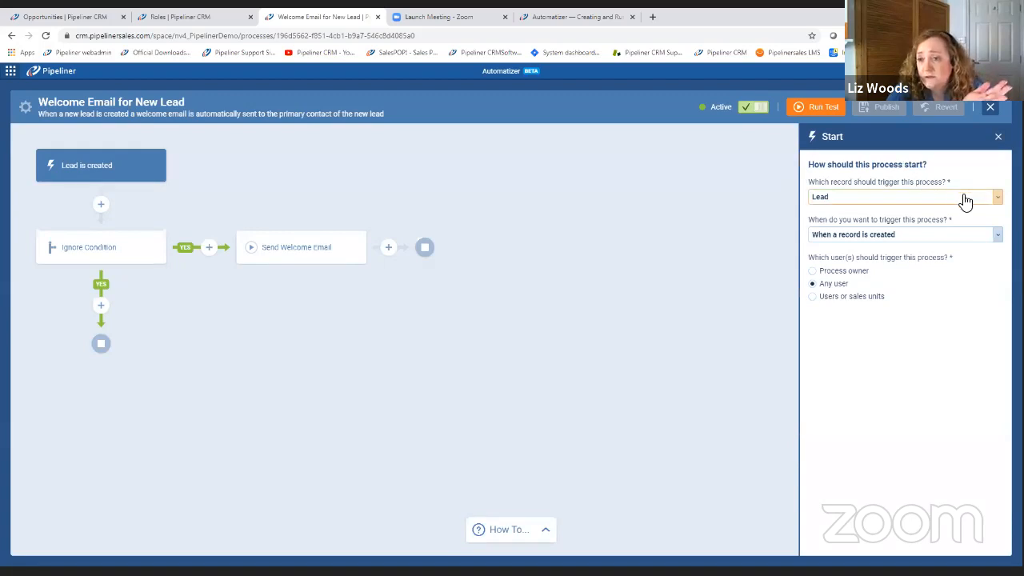
{"action": "left_click", "coordinate": [847, 198]}
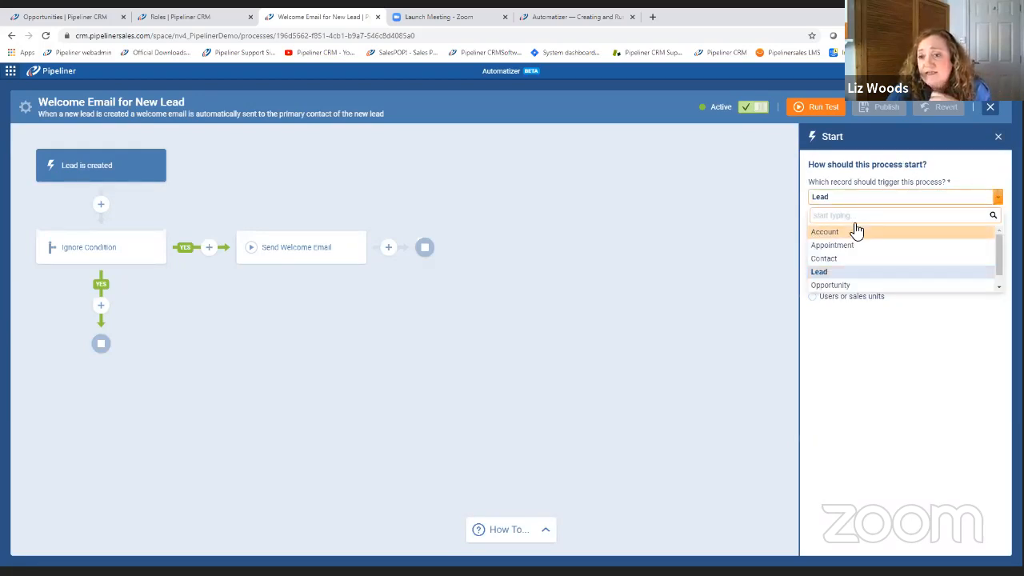
{"action": "left_click", "coordinate": [868, 274]}
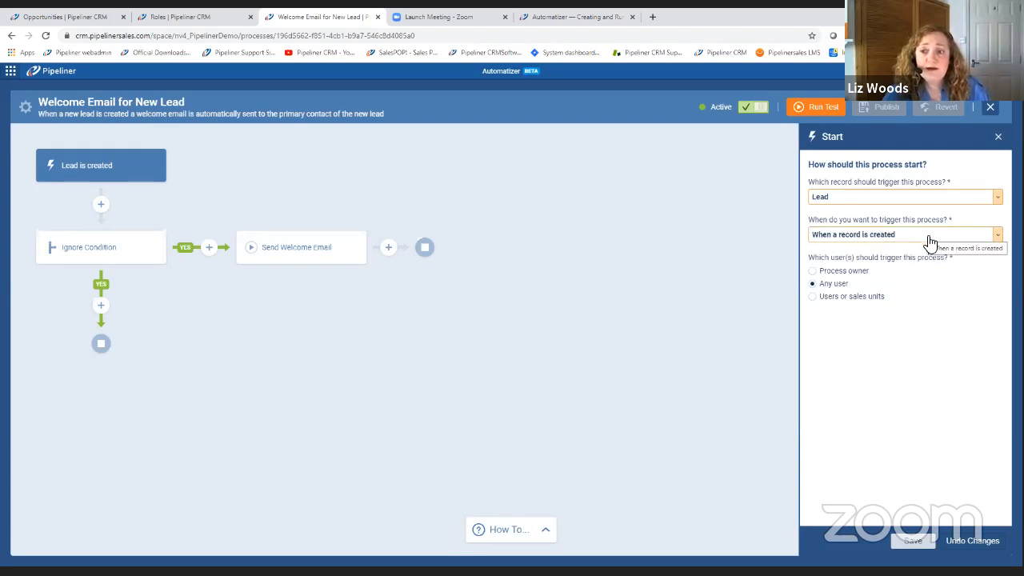
{"action": "left_click", "coordinate": [998, 235]}
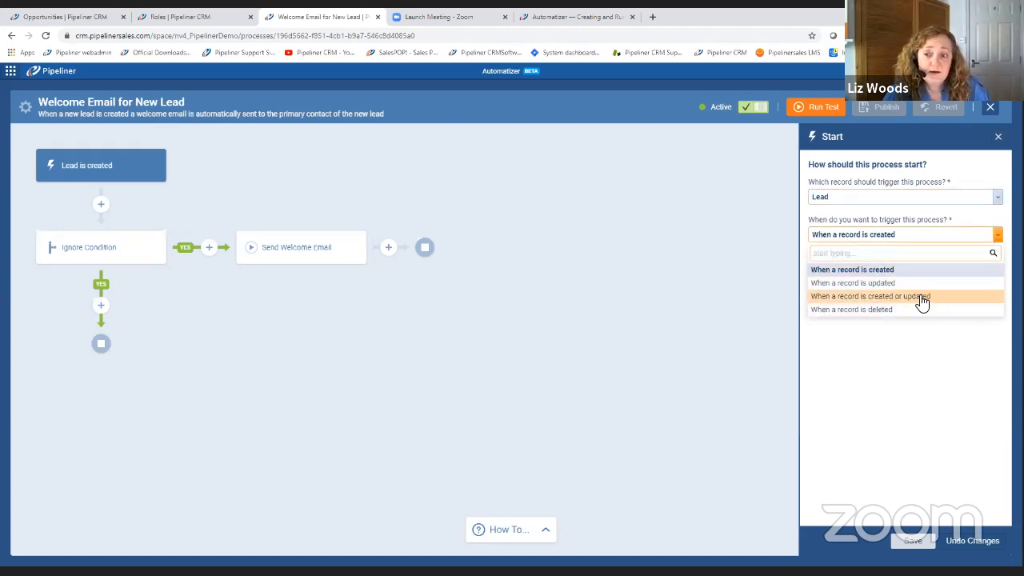
{"action": "left_click", "coordinate": [986, 220]}
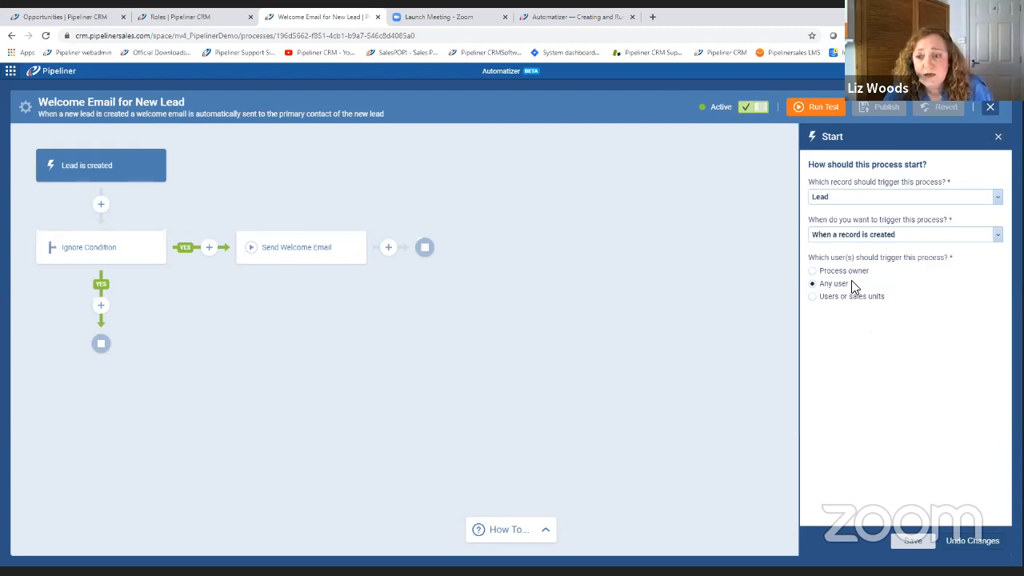
Try limiting the trigger to Users or sales units, browse the available choices, restore Any user, and leave the trigger without saving.
{"action": "left_click", "coordinate": [812, 297]}
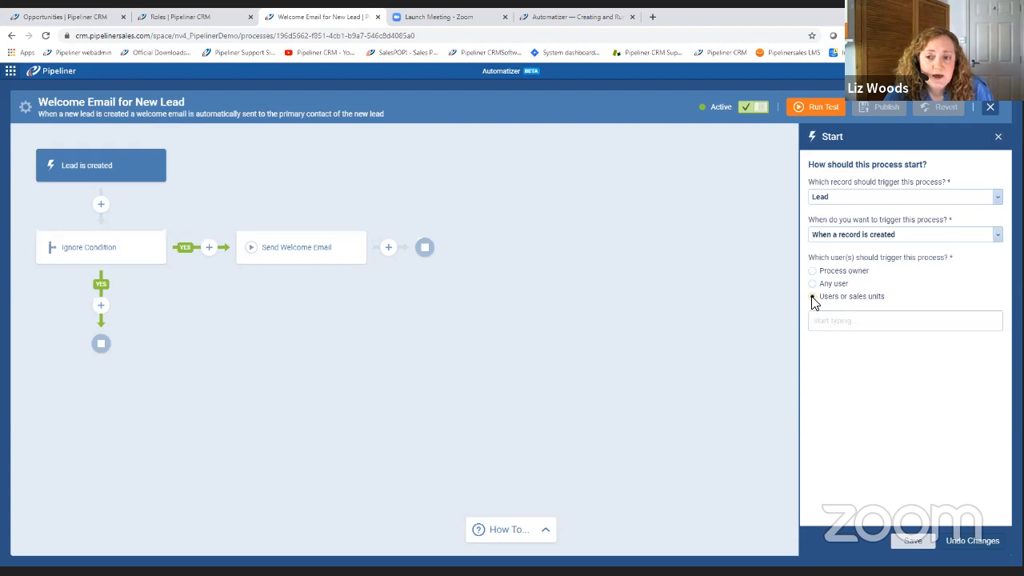
{"action": "left_click", "coordinate": [844, 321]}
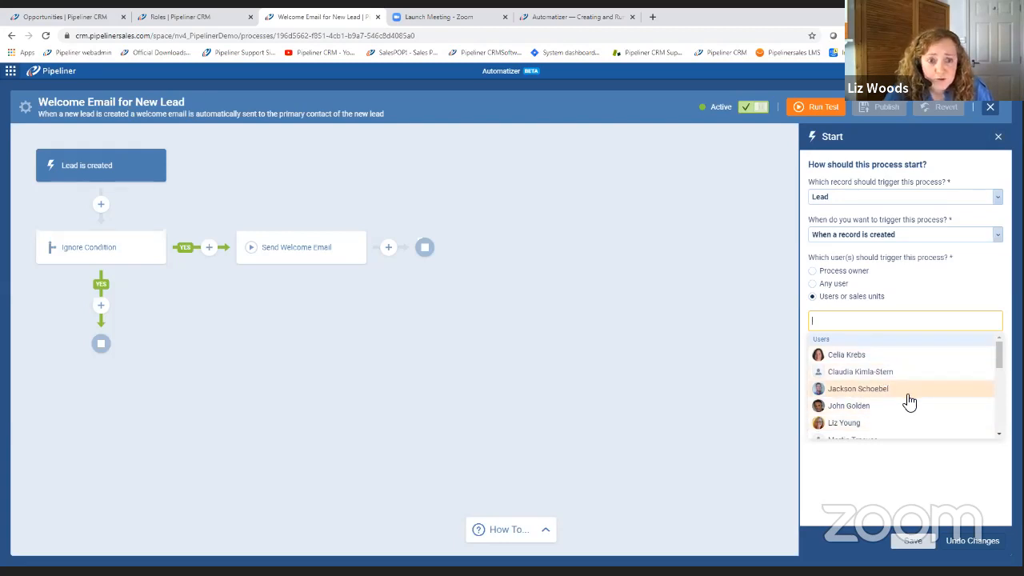
{"action": "scroll", "coordinate": [909, 402], "scroll_direction": "down", "scroll_amount": 3}
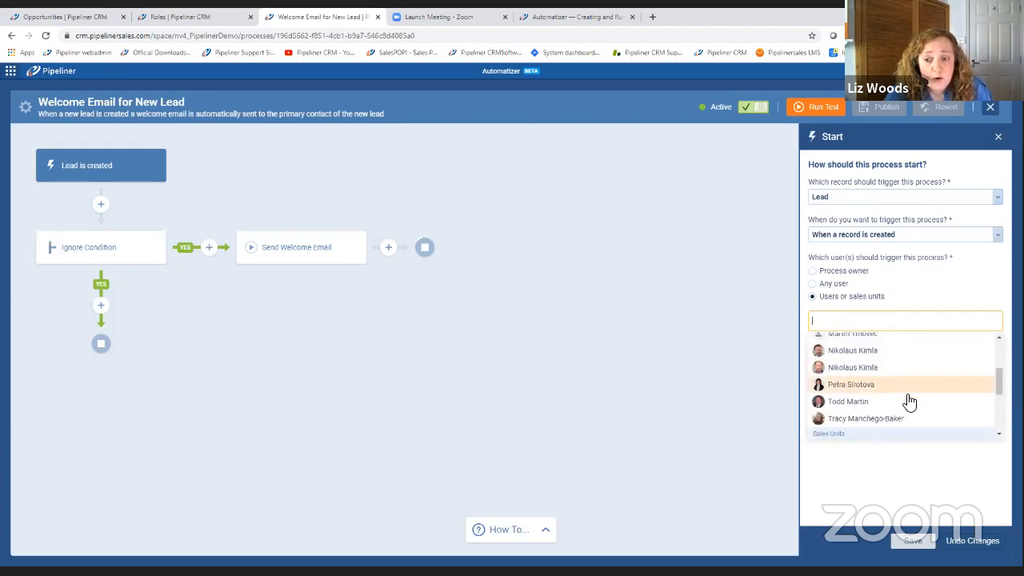
{"action": "scroll", "coordinate": [909, 401], "scroll_direction": "down", "scroll_amount": 5}
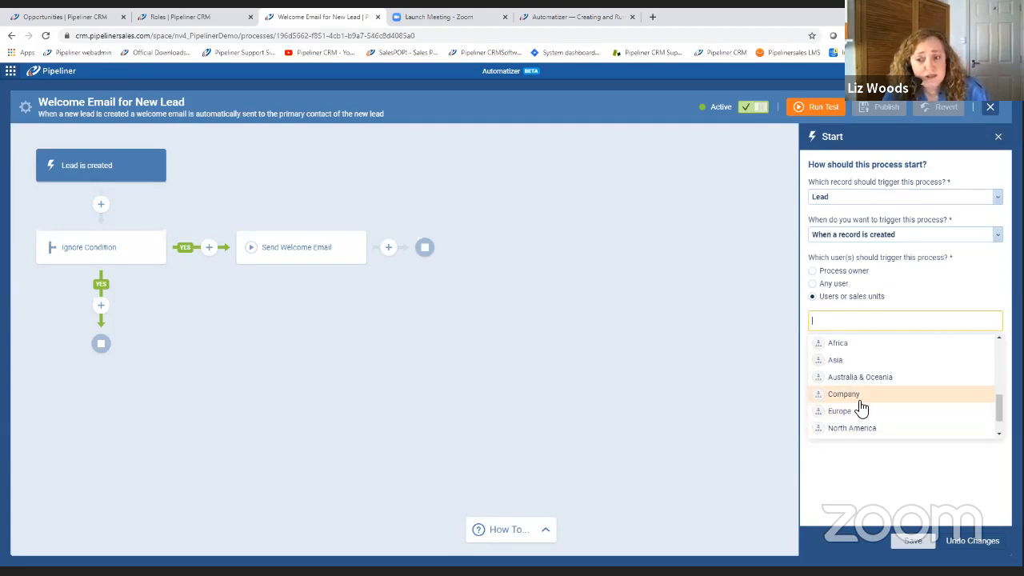
{"action": "left_click", "coordinate": [915, 460]}
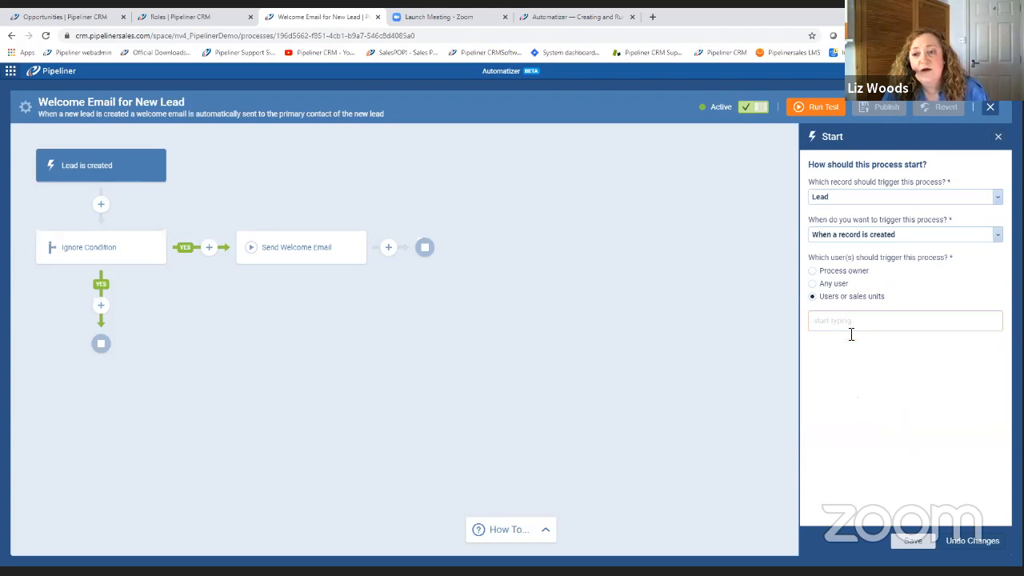
{"action": "left_click", "coordinate": [812, 283]}
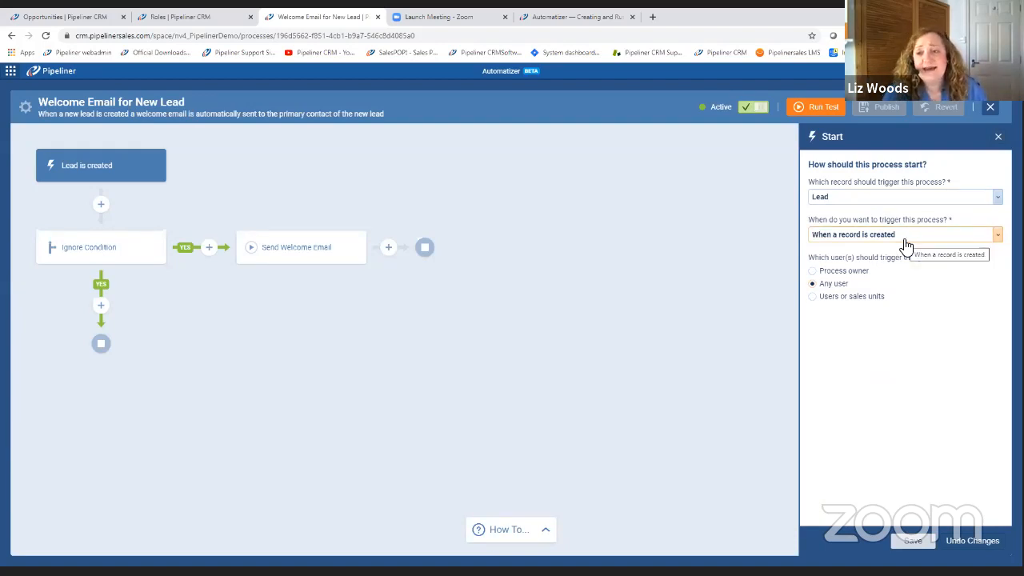
{"action": "left_click", "coordinate": [125, 251]}
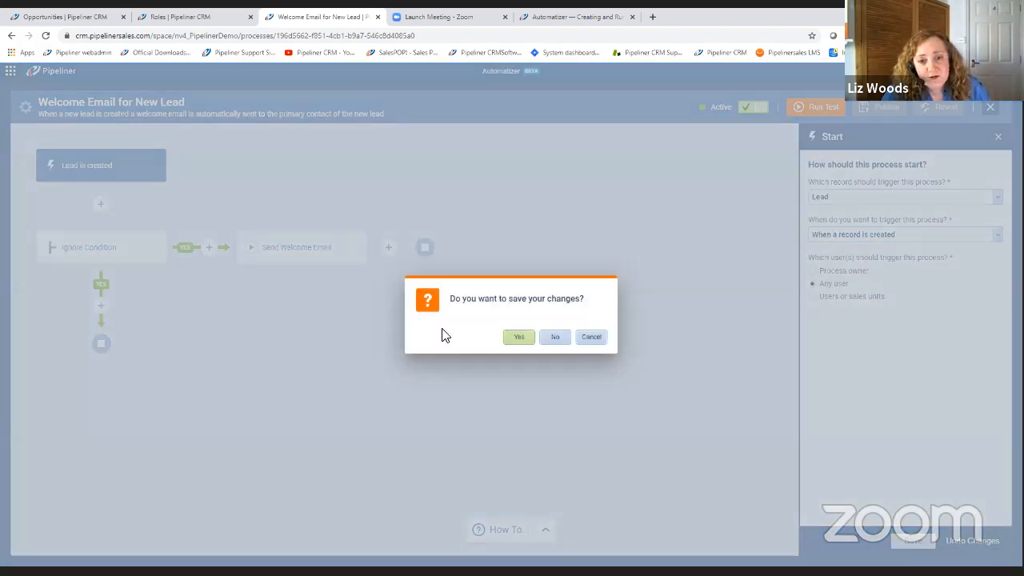
{"action": "left_click", "coordinate": [555, 339]}
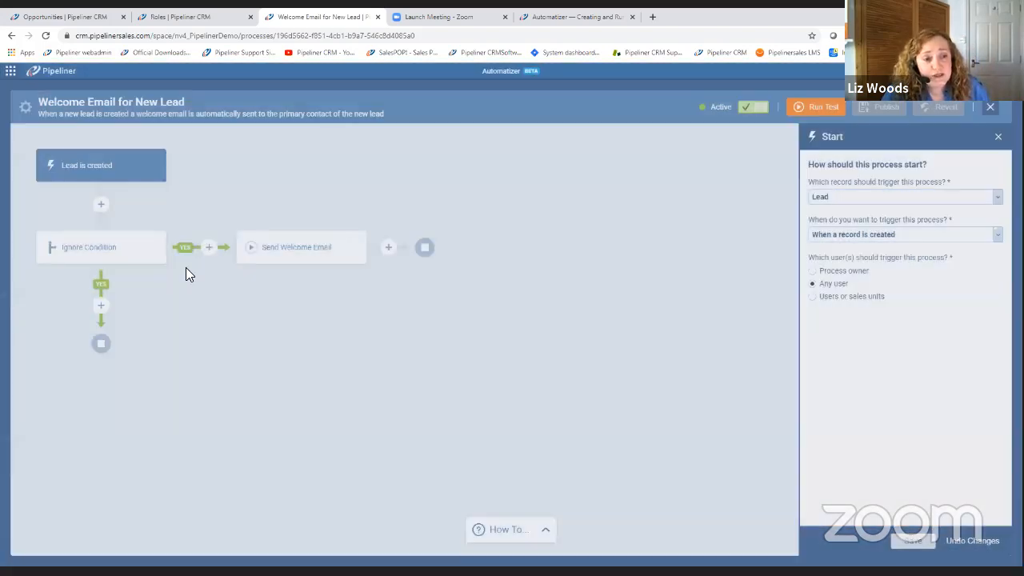
Examine the Ignore Condition step and the Send Welcome Email action, including its composed standard email, and close the email without saving.
{"action": "left_click", "coordinate": [136, 254]}
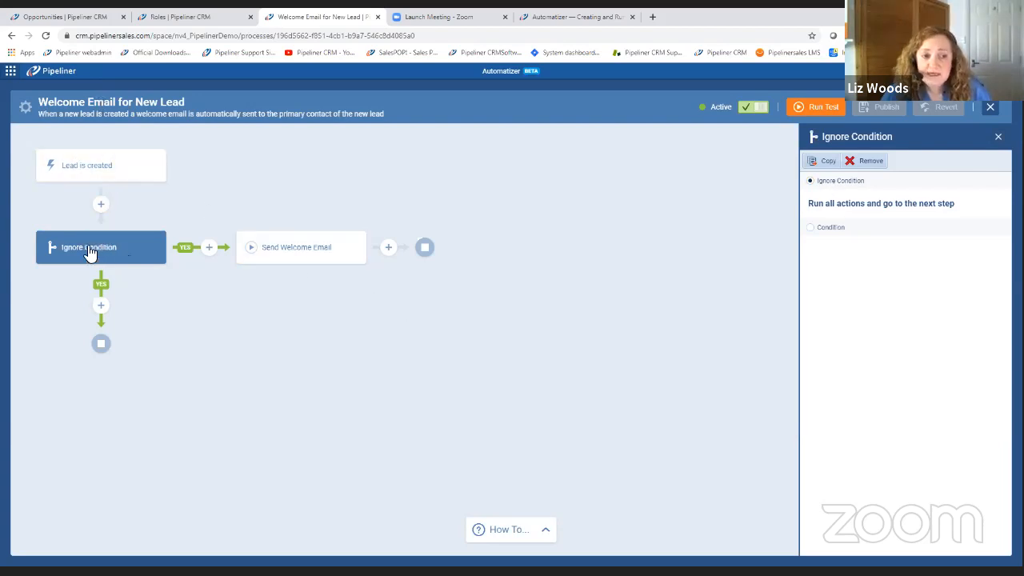
{"action": "left_click", "coordinate": [331, 258]}
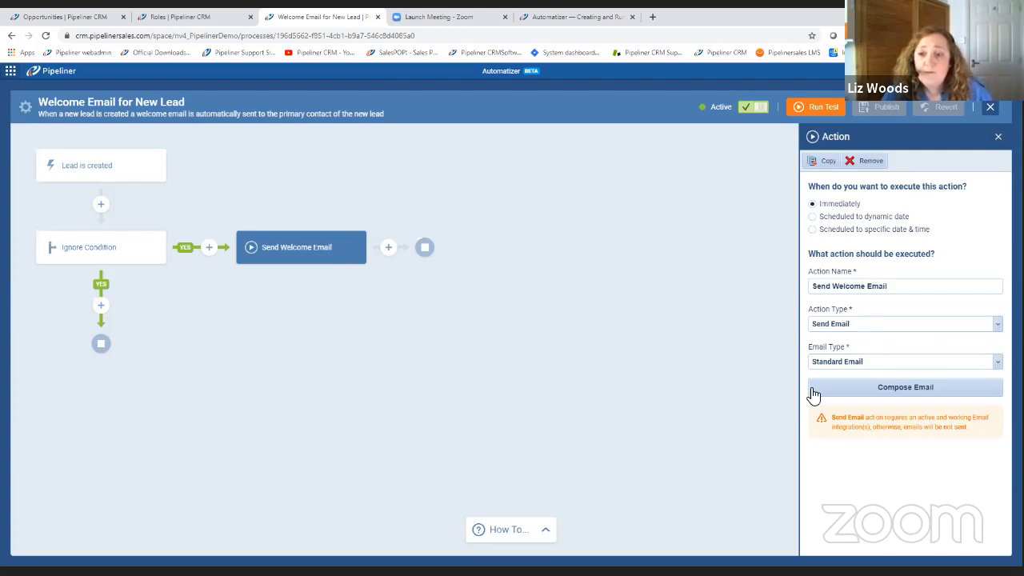
{"action": "left_click", "coordinate": [915, 390]}
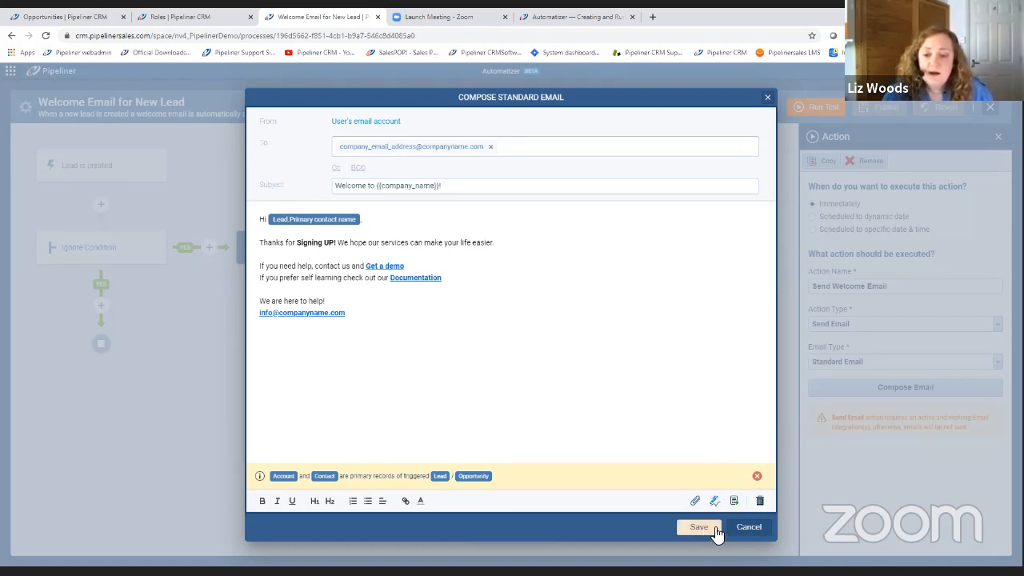
{"action": "left_click", "coordinate": [749, 526]}
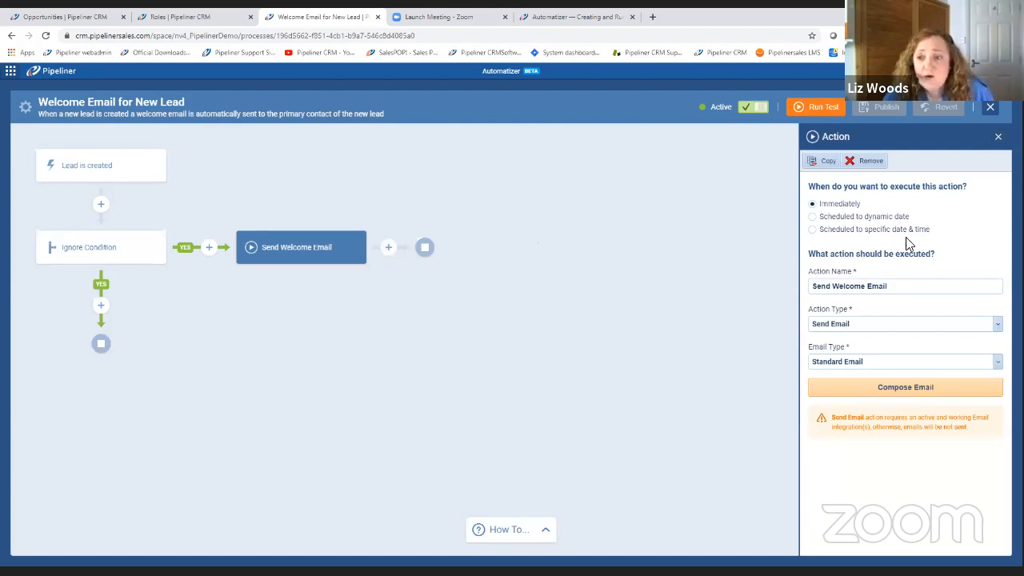
Try scheduling the Send Welcome Email action to a dynamic date of 2 days after now, discard the change, and close the process.
{"action": "left_click", "coordinate": [813, 219]}
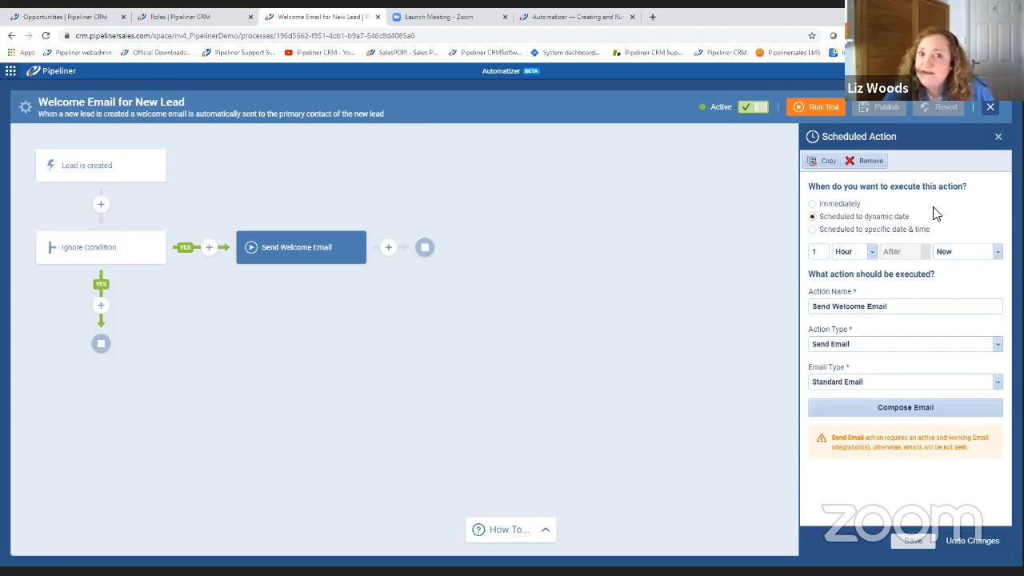
{"action": "left_click", "coordinate": [872, 251]}
{"action": "left_click", "coordinate": [827, 302]}
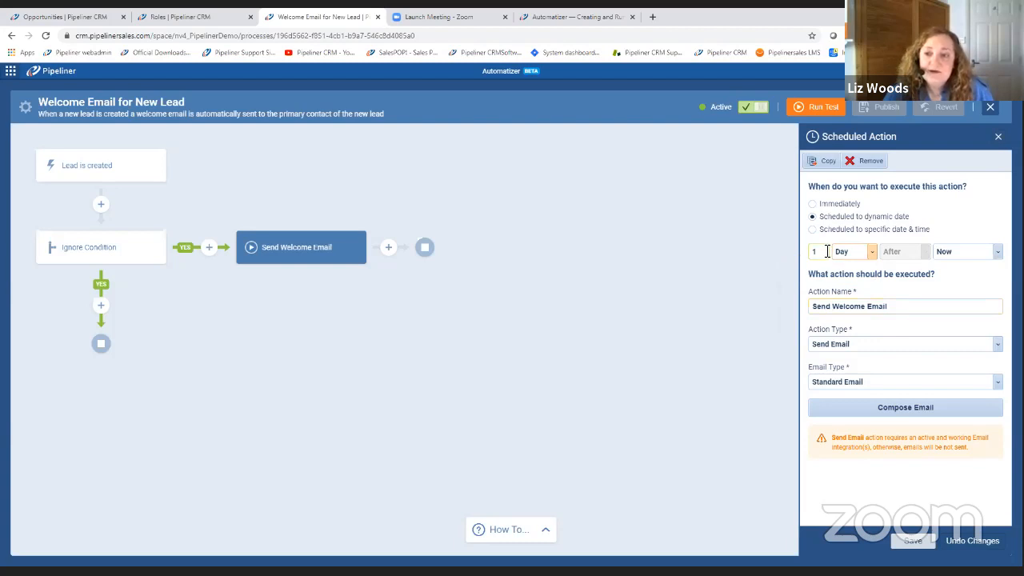
{"action": "left_click_drag", "start_coordinate": [827, 251], "coordinate": [799, 261]}
{"action": "type", "text": "2"}
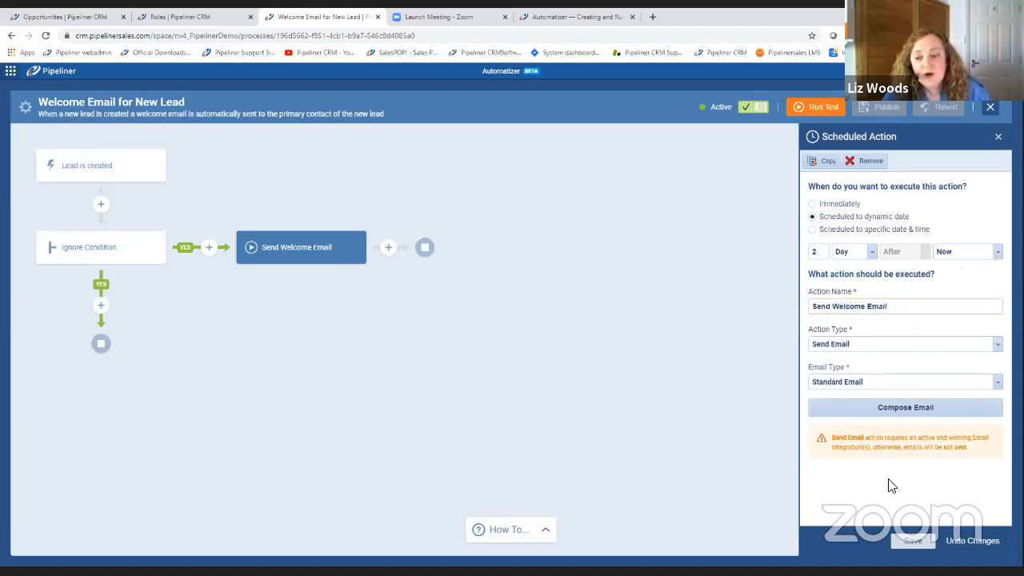
{"action": "left_click", "coordinate": [980, 543]}
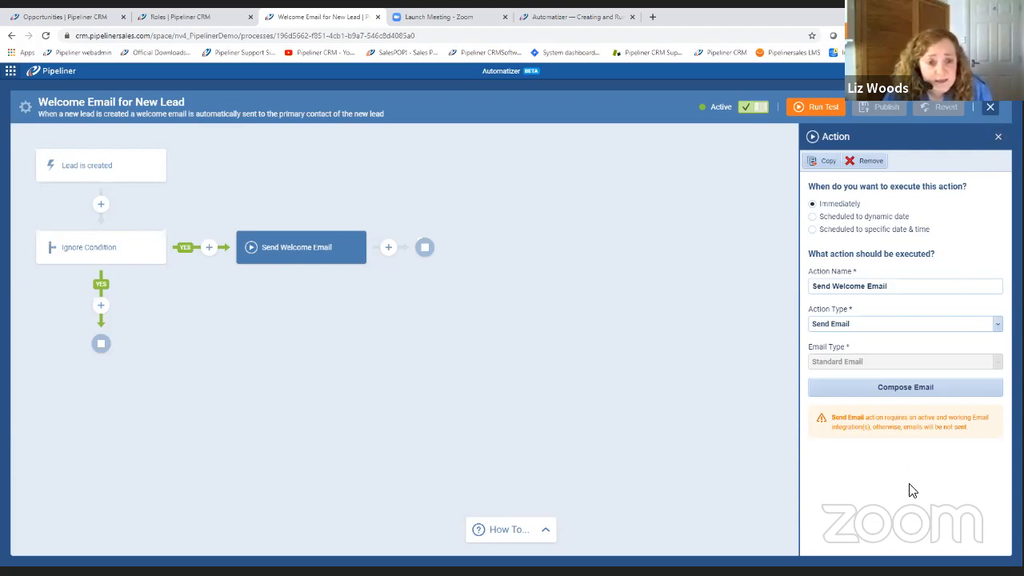
{"action": "left_click", "coordinate": [990, 109]}
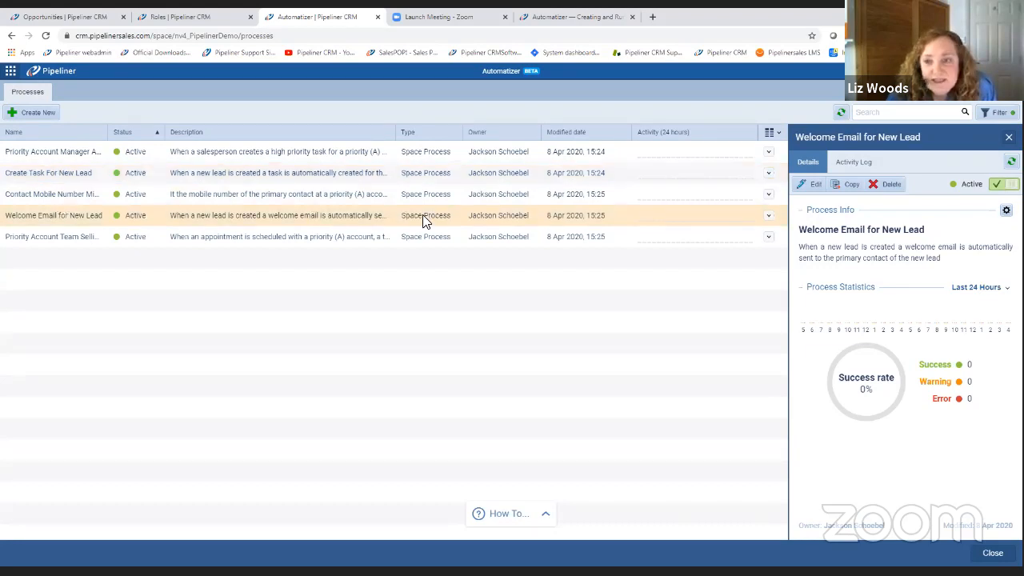
Reopen the Welcome Email for New Lead process, try adding a Condition below Ignore Condition, and close the process without saving.
{"action": "left_click", "coordinate": [814, 186]}
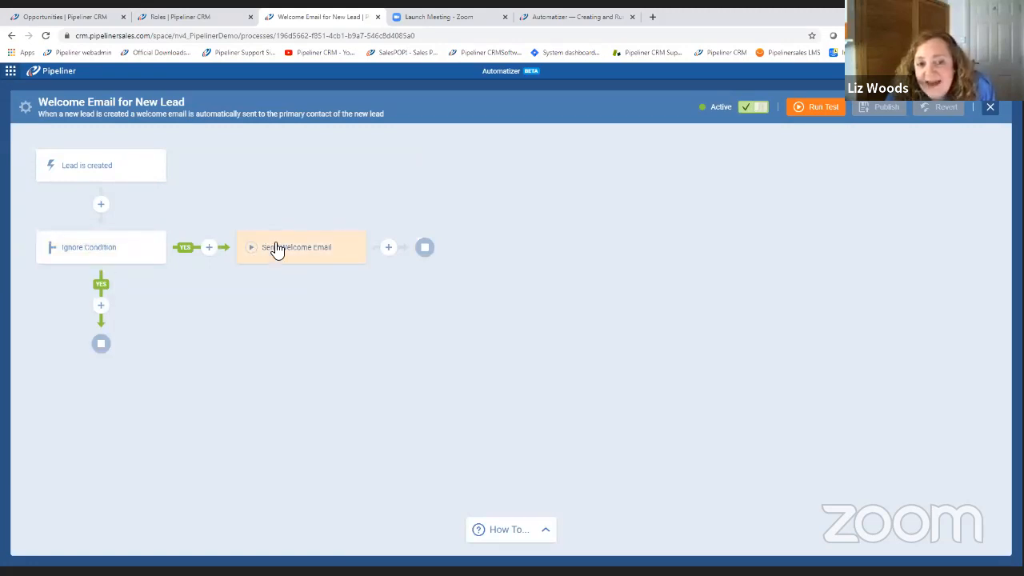
{"action": "left_click", "coordinate": [101, 306]}
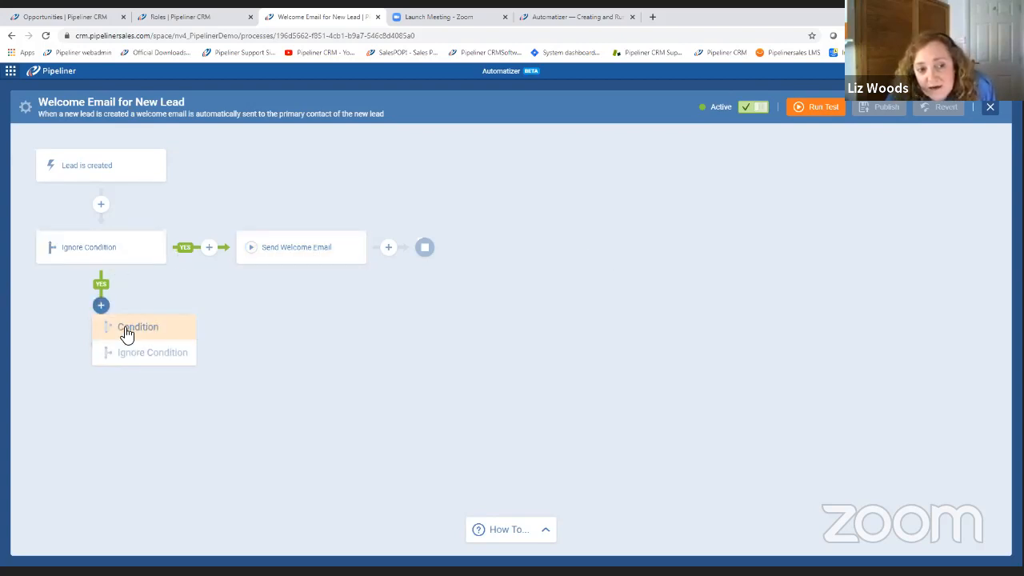
{"action": "left_click", "coordinate": [127, 335]}
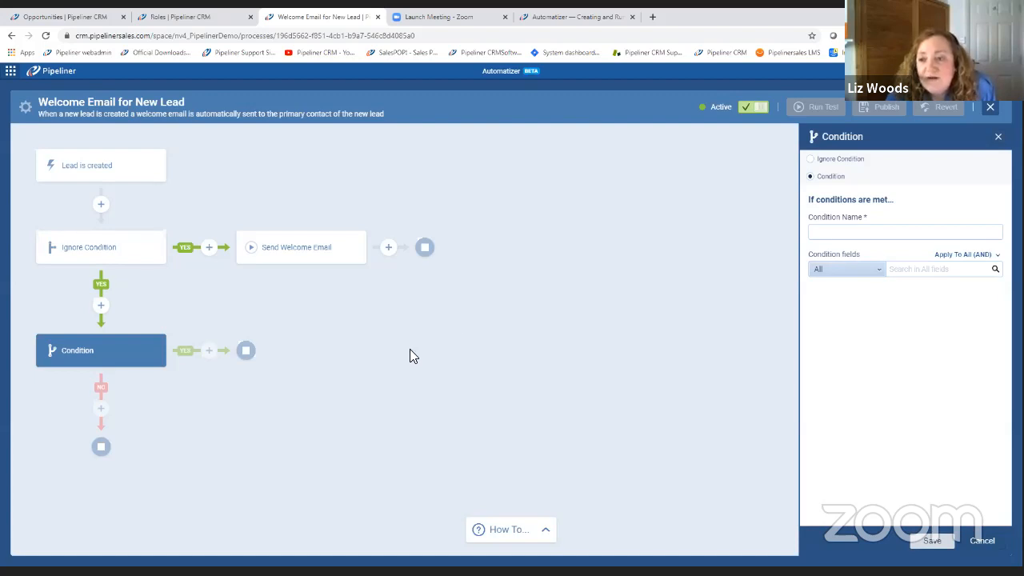
{"action": "left_click", "coordinate": [990, 109]}
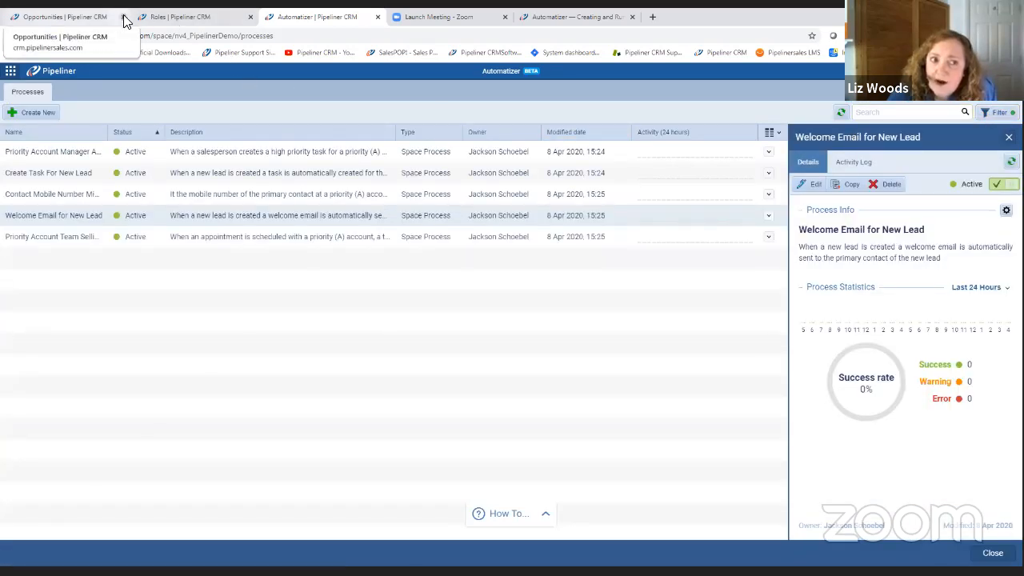
Return to the Opportunities view and bring up the filter settings in the Power Panel.
{"action": "left_click", "coordinate": [63, 17]}
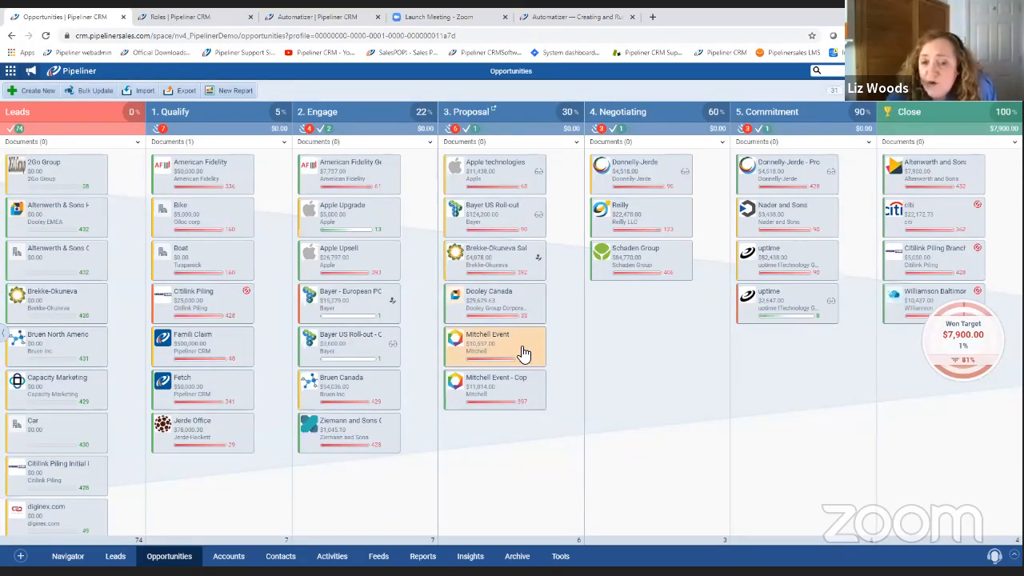
{"action": "mouse_move", "coordinate": [528, 350]}
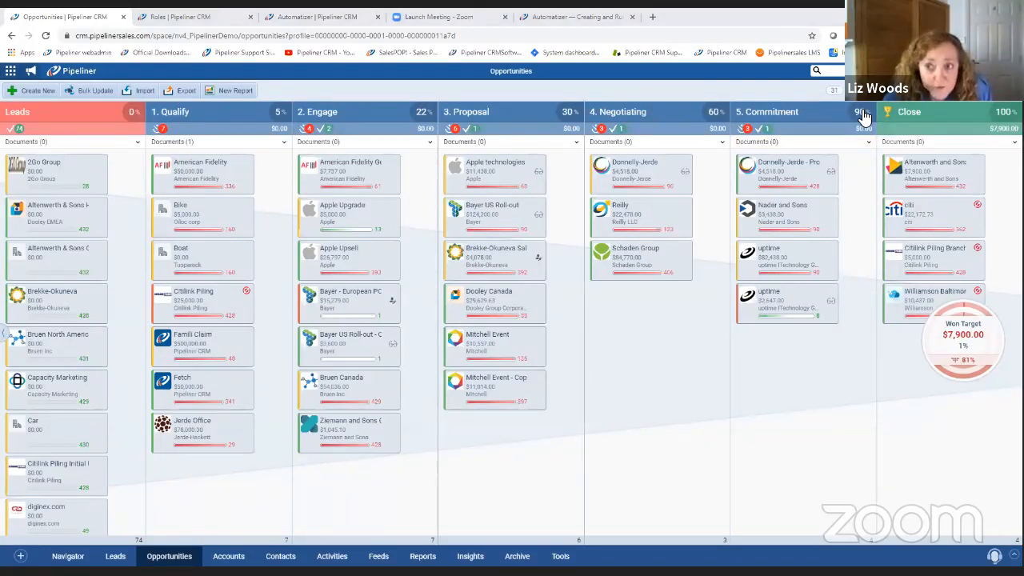
{"action": "left_click", "coordinate": [893, 95]}
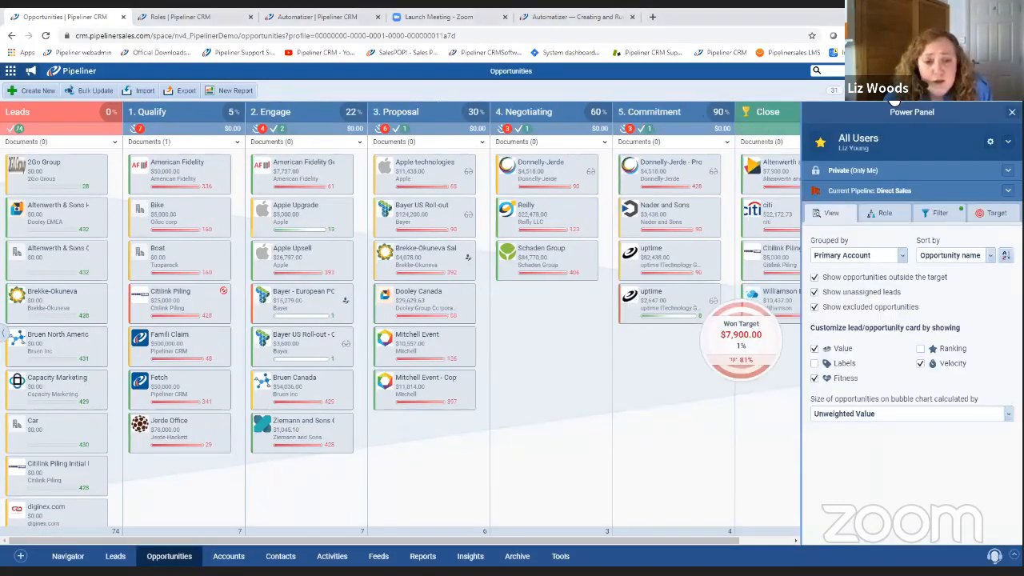
{"action": "left_click", "coordinate": [938, 216]}
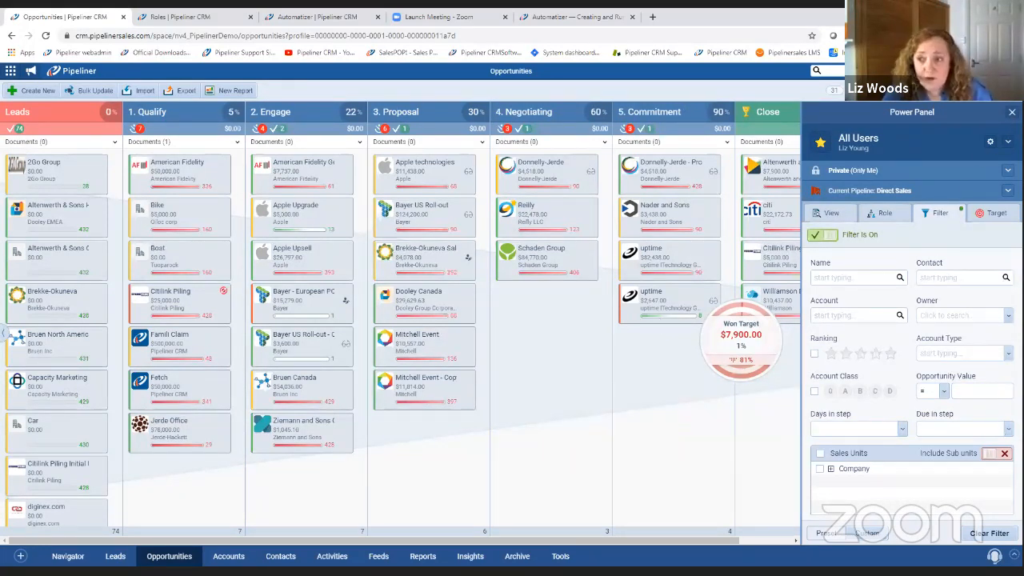
Close the Power Panel, return to Automatizer, and view the details of the Priority Account Manager Alert and Create Task For New Lead processes.
{"action": "left_click", "coordinate": [1011, 112]}
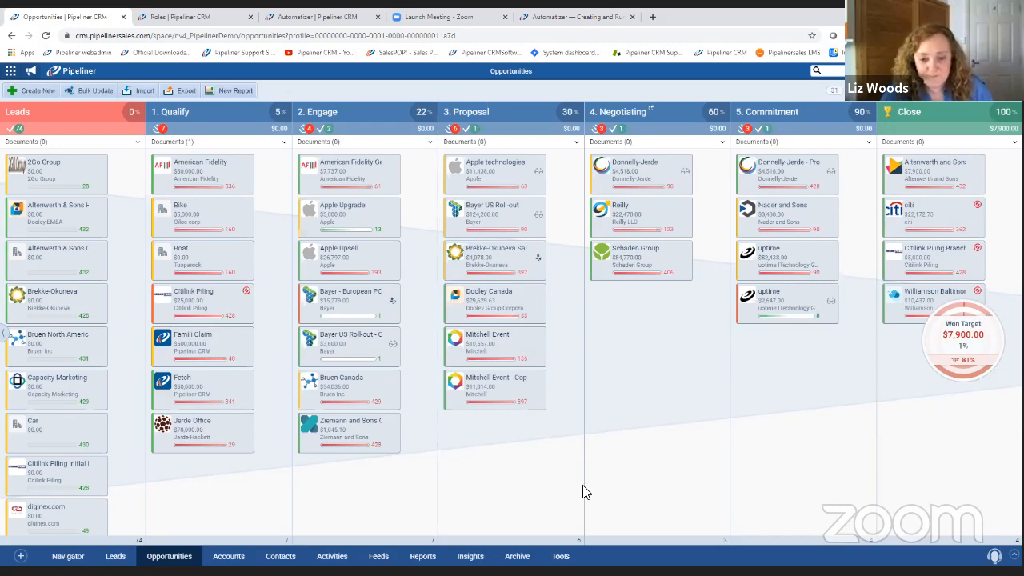
{"action": "left_click", "coordinate": [312, 19]}
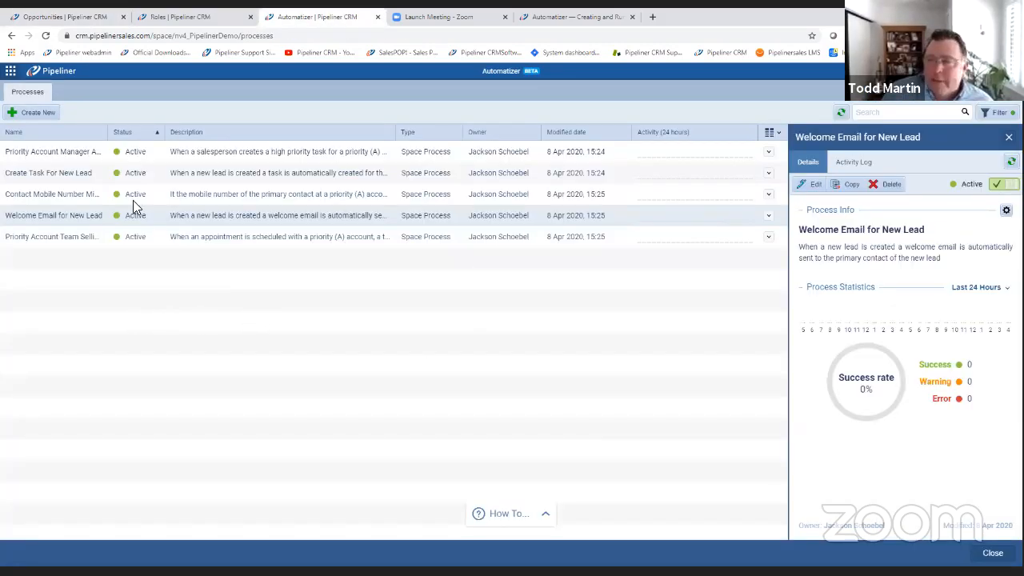
{"action": "left_click", "coordinate": [58, 151]}
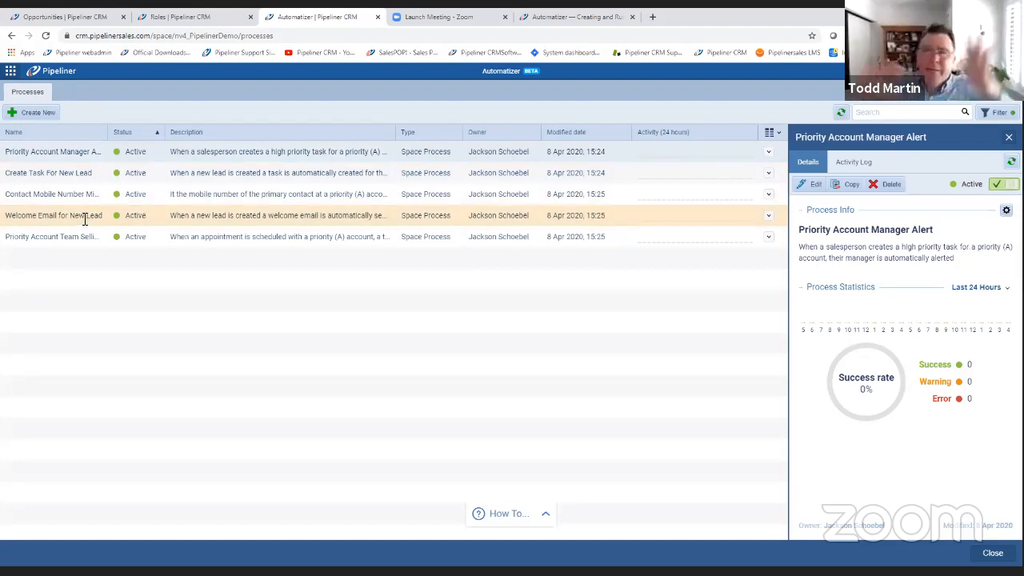
{"action": "left_click", "coordinate": [54, 173]}
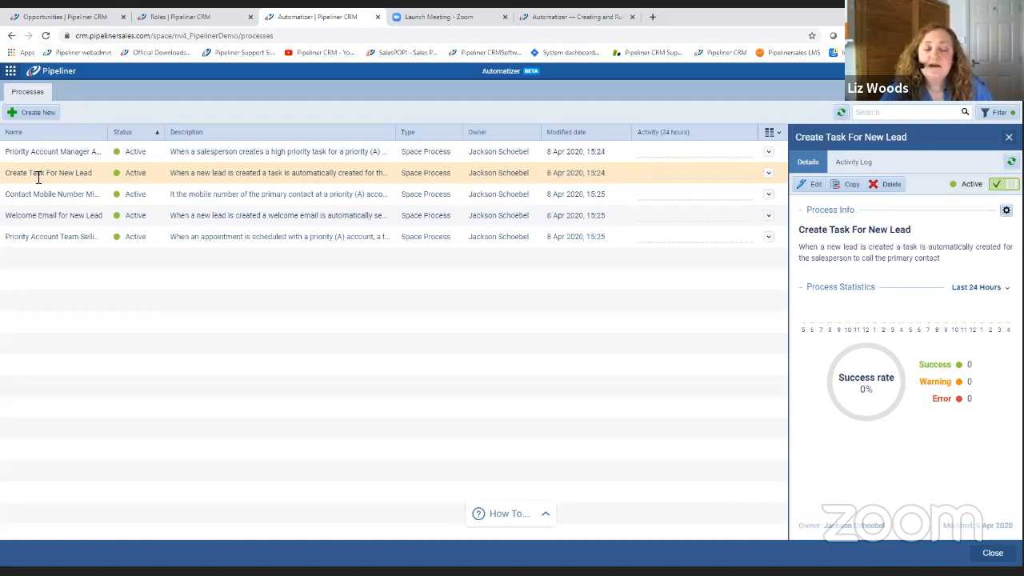
Open the Create Task For New Lead process and examine the settings of its Call to primary contact in three days action.
{"action": "left_click", "coordinate": [814, 186]}
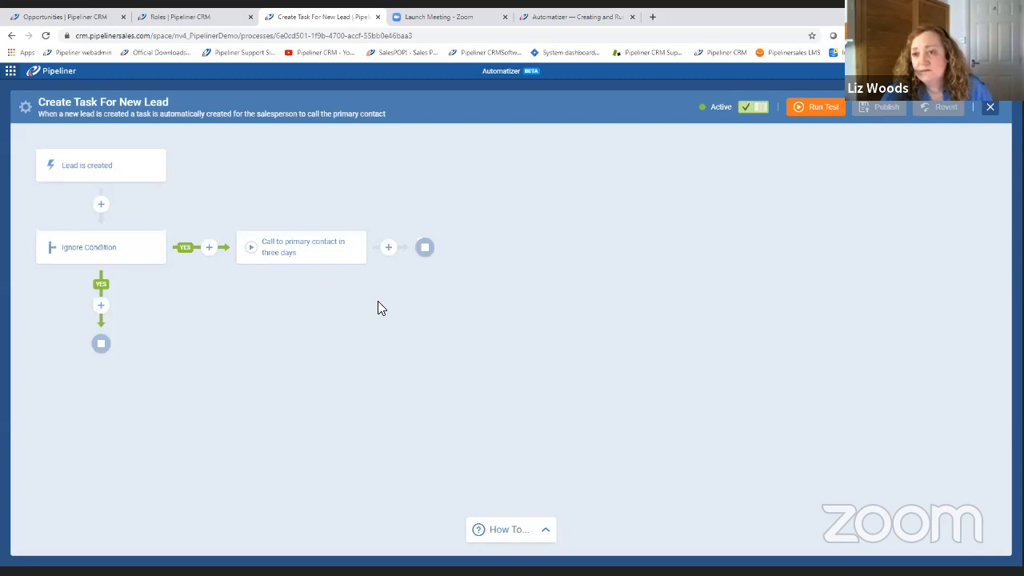
{"action": "left_click", "coordinate": [320, 260]}
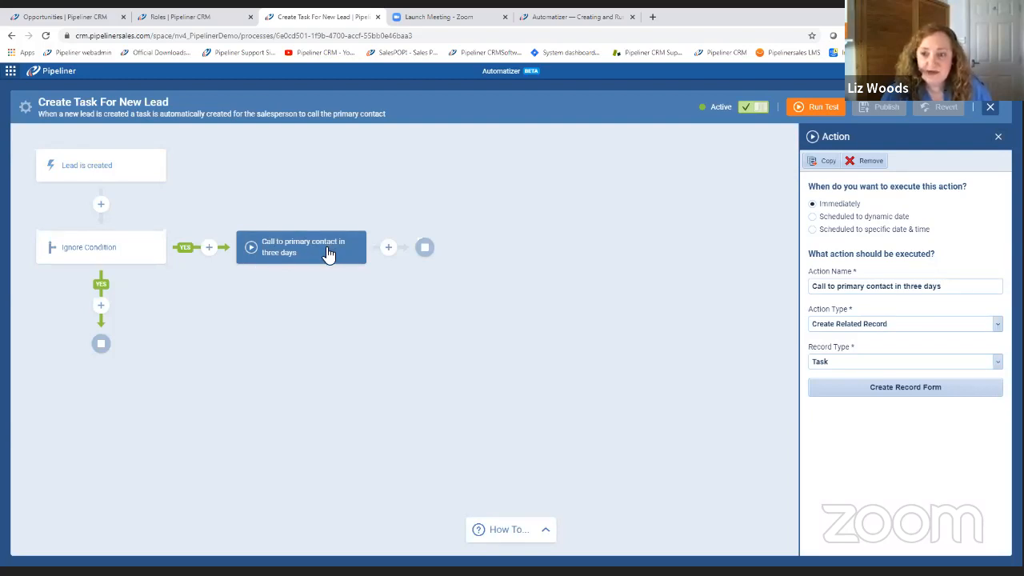
{"action": "left_click", "coordinate": [812, 206]}
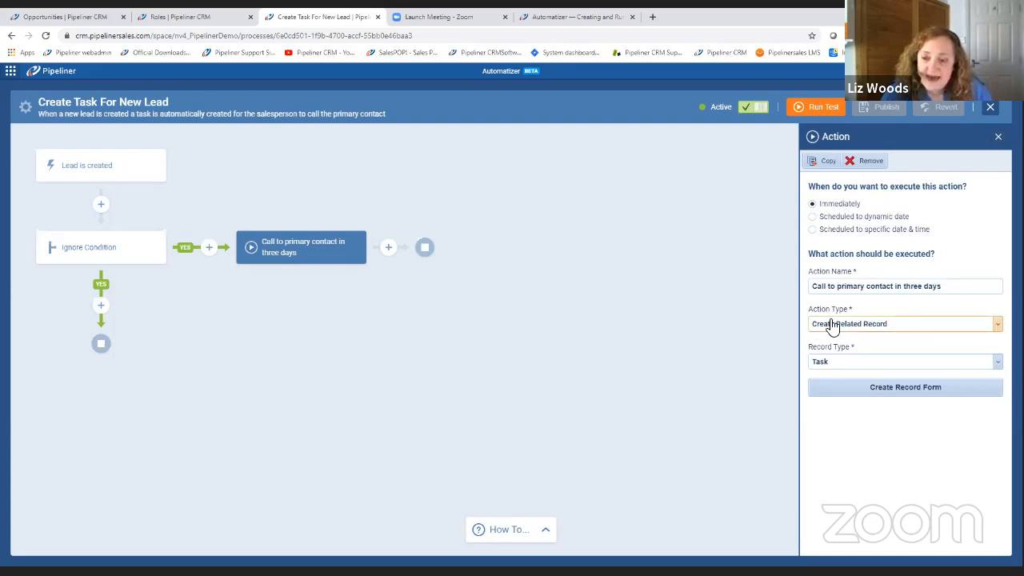
Go to the Opportunities view and bring up a blank new task form for the 2Go Group lead.
{"action": "left_click", "coordinate": [84, 19]}
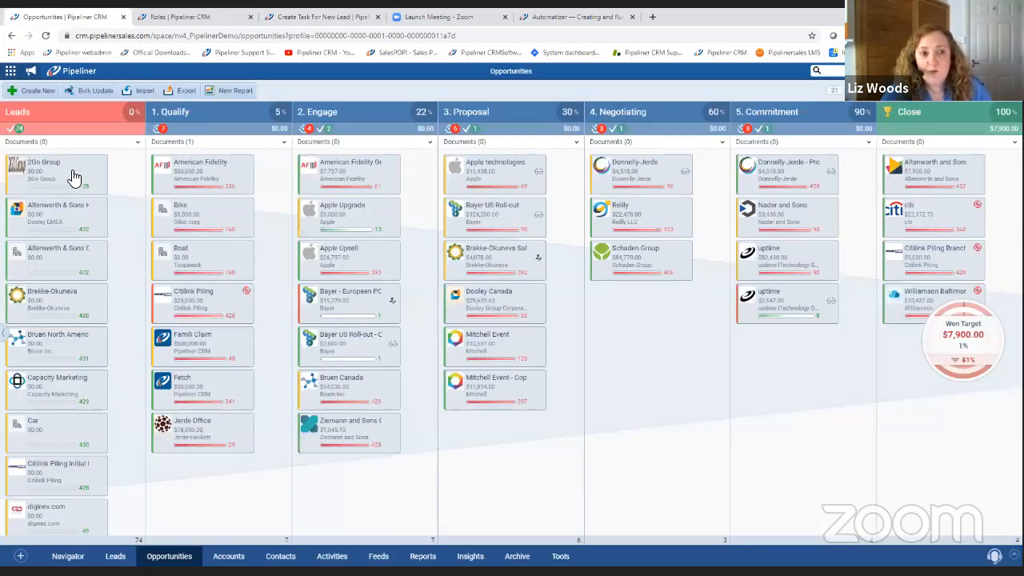
{"action": "mouse_move", "coordinate": [66, 175]}
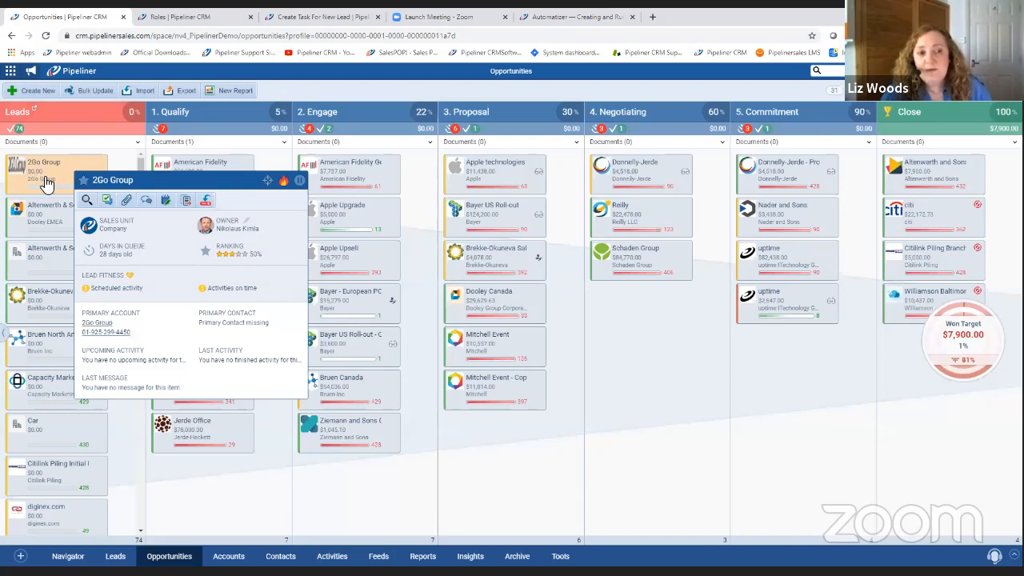
{"action": "left_click", "coordinate": [108, 200]}
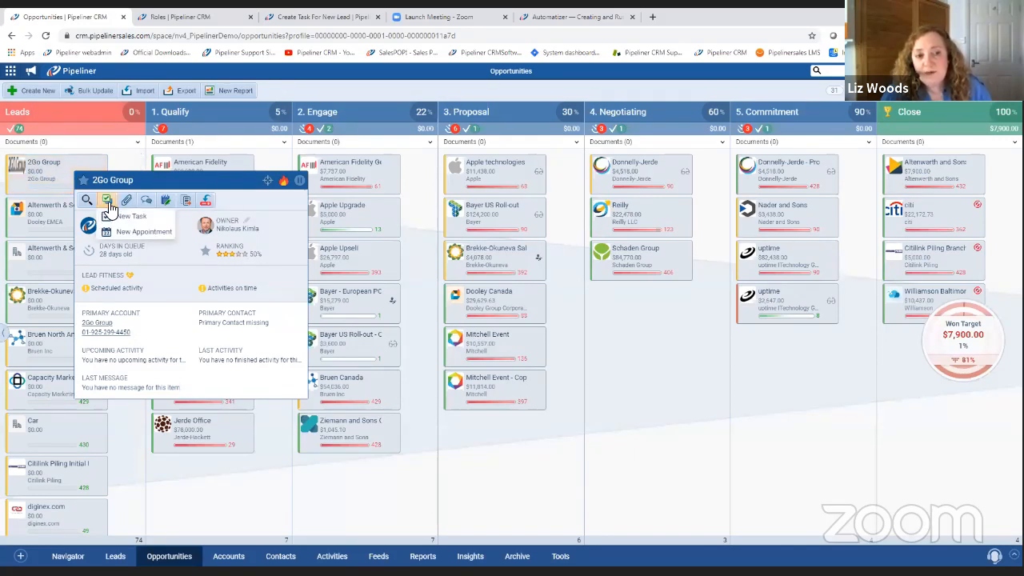
{"action": "left_click", "coordinate": [149, 217]}
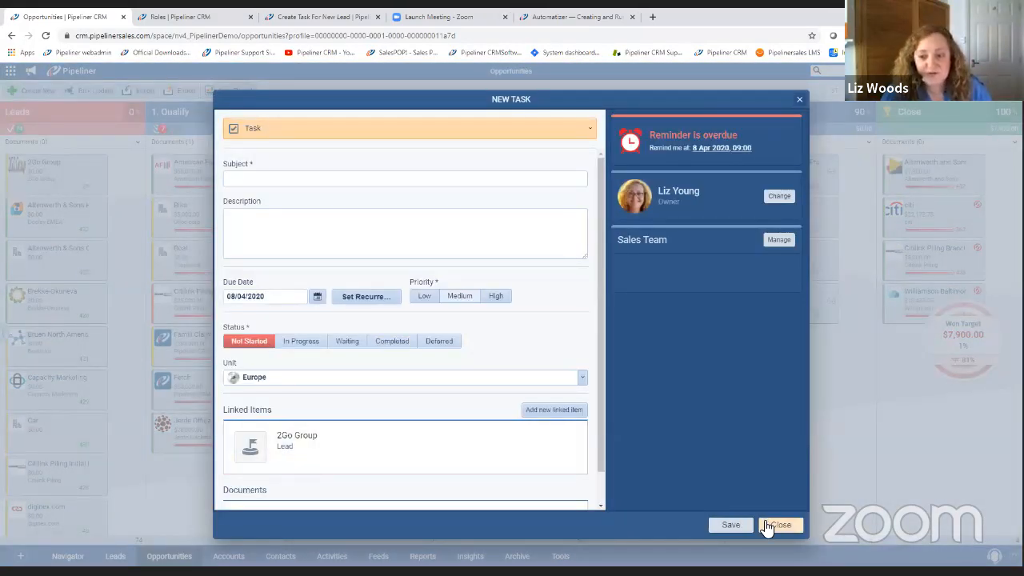
Return to the Create Task For New Lead process and examine the Subject text in the action's Create Record Form.
{"action": "left_click", "coordinate": [302, 14]}
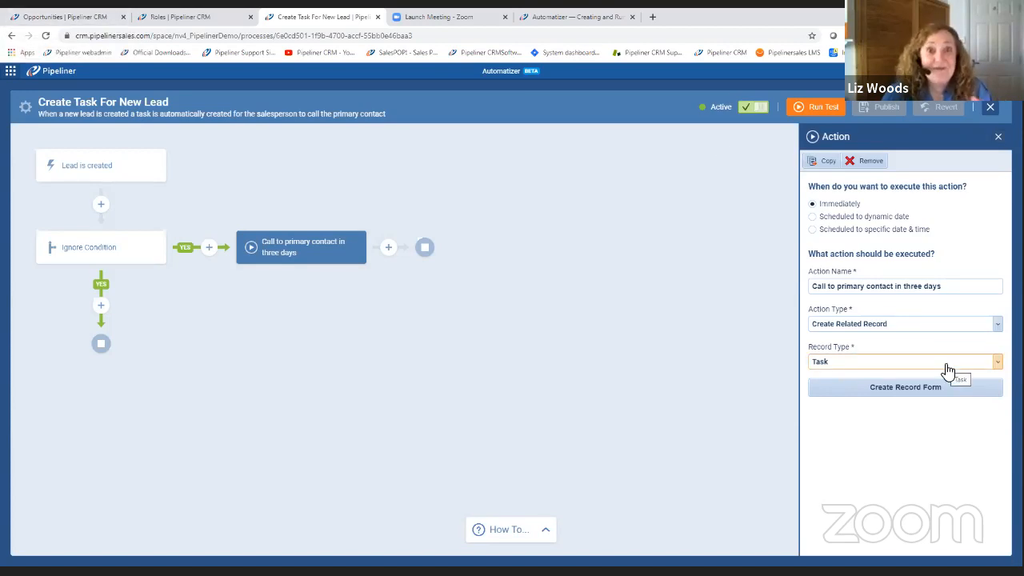
{"action": "left_click", "coordinate": [910, 387]}
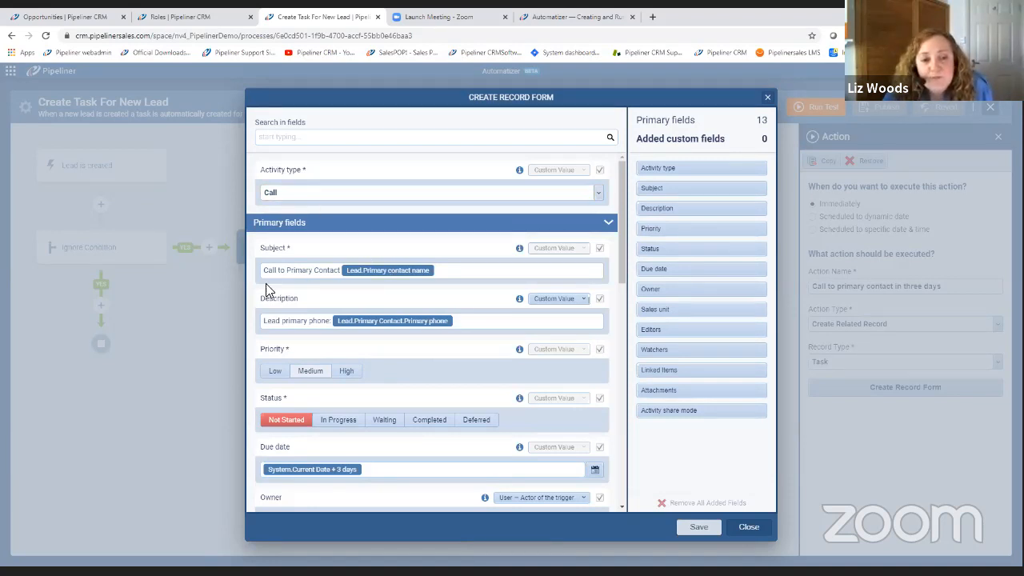
{"action": "left_click_drag", "start_coordinate": [264, 270], "coordinate": [342, 271]}
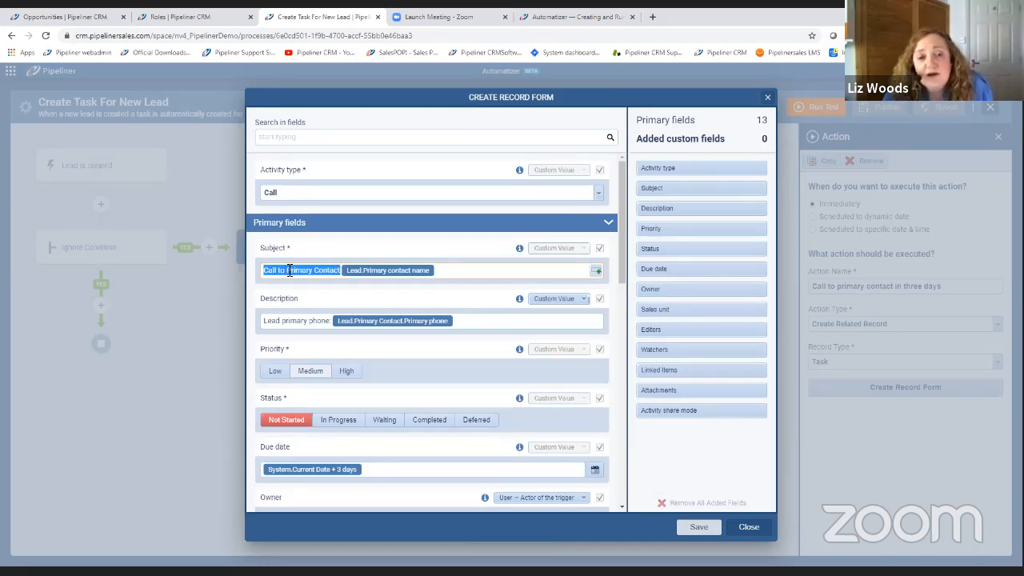
{"action": "left_click", "coordinate": [460, 272]}
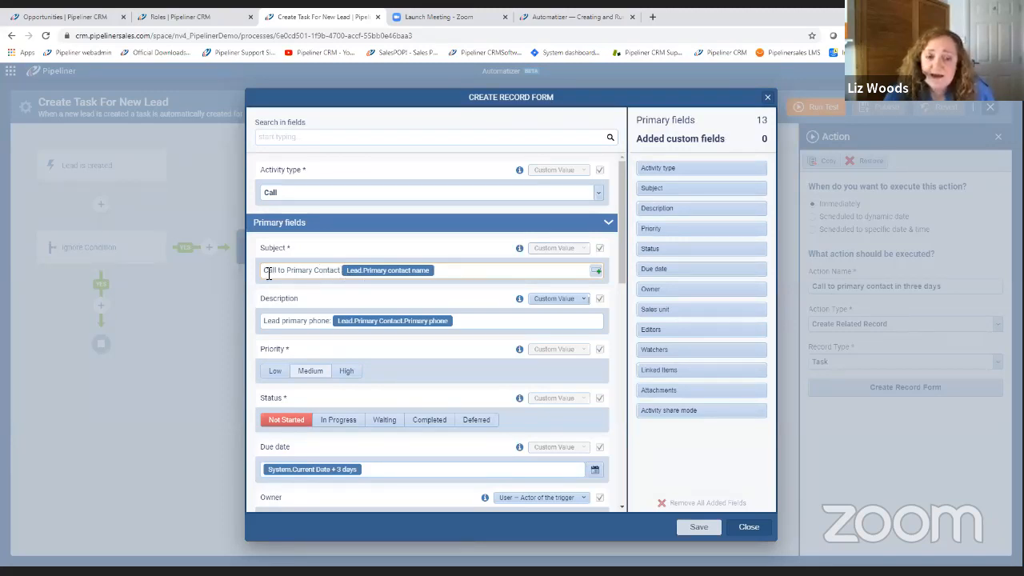
Check the primary contact details of the Altenworth & Sons Head Office lead in Opportunities, and return to the record form.
{"action": "left_click", "coordinate": [70, 19]}
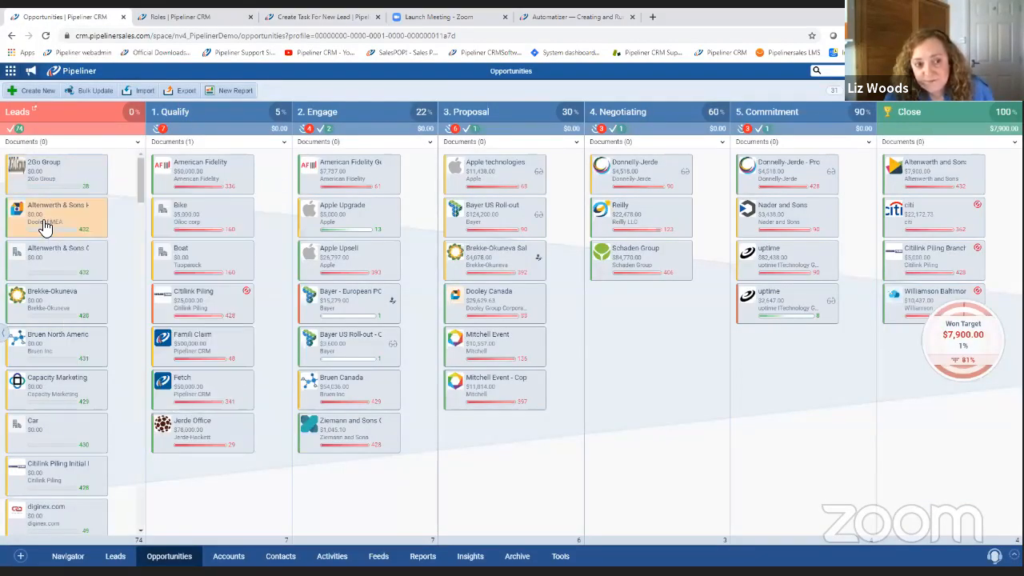
{"action": "mouse_move", "coordinate": [44, 229]}
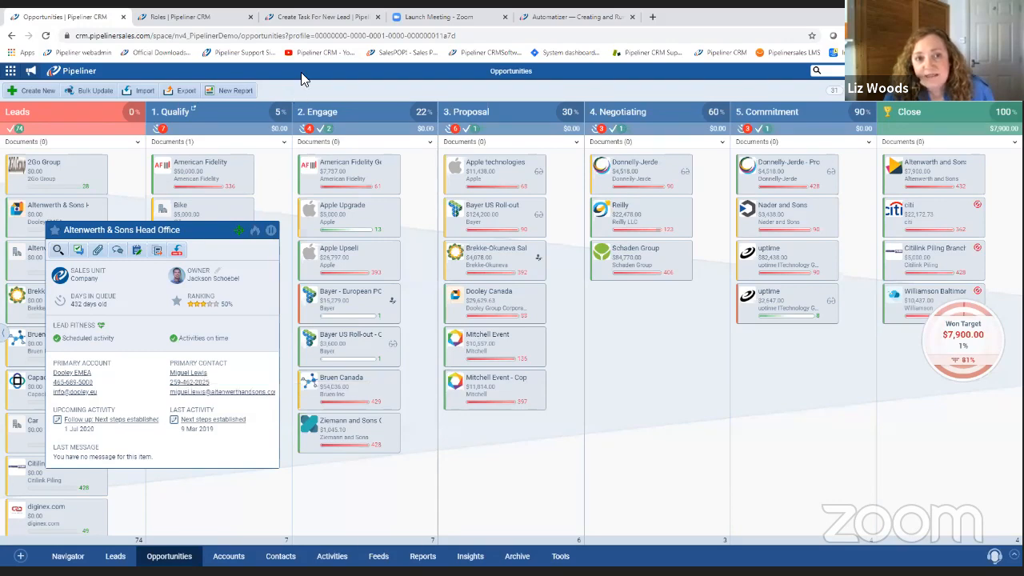
{"action": "left_click", "coordinate": [306, 22]}
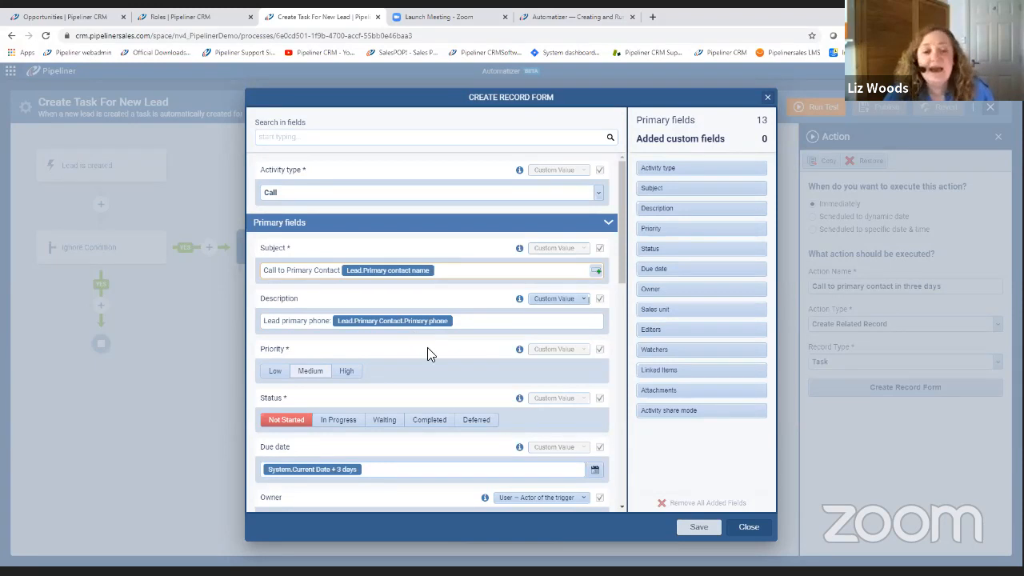
Set the record form's Due date to a dynamic date of 3 days after Current Date and review the Owner field's value sources.
{"action": "scroll", "coordinate": [437, 352], "scroll_direction": "down", "scroll_amount": 2}
{"action": "scroll", "coordinate": [437, 356], "scroll_direction": "down", "scroll_amount": 1}
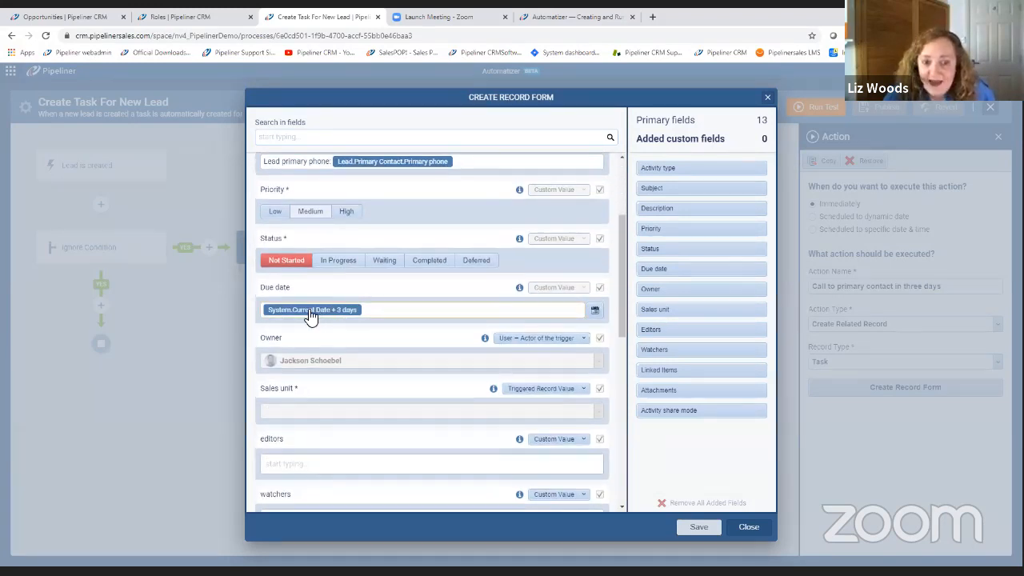
{"action": "left_click", "coordinate": [578, 310]}
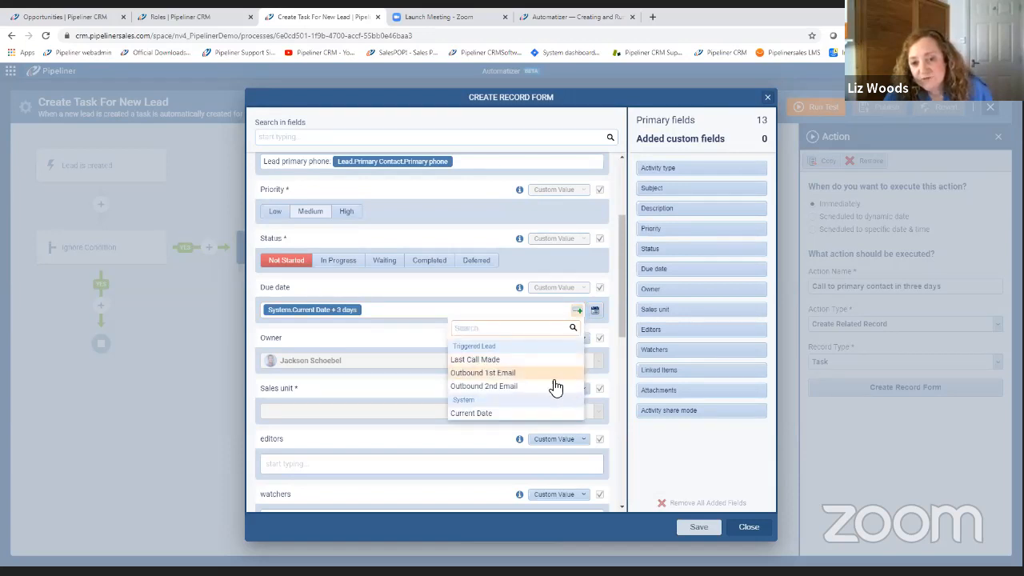
{"action": "left_click", "coordinate": [501, 417]}
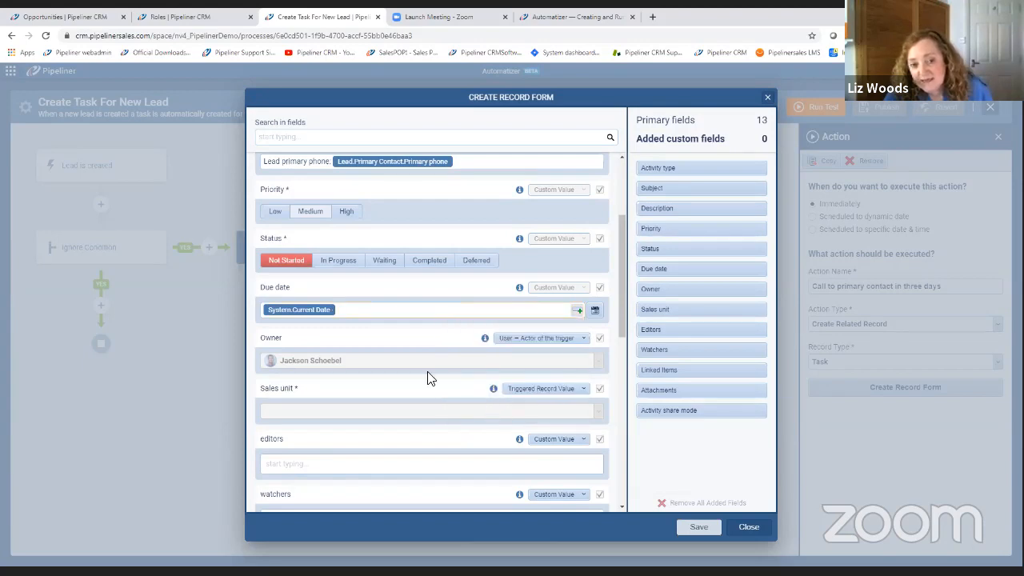
{"action": "left_click", "coordinate": [304, 316]}
{"action": "left_click", "coordinate": [304, 337]}
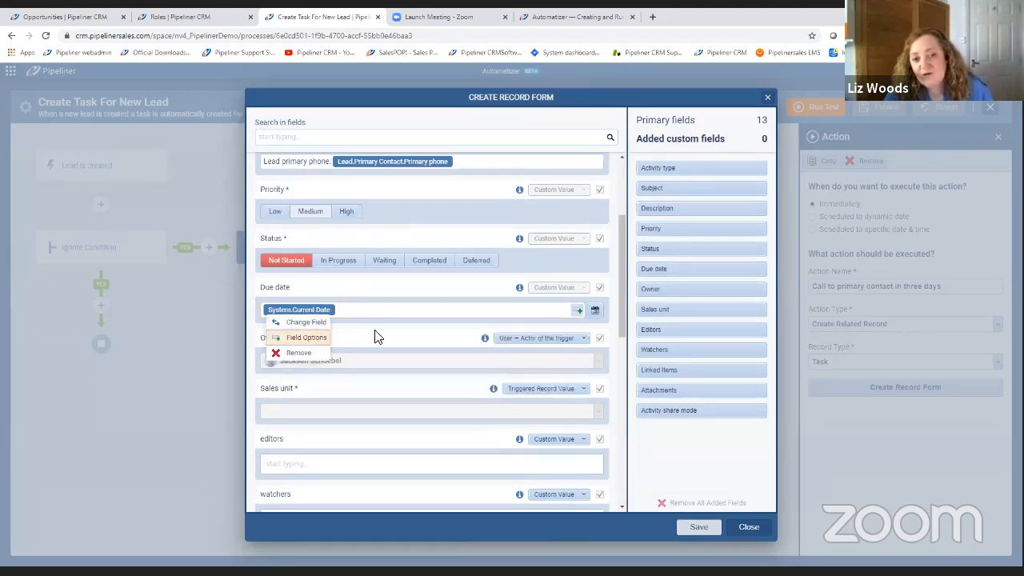
{"action": "left_click", "coordinate": [590, 298]}
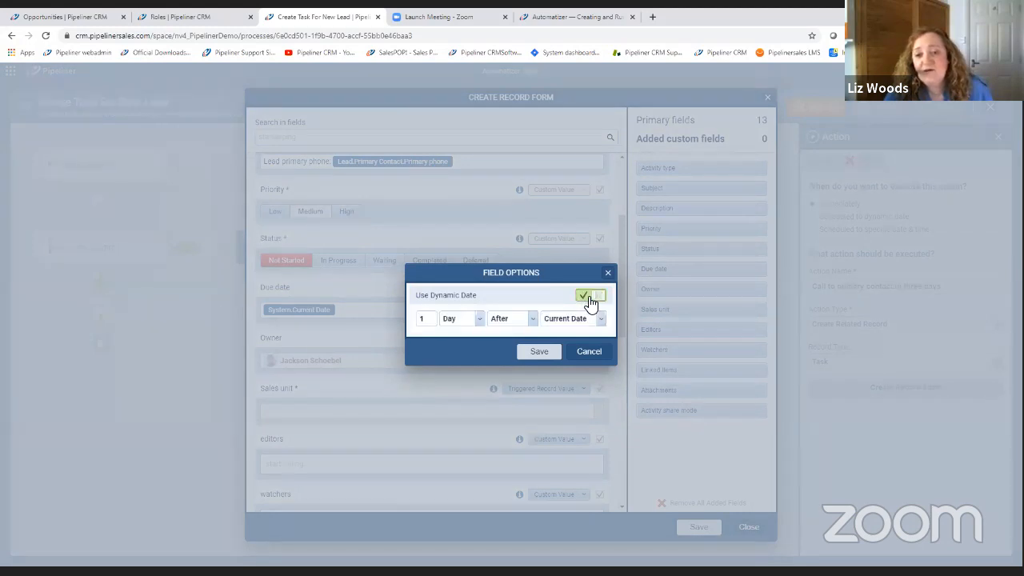
{"action": "double_click", "coordinate": [423, 318]}
{"action": "type", "text": "3"}
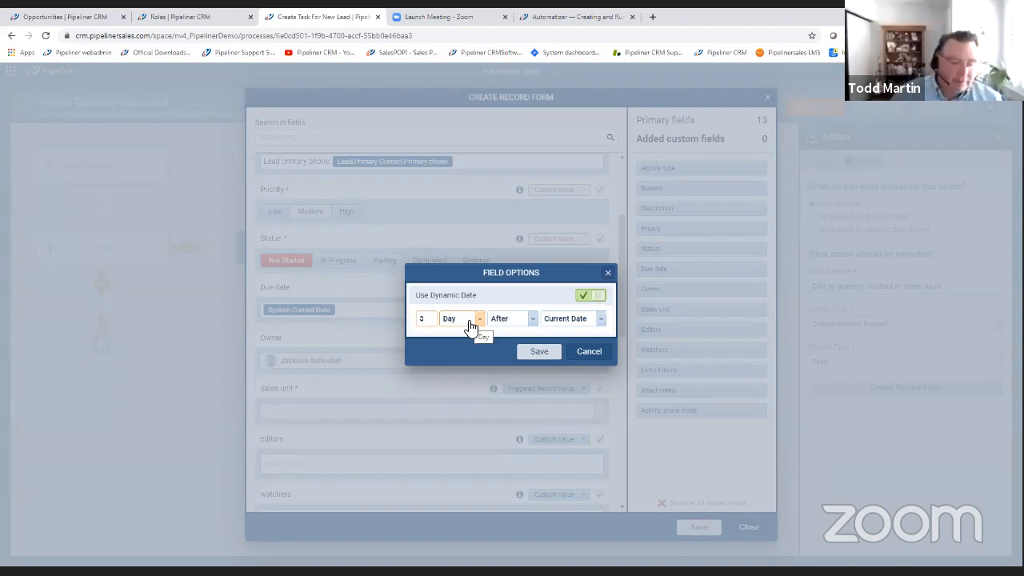
{"action": "left_click", "coordinate": [537, 355]}
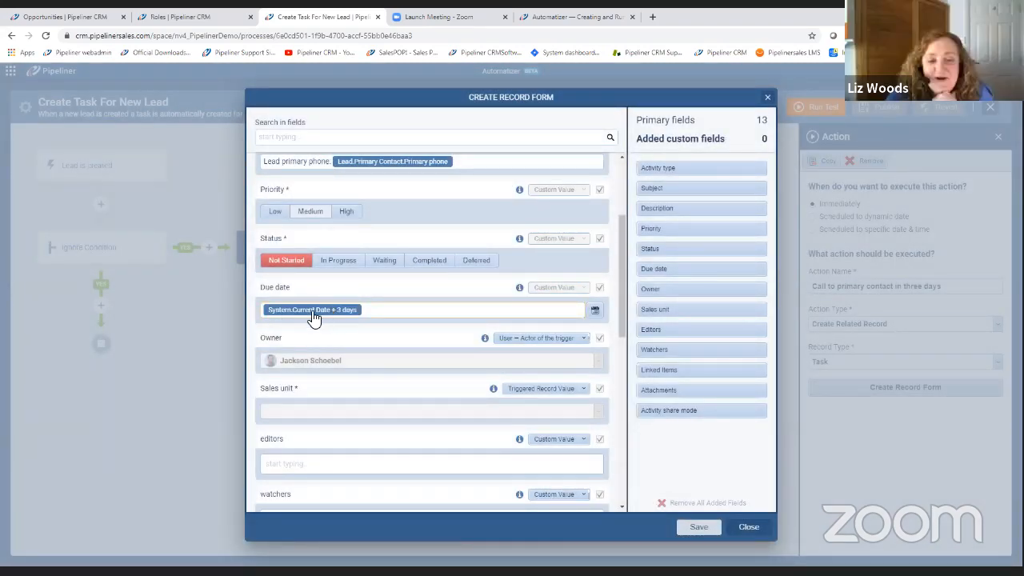
{"action": "left_click", "coordinate": [540, 340]}
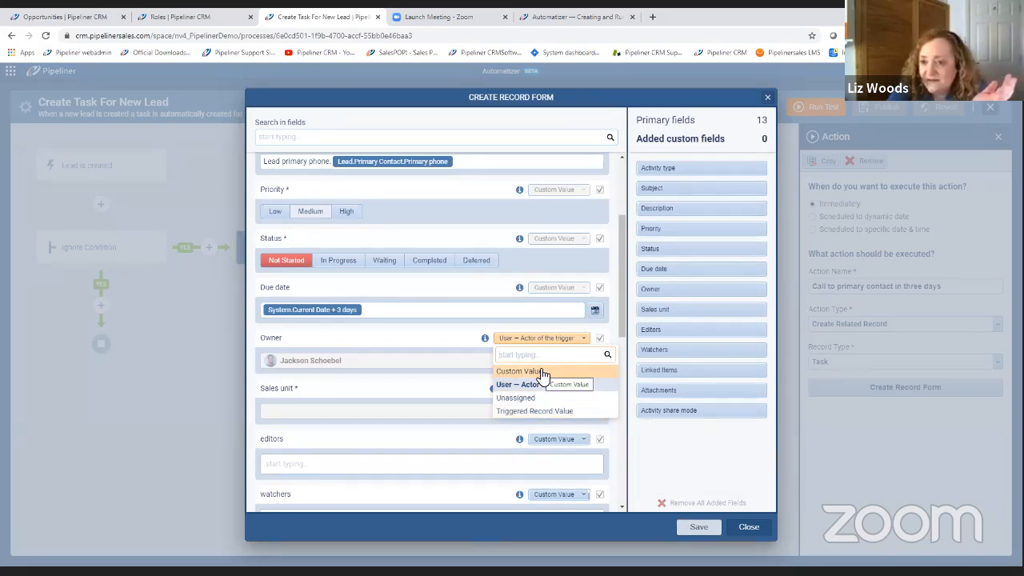
{"action": "left_click", "coordinate": [439, 342]}
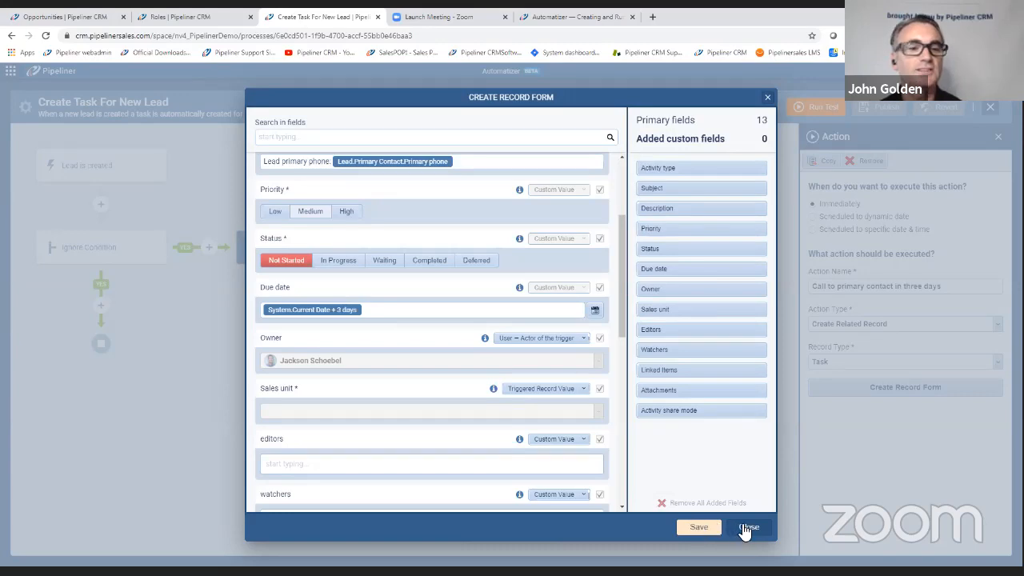
Switch to the Opportunities view and find where Automatizer is offered among the tools.
{"action": "left_click", "coordinate": [70, 18]}
{"action": "left_click", "coordinate": [560, 556]}
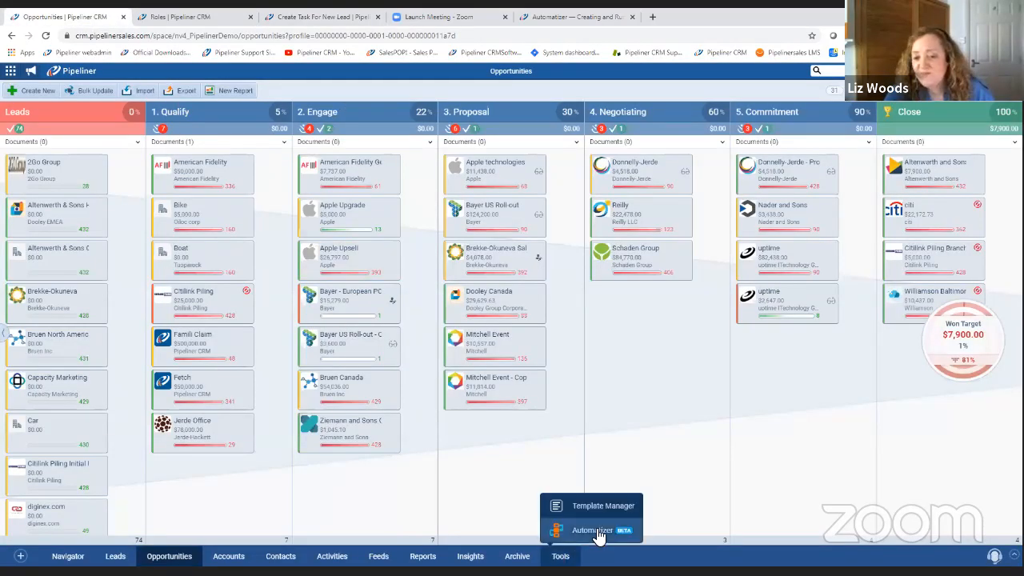
{"action": "left_click", "coordinate": [591, 536]}
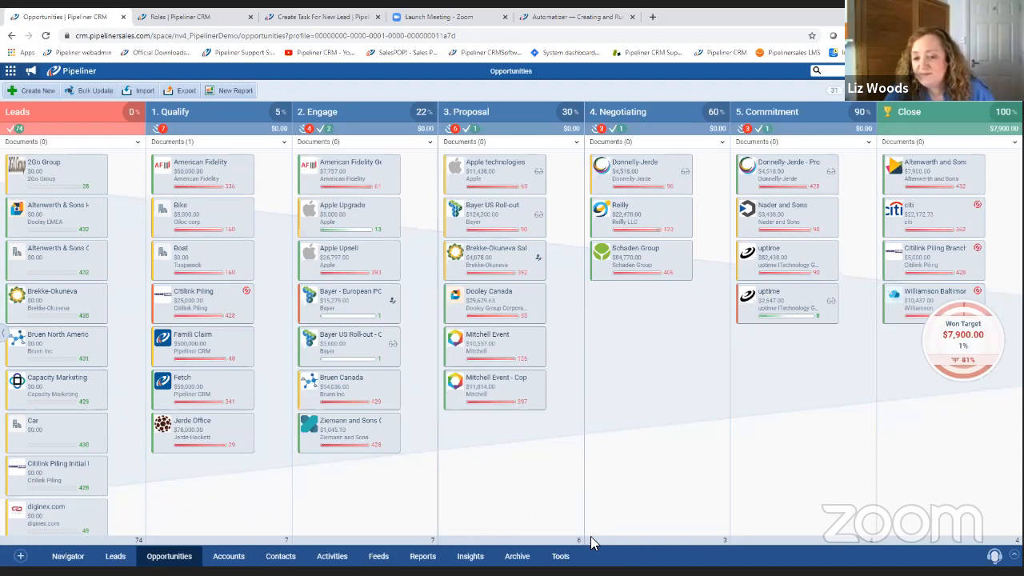
{"action": "left_click", "coordinate": [562, 556]}
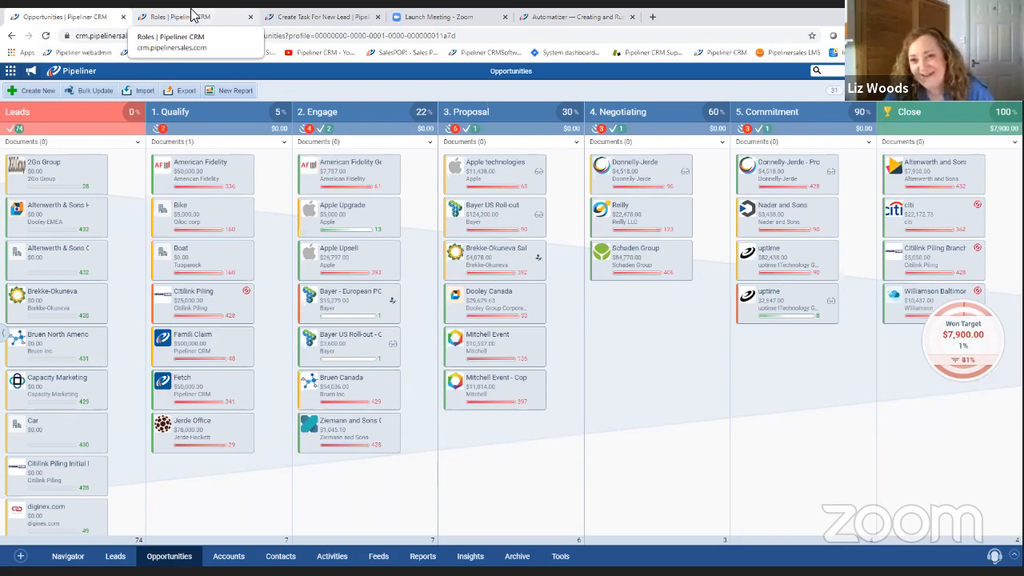
Return to the record form, close it without saving the changes, and close the Create Task For New Lead process.
{"action": "left_click", "coordinate": [192, 14]}
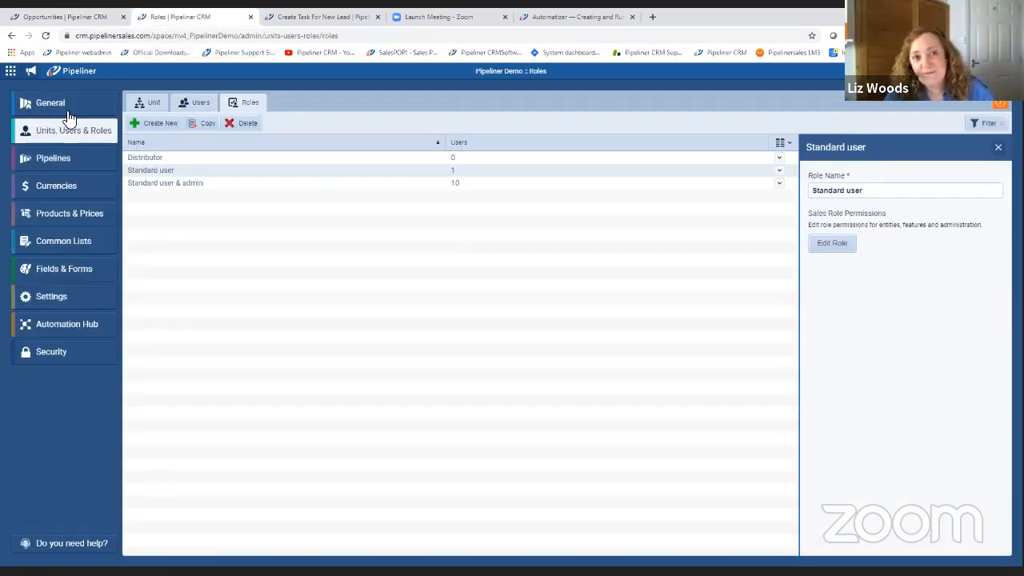
{"action": "key", "text": "ctrl+Tab"}
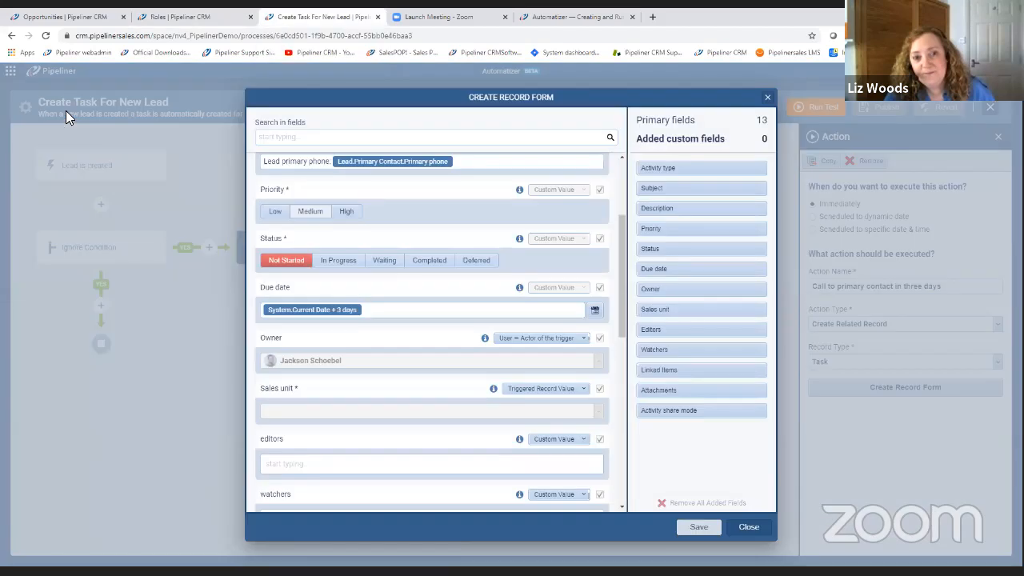
{"action": "left_click", "coordinate": [747, 527]}
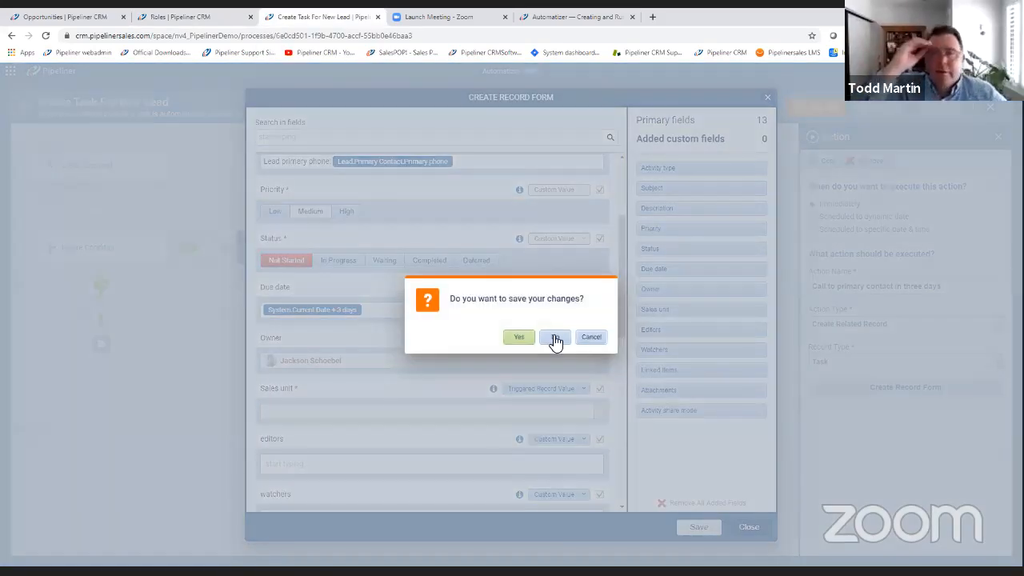
{"action": "left_click", "coordinate": [554, 340]}
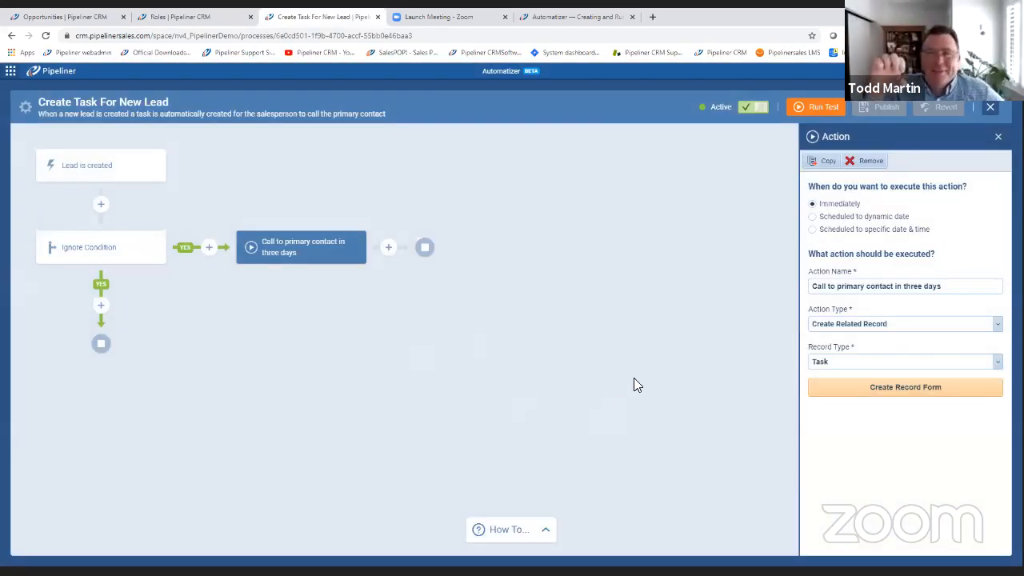
{"action": "left_click", "coordinate": [991, 109]}
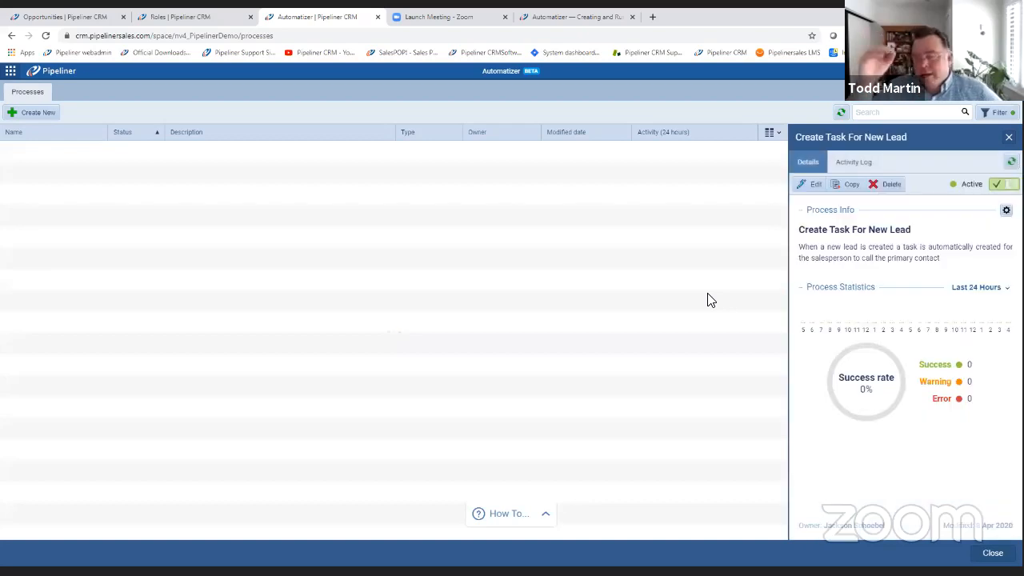
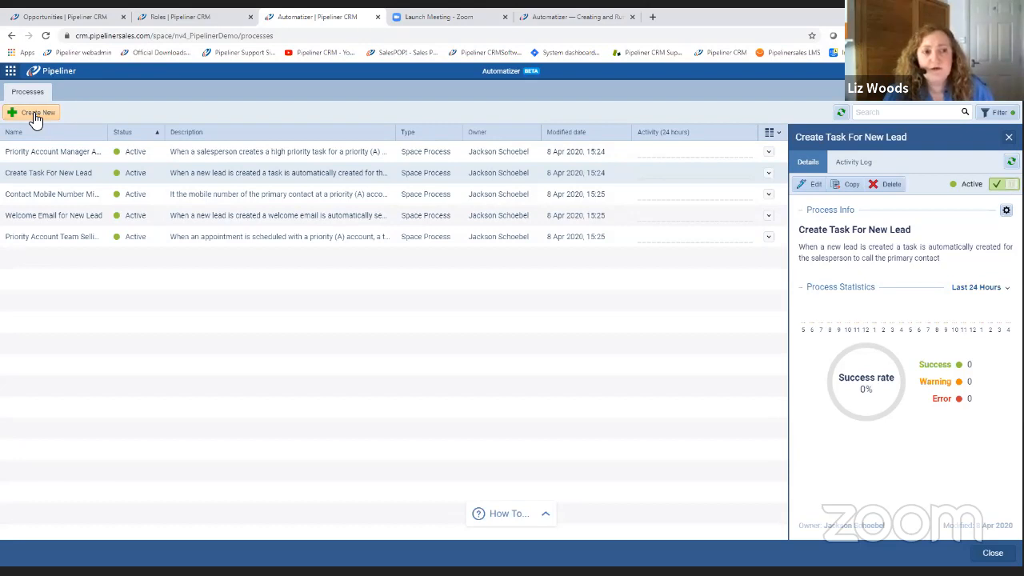
Create a new Space Process named "Opp >10k send for approval" in Automatizer.
{"action": "left_click", "coordinate": [34, 117]}
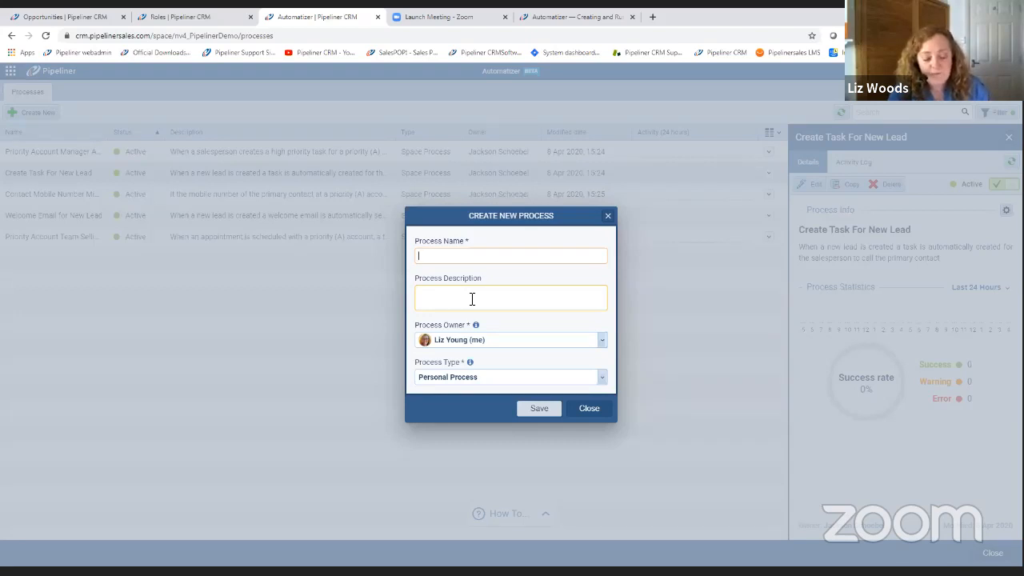
{"action": "type", "text": "Opp"}
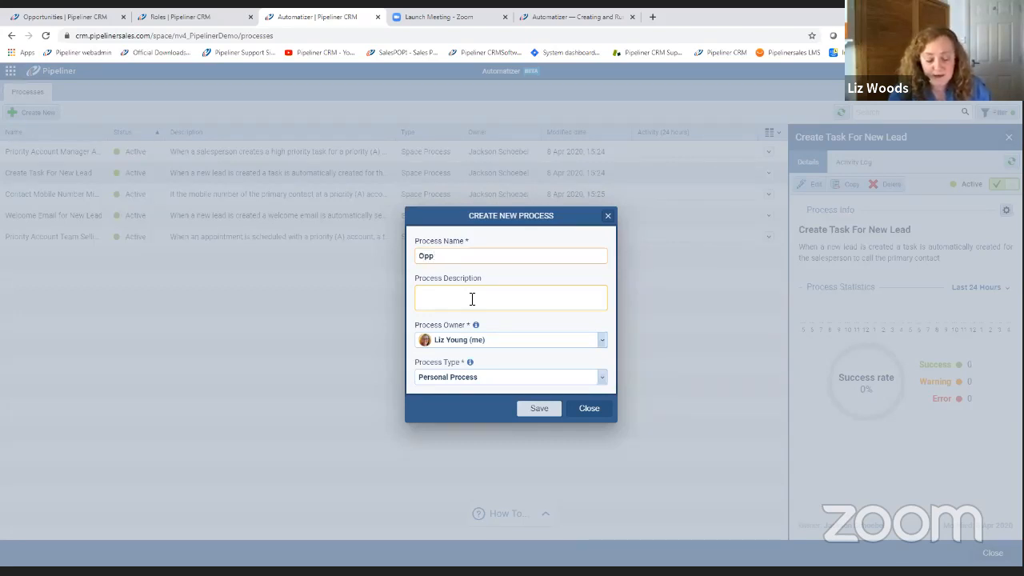
{"action": "type", "text": " >10k "}
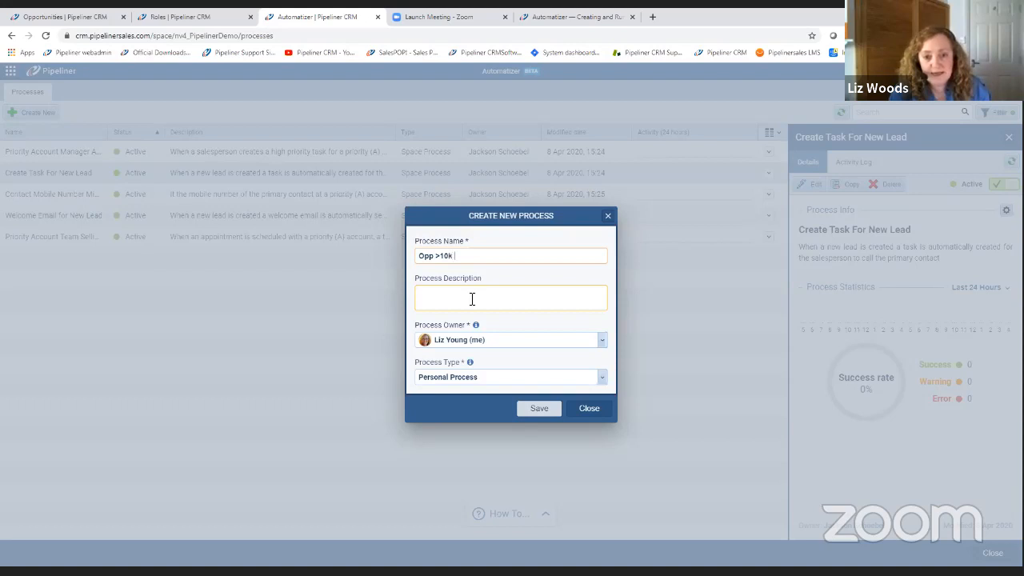
{"action": "type", "text": "send for approval"}
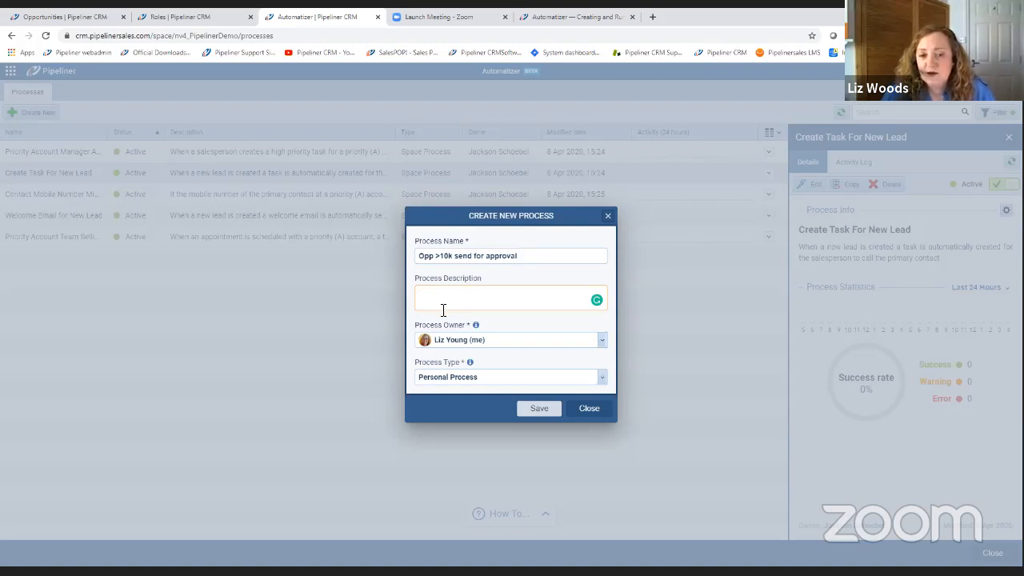
{"action": "left_click", "coordinate": [492, 384]}
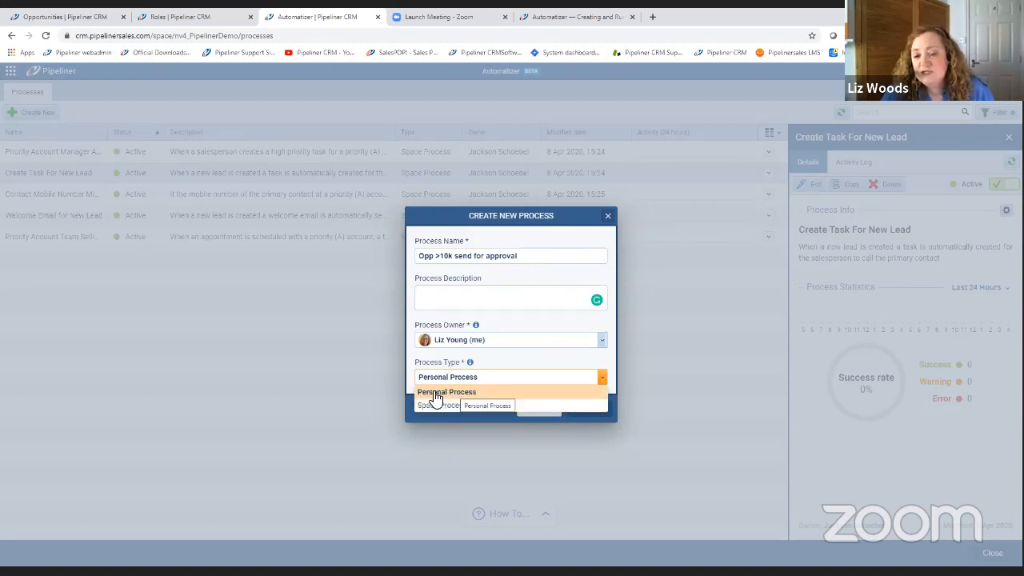
{"action": "left_click", "coordinate": [436, 406]}
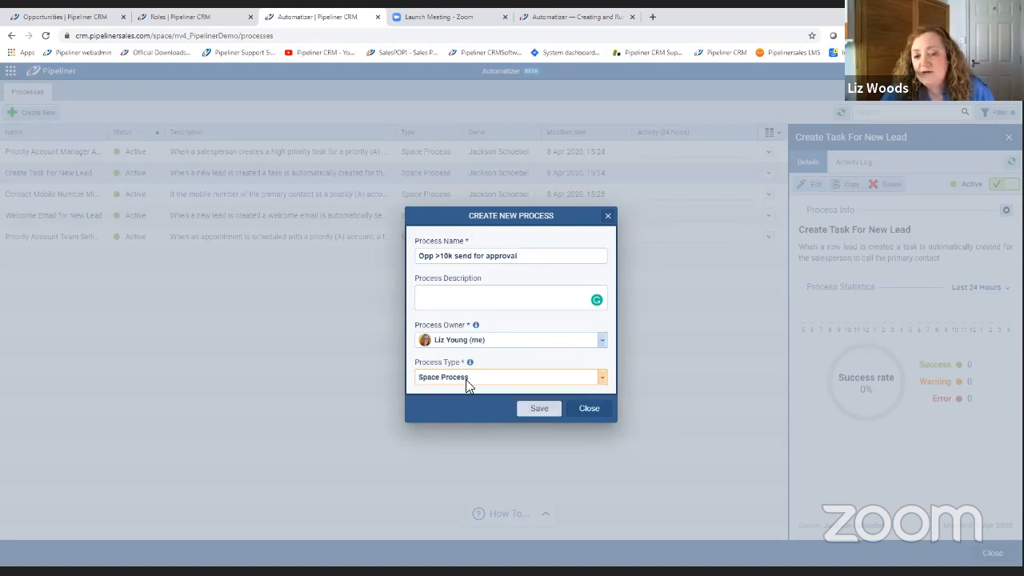
{"action": "left_click", "coordinate": [538, 409]}
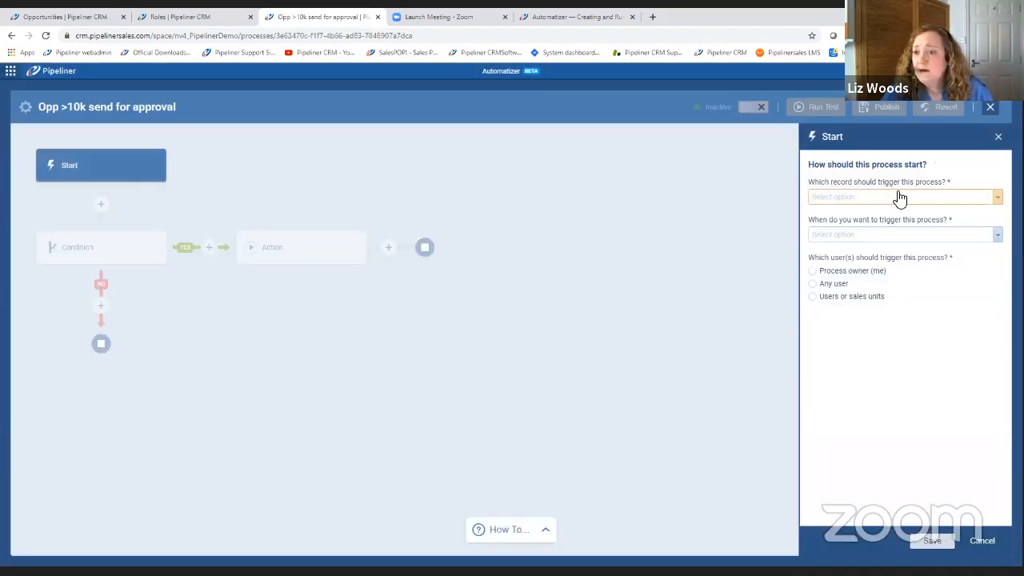
Set the process to start when an Opportunity record is updated by any user.
{"action": "left_click", "coordinate": [898, 199]}
{"action": "left_click", "coordinate": [867, 285]}
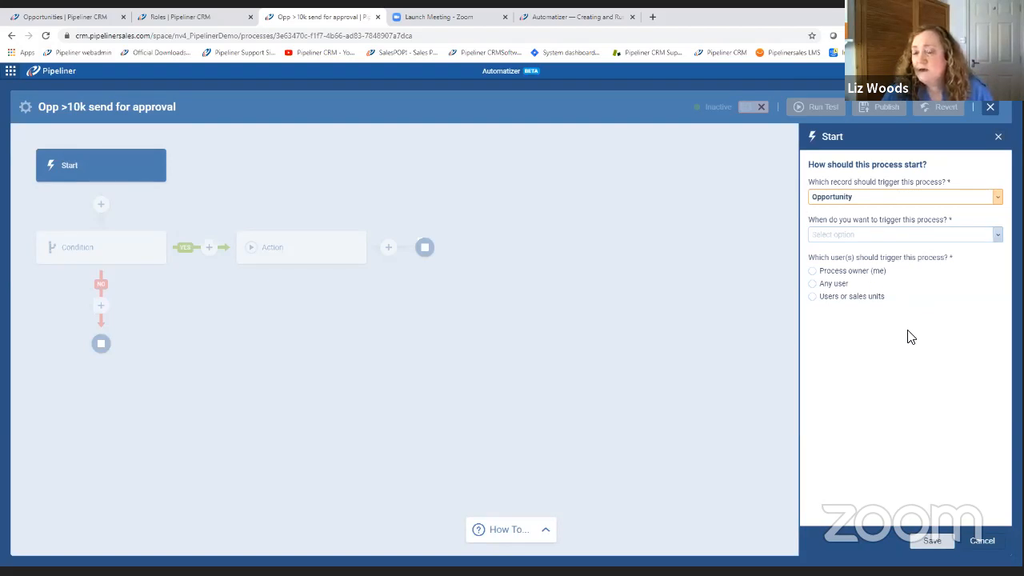
{"action": "left_click", "coordinate": [997, 238]}
{"action": "left_click", "coordinate": [916, 285]}
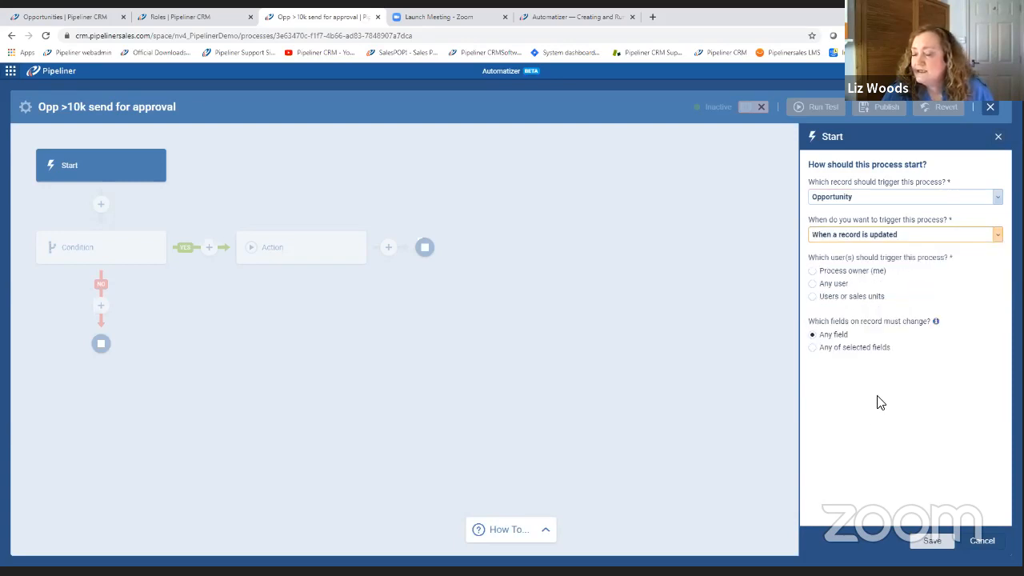
{"action": "left_click", "coordinate": [813, 283]}
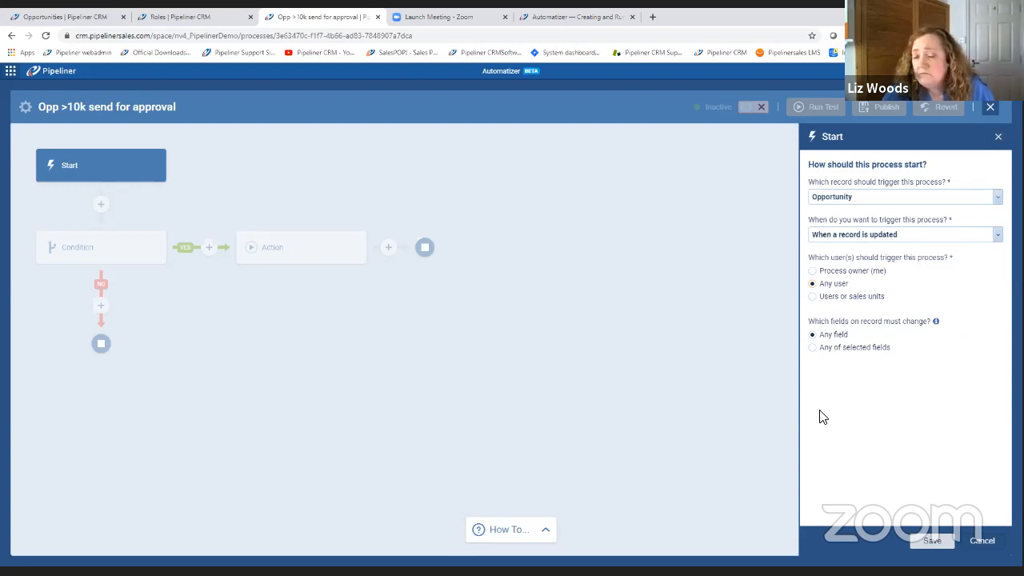
Restrict the start trigger to changes in the Sales step field and save the start settings.
{"action": "left_click", "coordinate": [812, 348]}
{"action": "left_click", "coordinate": [839, 370]}
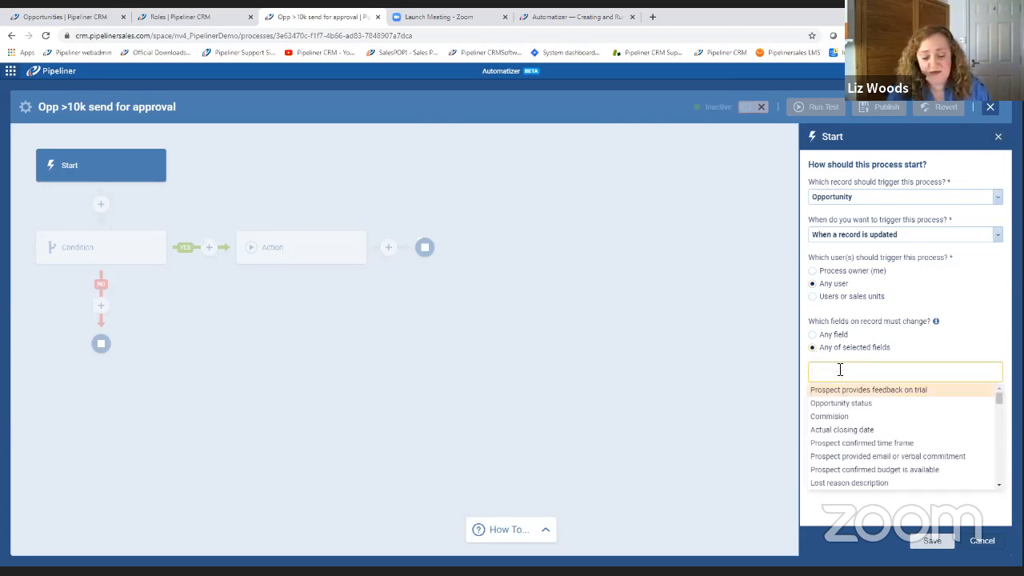
{"action": "type", "text": "sta"}
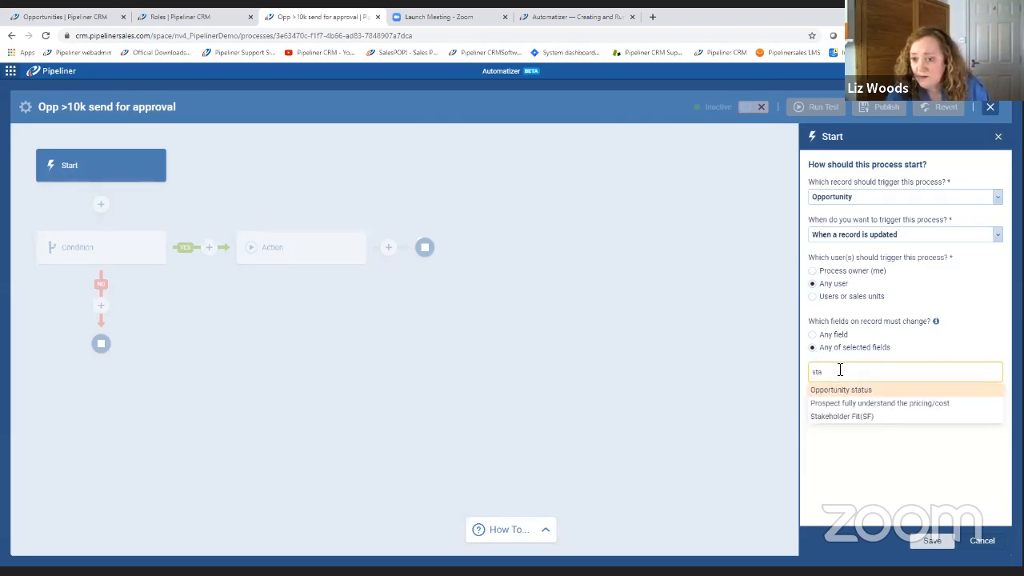
{"action": "key", "text": "BackSpace"}
{"action": "type", "text": "e"}
{"action": "left_click", "coordinate": [849, 390]}
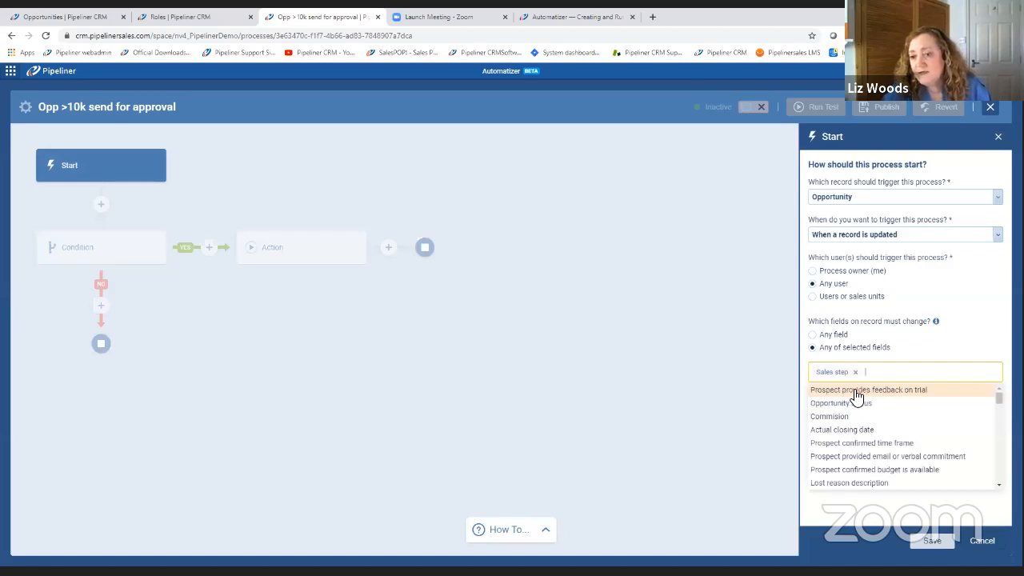
{"action": "left_click", "coordinate": [989, 320]}
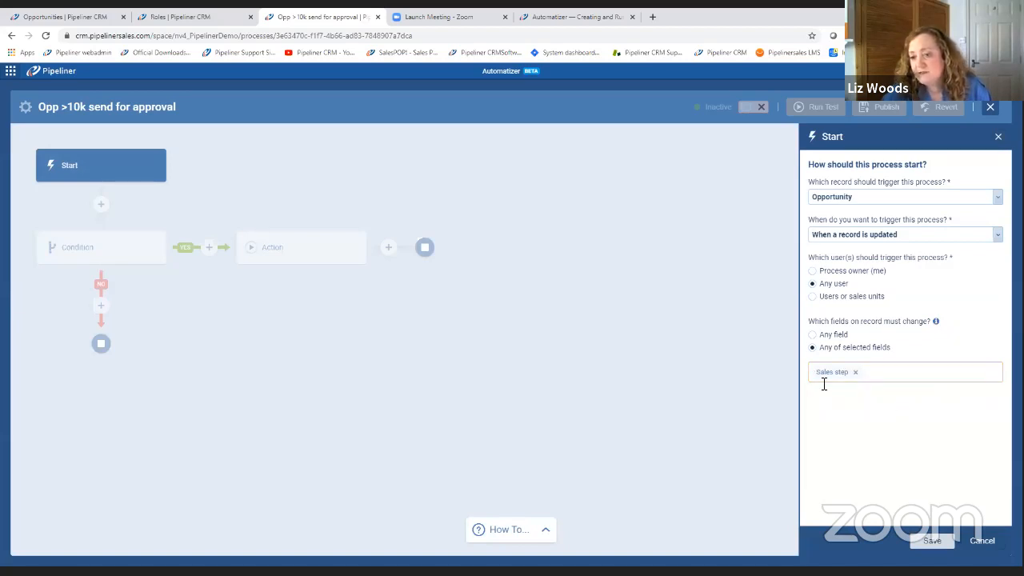
{"action": "left_click", "coordinate": [928, 546]}
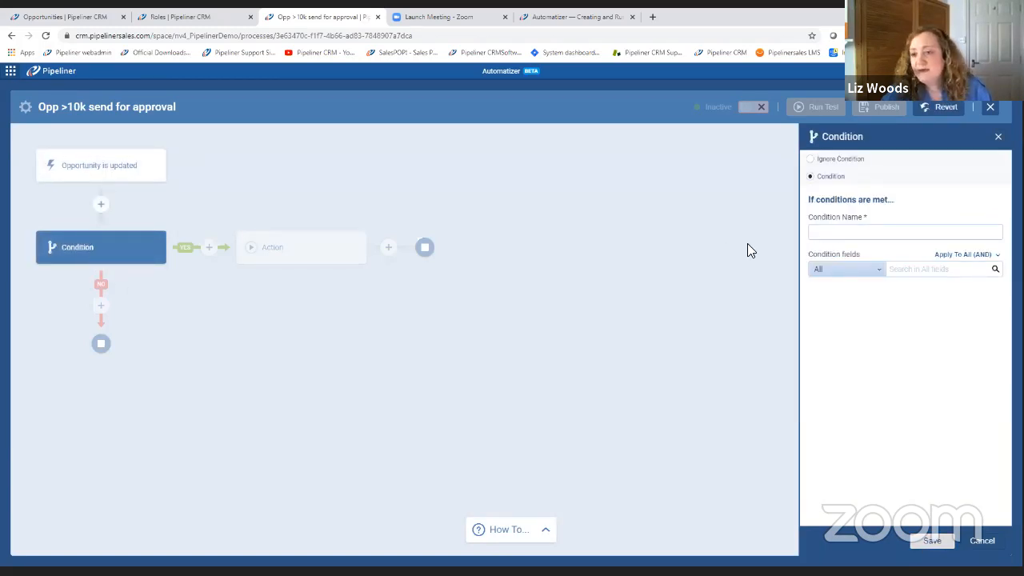
Name the first condition "Large and moves to Proposal".
{"action": "left_click", "coordinate": [819, 231]}
{"action": "type", "text": "Lar"}
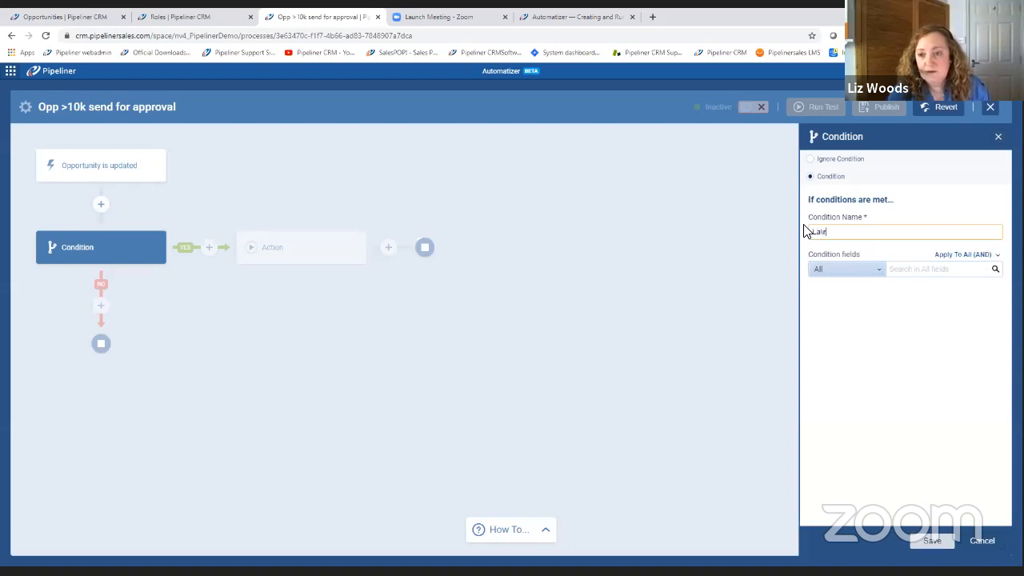
{"action": "type", "text": "ge"}
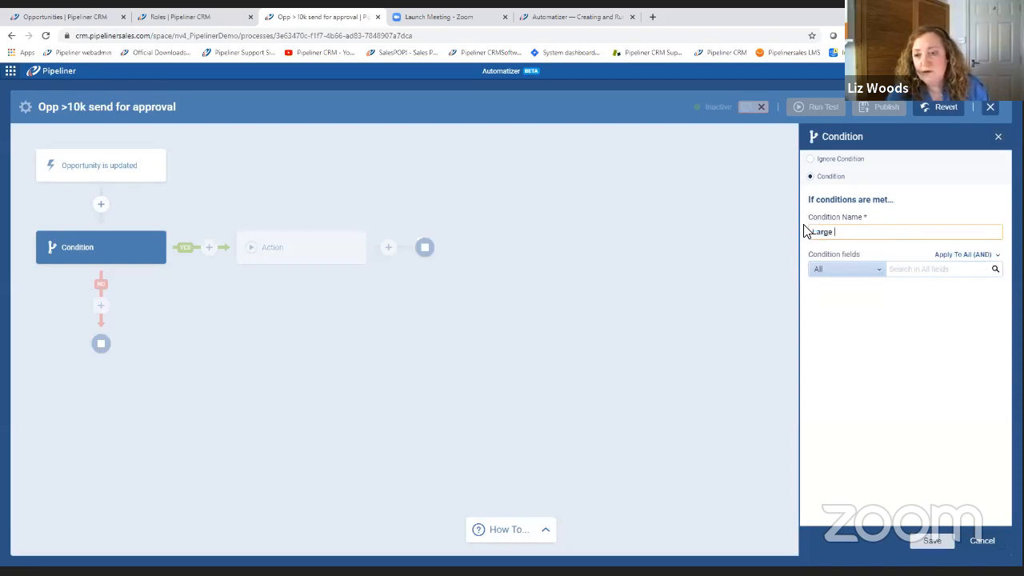
{"action": "type", "text": " and moves to Pope"}
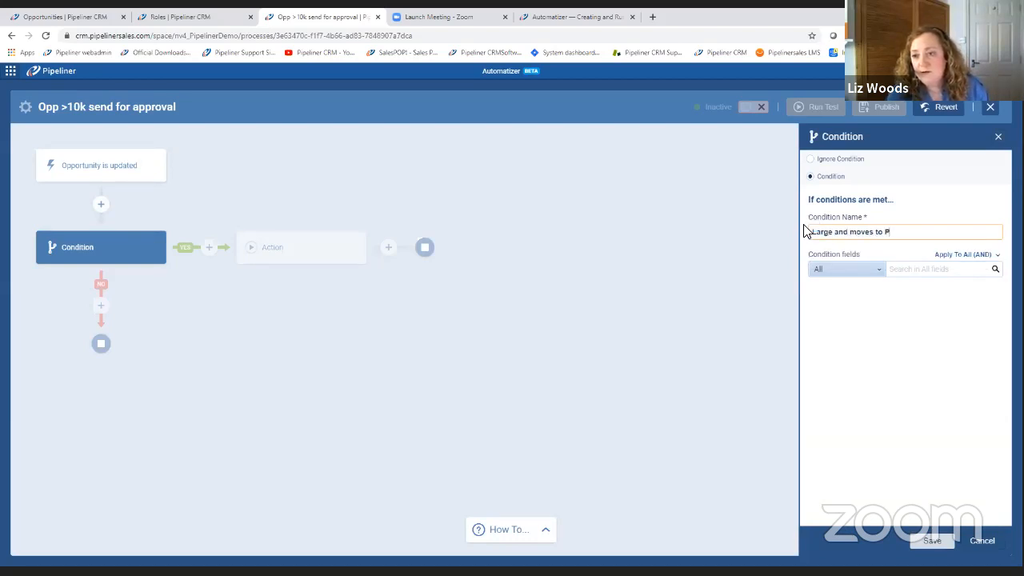
{"action": "key", "text": "BackSpace"}
{"action": "type", "text": "eop"}
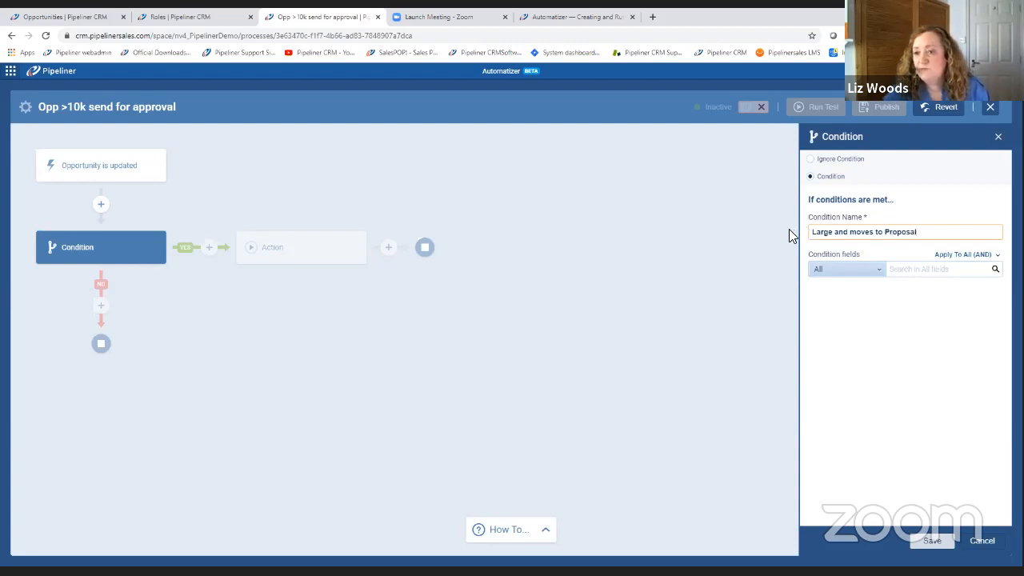
Add the Opportunity value field to the condition and require it to be more or equal than 10000.
{"action": "left_click", "coordinate": [900, 271]}
{"action": "type", "text": "value"}
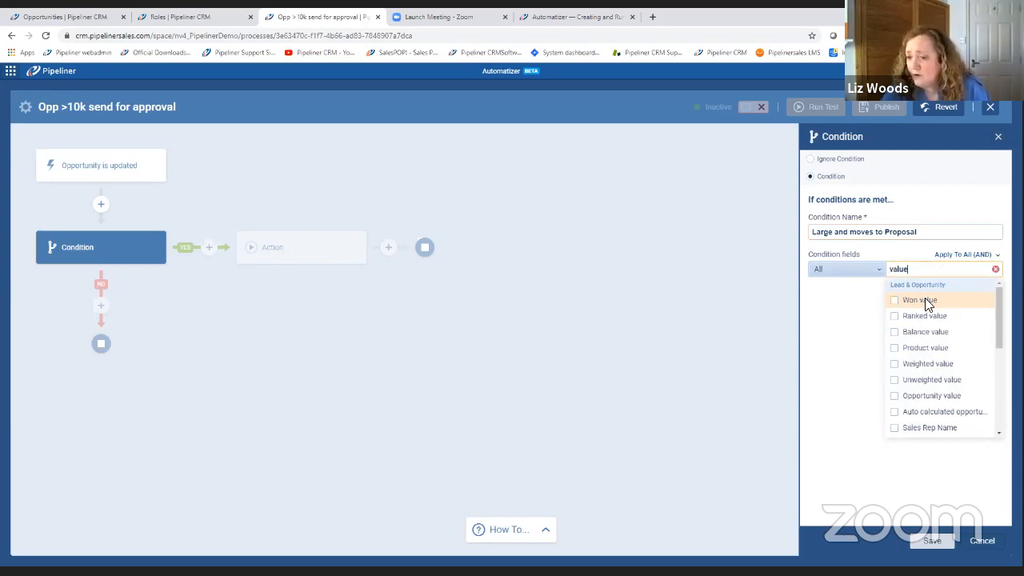
{"action": "left_click", "coordinate": [896, 396]}
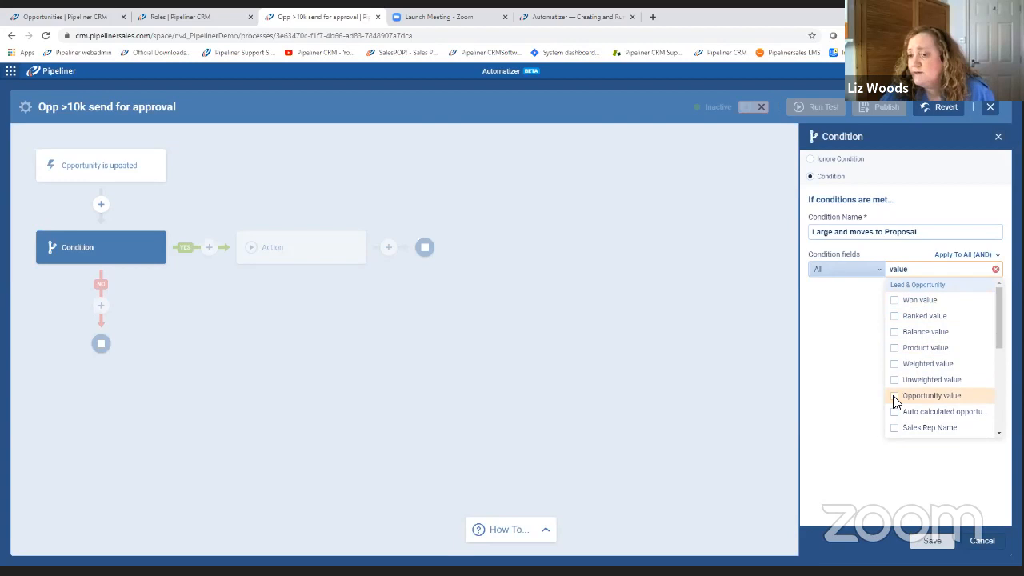
{"action": "left_click", "coordinate": [846, 389]}
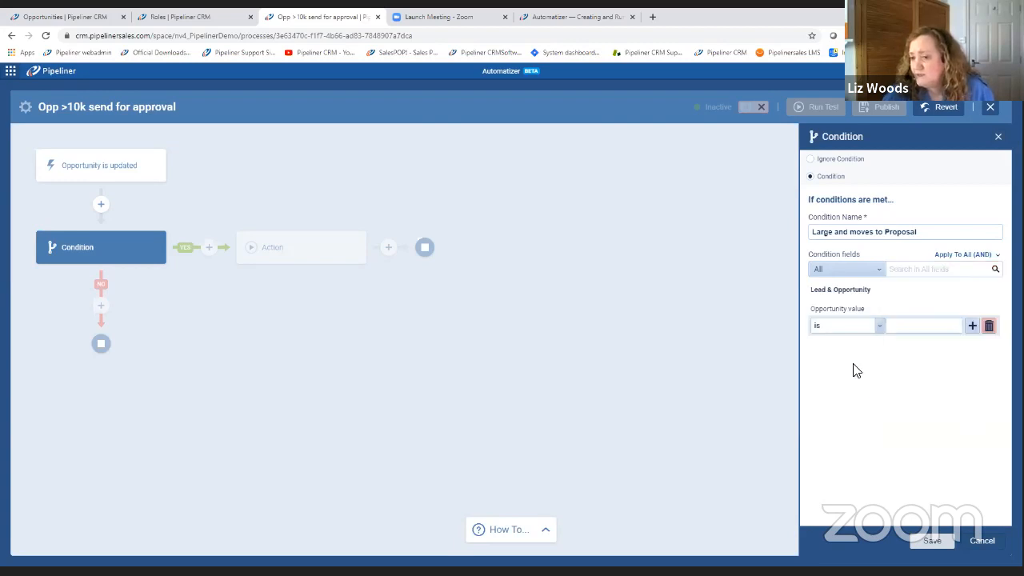
{"action": "left_click", "coordinate": [880, 328]}
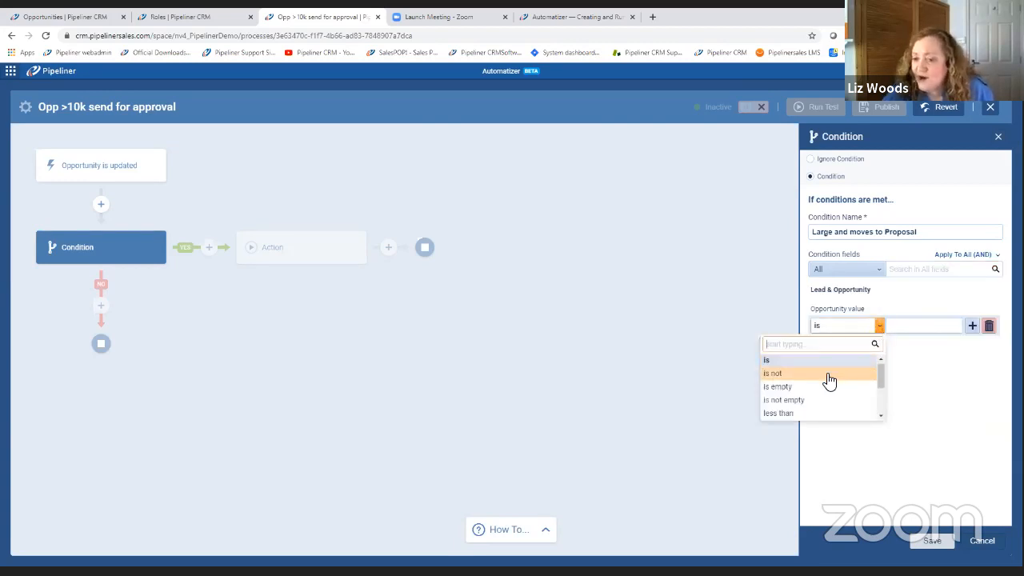
{"action": "scroll", "coordinate": [827, 382], "scroll_direction": "down", "scroll_amount": 2}
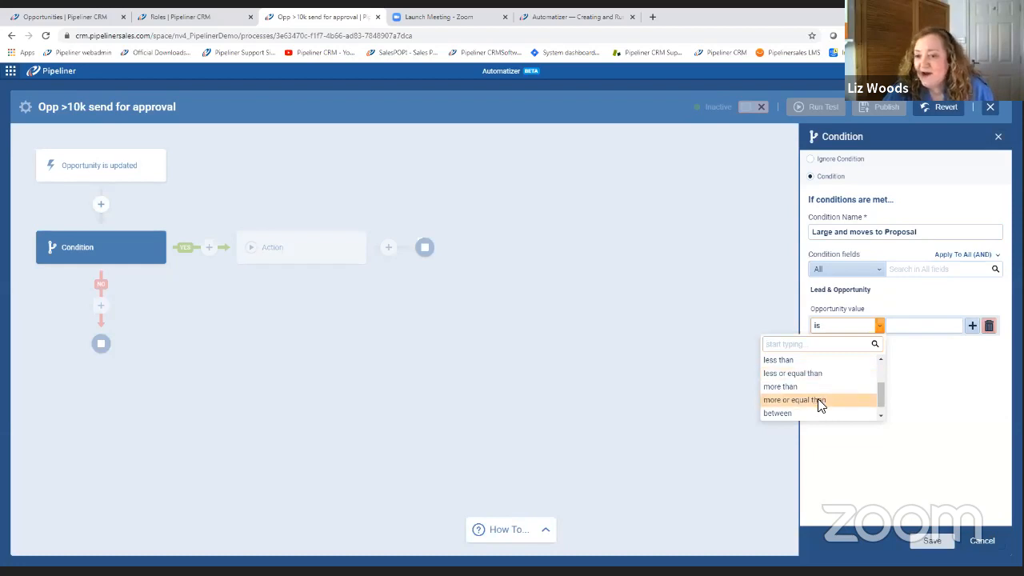
{"action": "left_click", "coordinate": [820, 401]}
{"action": "left_click", "coordinate": [914, 328]}
{"action": "type", "text": "10000"}
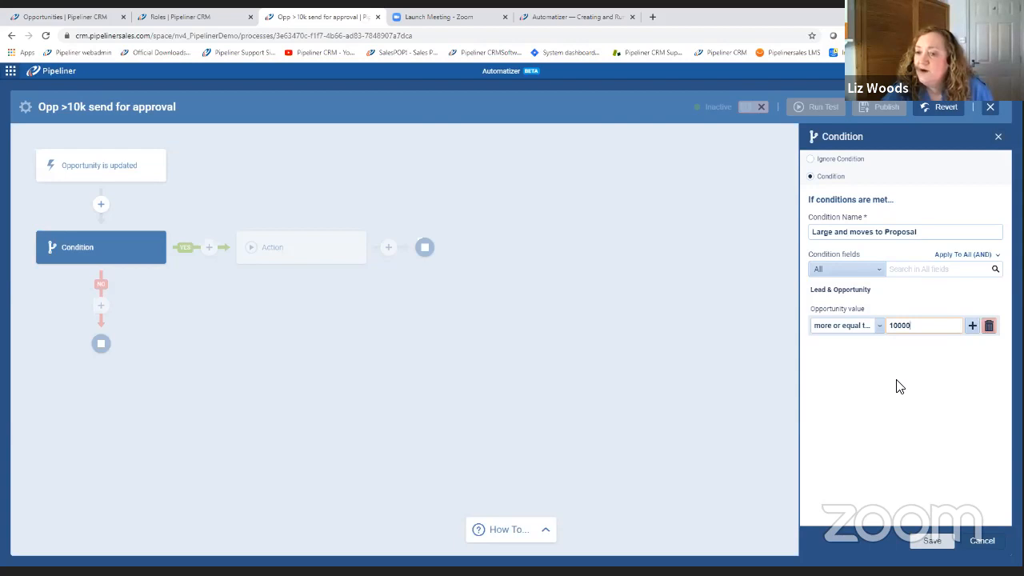
Add the Sales step field to the condition, require it to be Proposal, and save the condition.
{"action": "left_click", "coordinate": [907, 271]}
{"action": "type", "text": "ste"}
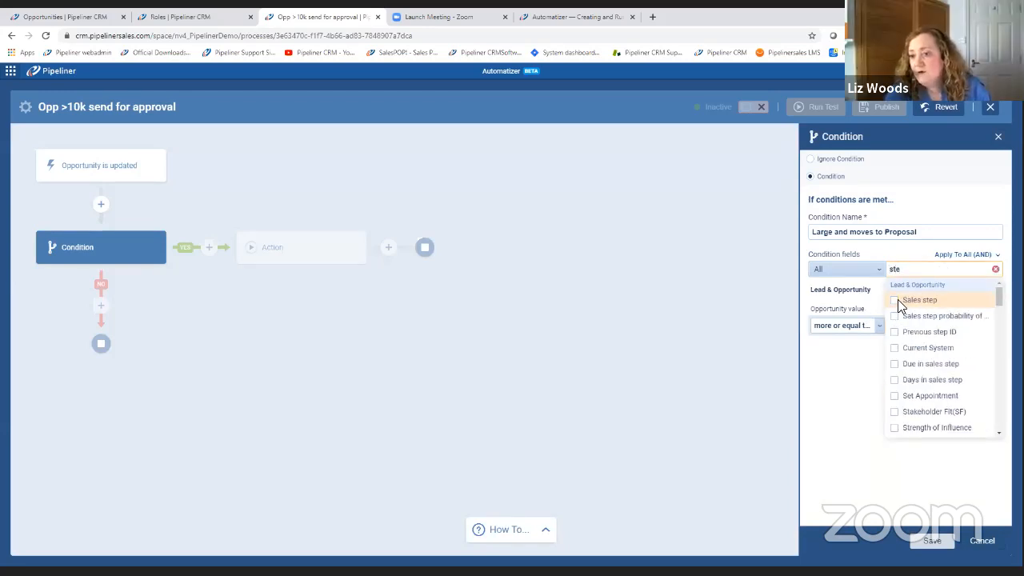
{"action": "left_click", "coordinate": [897, 302]}
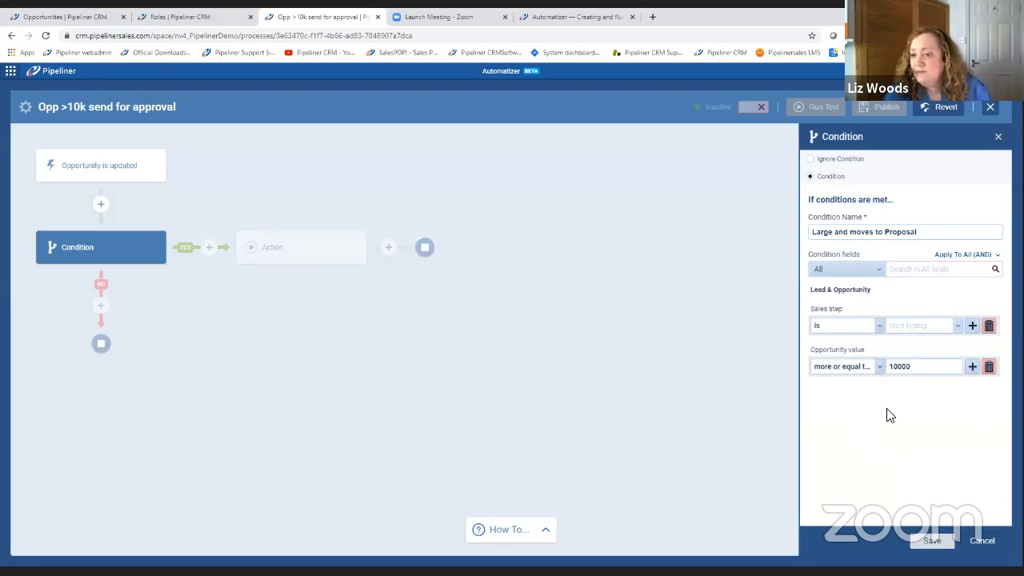
{"action": "left_click", "coordinate": [957, 326]}
{"action": "scroll", "coordinate": [956, 344], "scroll_direction": "down", "scroll_amount": 5}
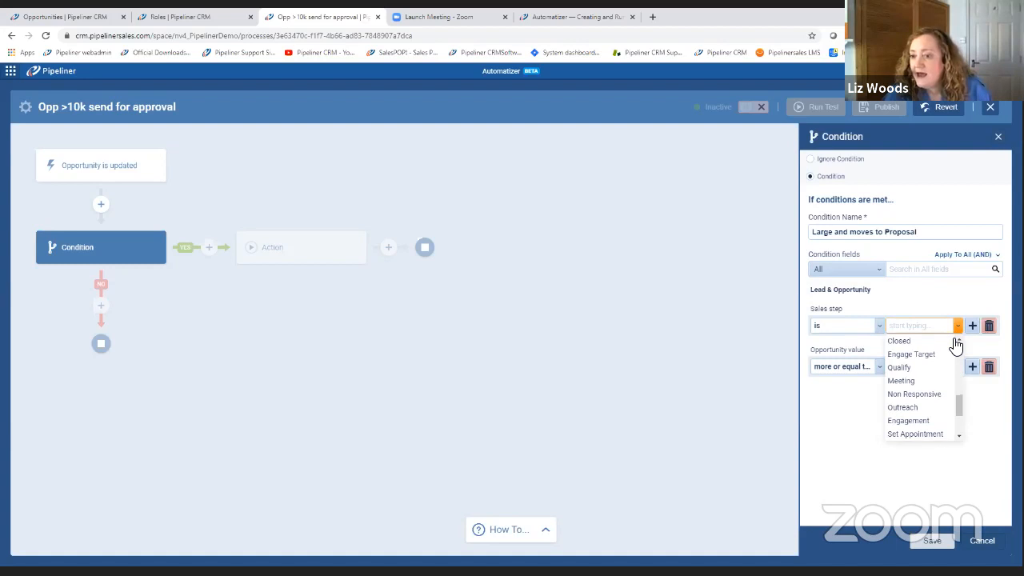
{"action": "scroll", "coordinate": [956, 344], "scroll_direction": "down", "scroll_amount": 2}
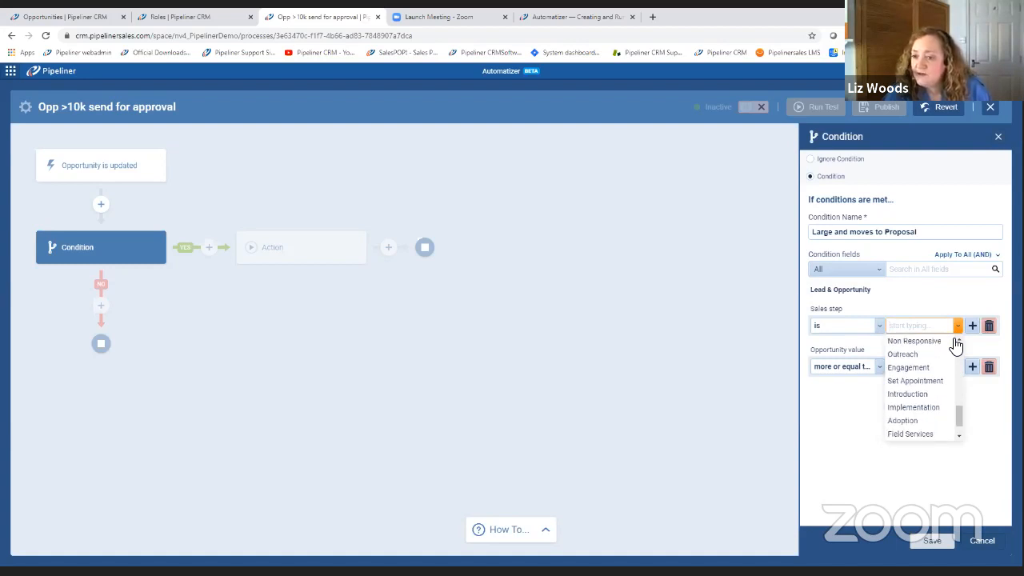
{"action": "scroll", "coordinate": [956, 344], "scroll_direction": "down", "scroll_amount": 1}
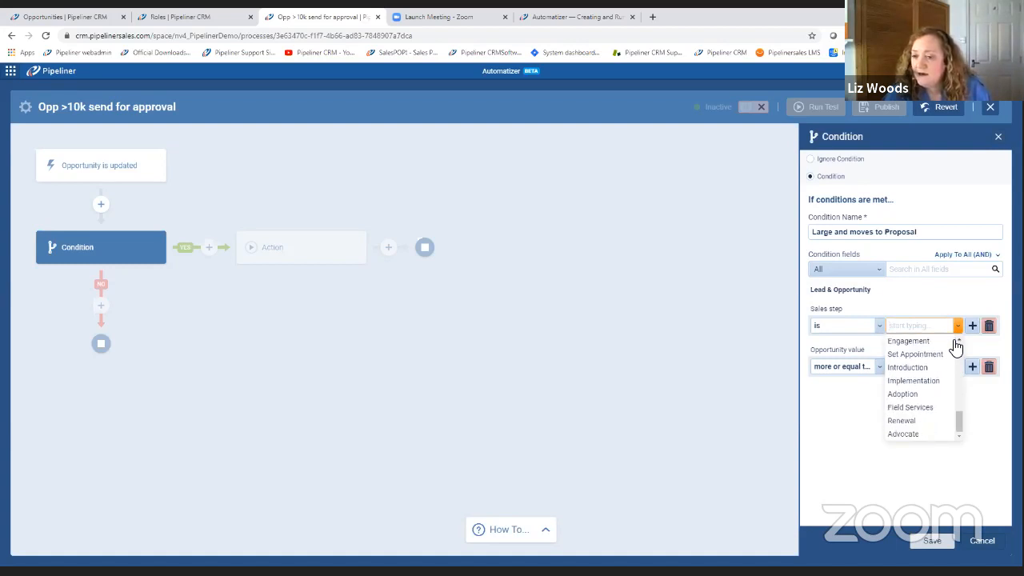
{"action": "type", "text": "pr"}
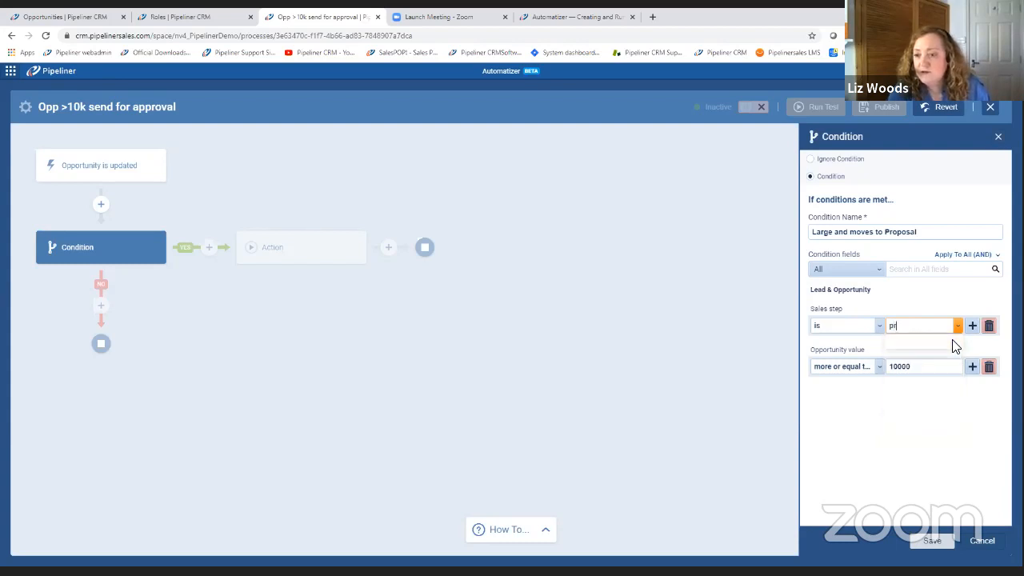
{"action": "left_click", "coordinate": [924, 344]}
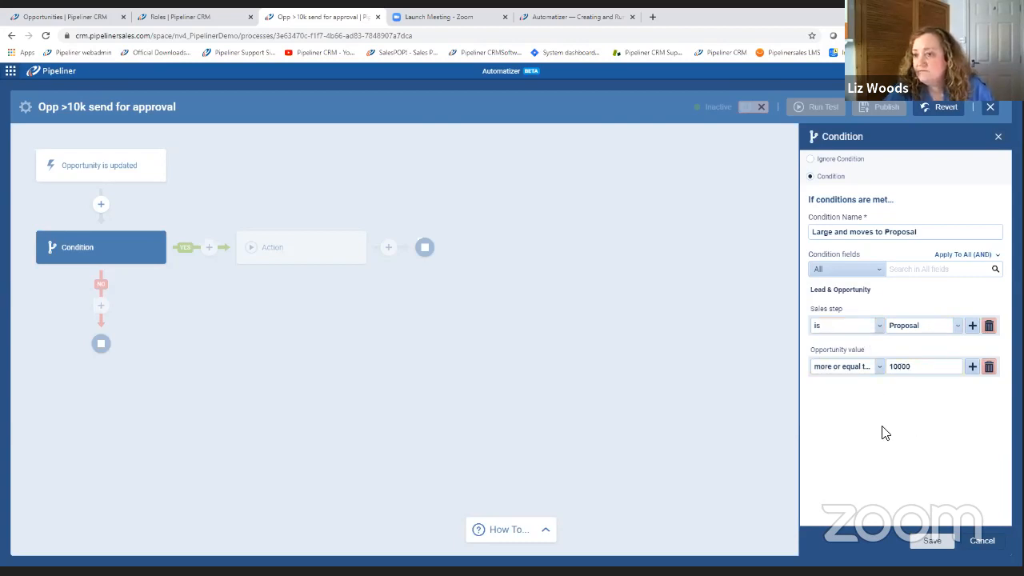
{"action": "left_click", "coordinate": [933, 542]}
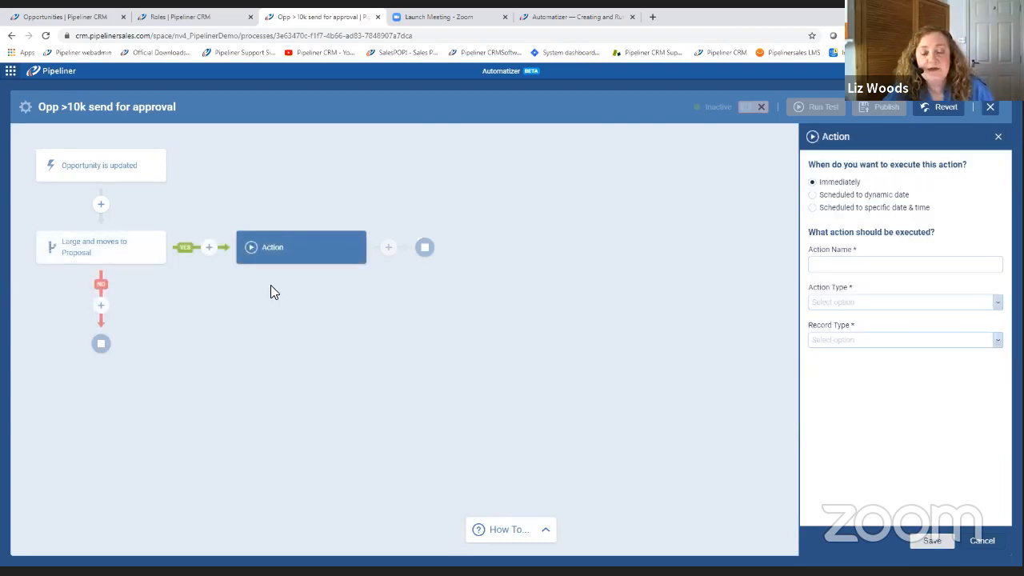
Add a condition on the NO branch of "Large and moves to Proposal" and name it "Small".
{"action": "left_click", "coordinate": [102, 312]}
{"action": "left_click", "coordinate": [130, 328]}
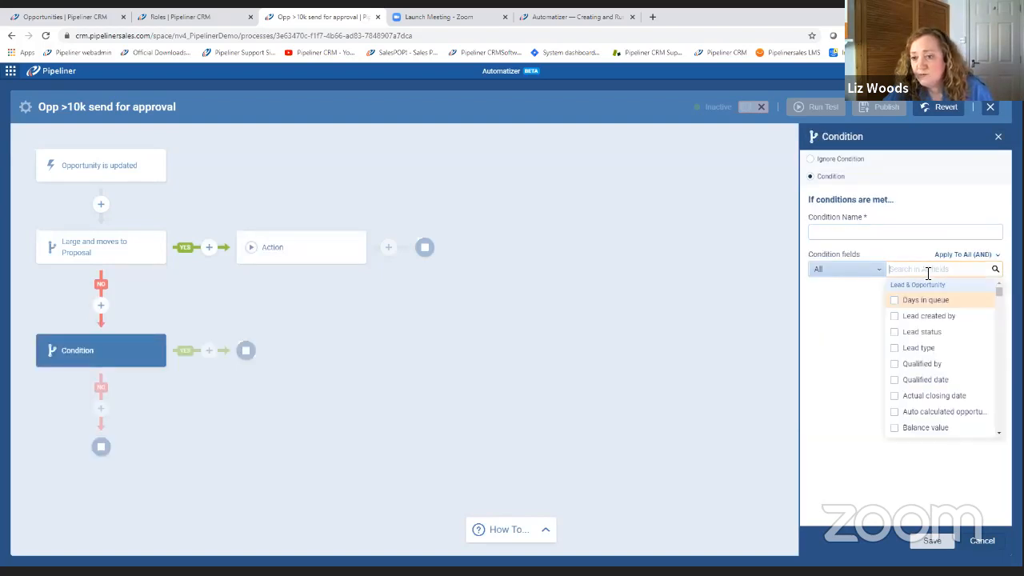
{"action": "left_click", "coordinate": [857, 231]}
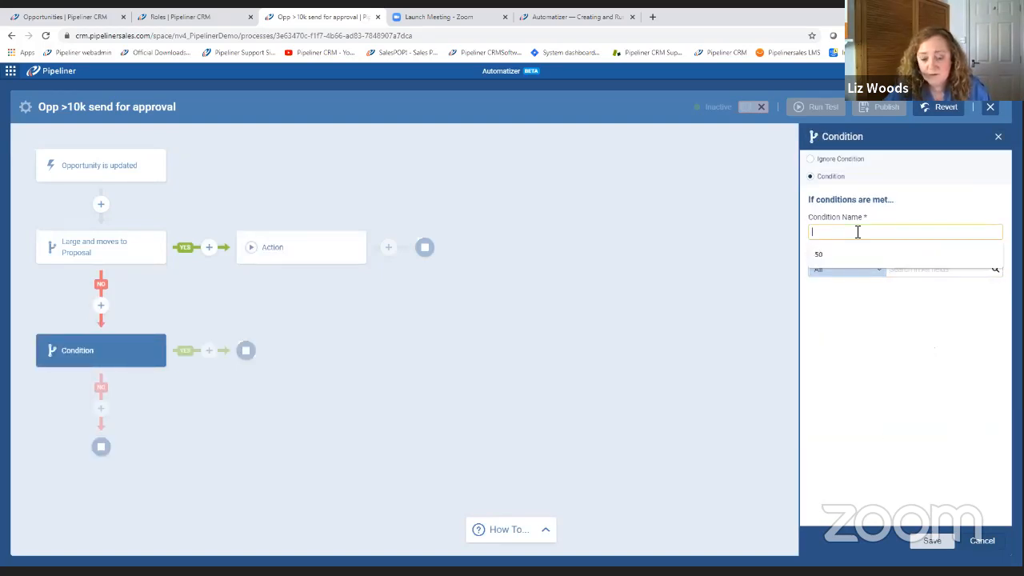
{"action": "type", "text": "sam"}
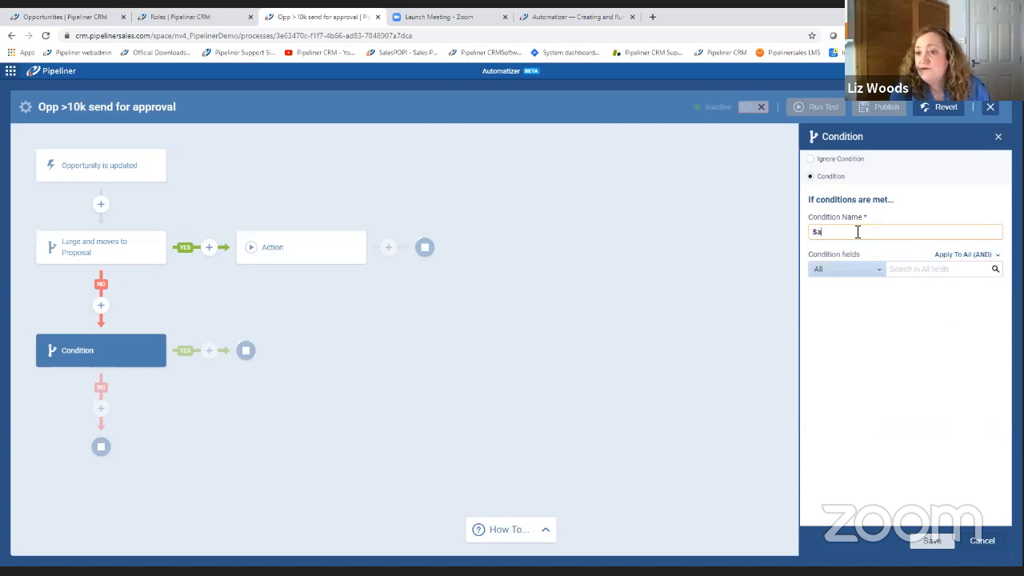
Add the Opportunity value field to the "Small" condition, require it to be less than 10000, and save the condition.
{"action": "left_click", "coordinate": [901, 269]}
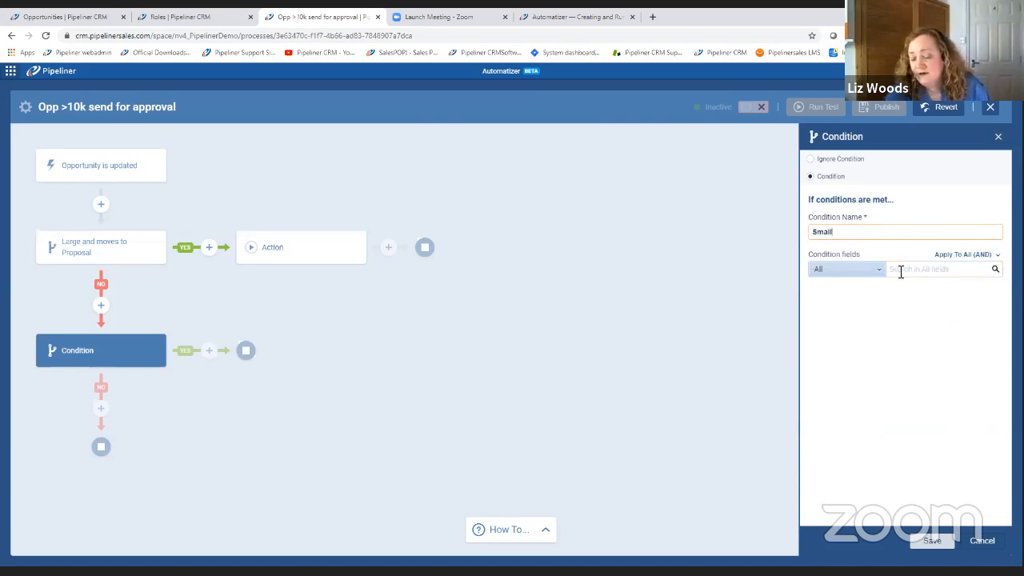
{"action": "type", "text": "value"}
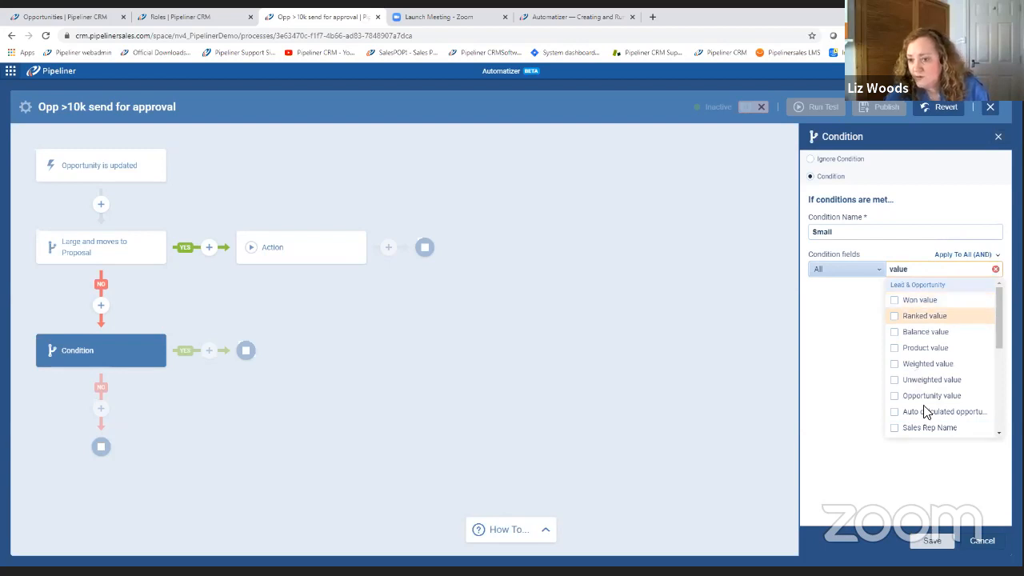
{"action": "left_click", "coordinate": [894, 397]}
{"action": "left_click", "coordinate": [851, 354]}
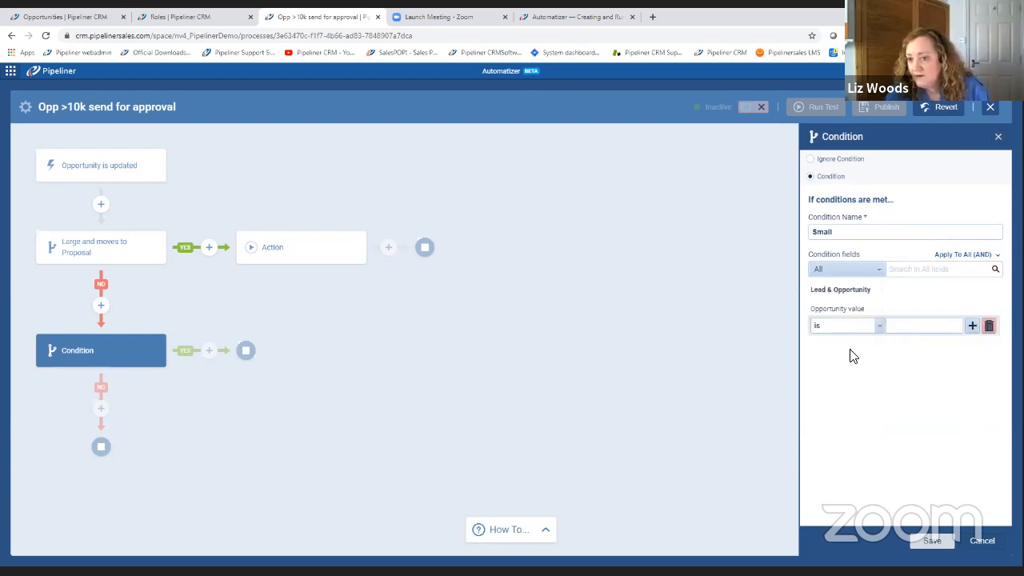
{"action": "left_click", "coordinate": [880, 325]}
{"action": "left_click", "coordinate": [823, 413]}
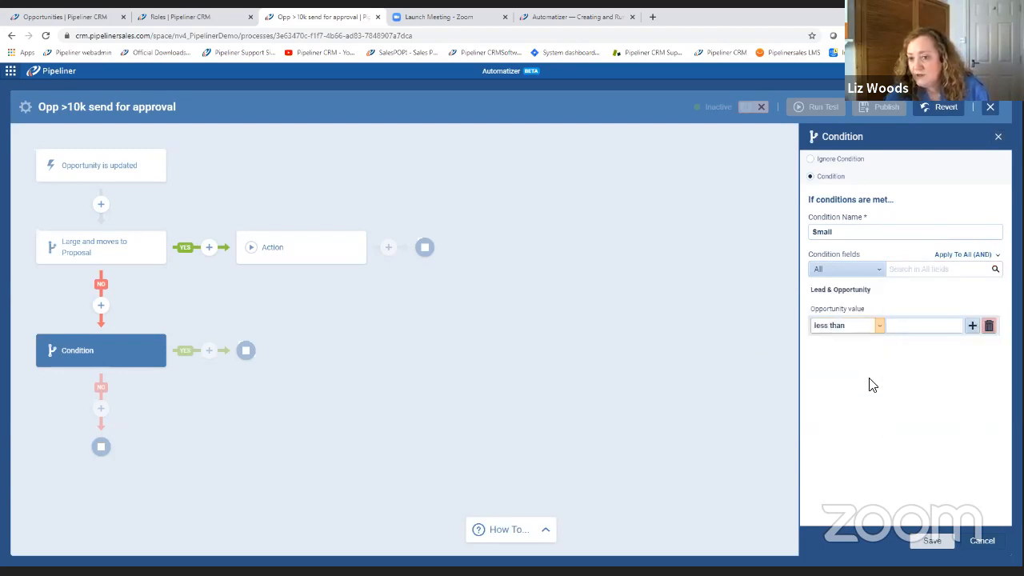
{"action": "left_click", "coordinate": [902, 328]}
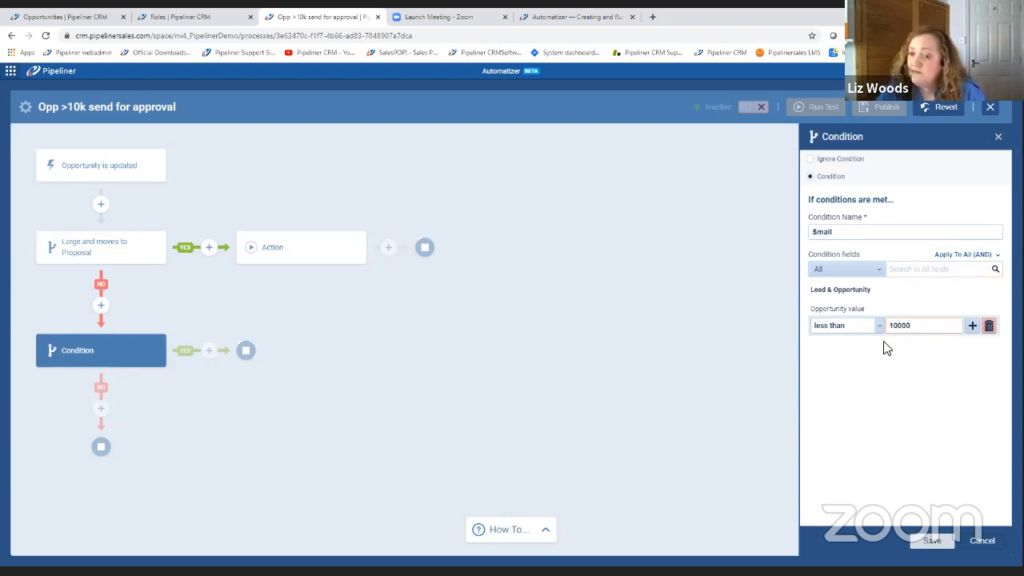
{"action": "left_click", "coordinate": [950, 541]}
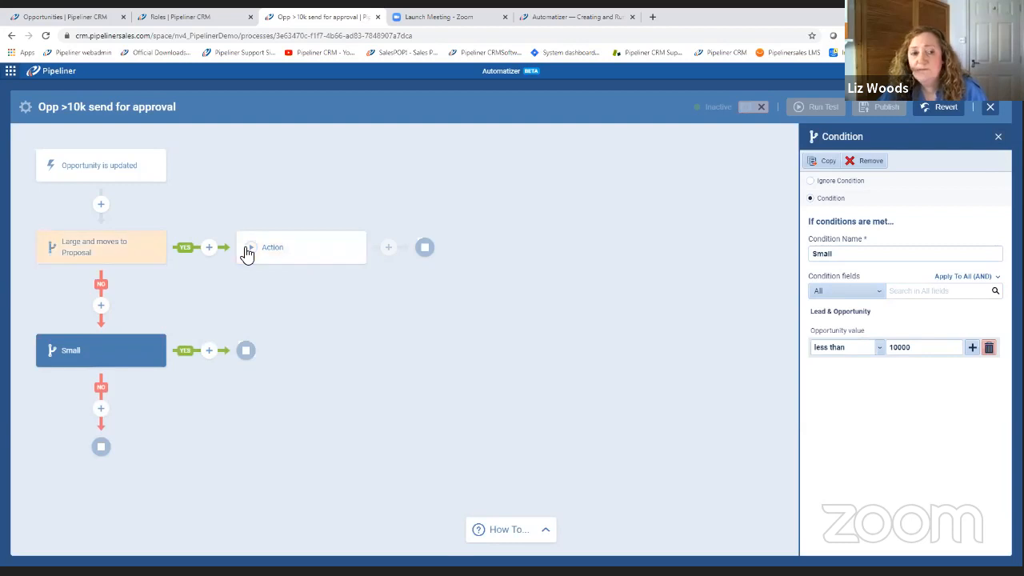
Name the action on the YES branch of the large-deal condition "Email sales manager" and set its type to Send Email.
{"action": "left_click", "coordinate": [308, 253]}
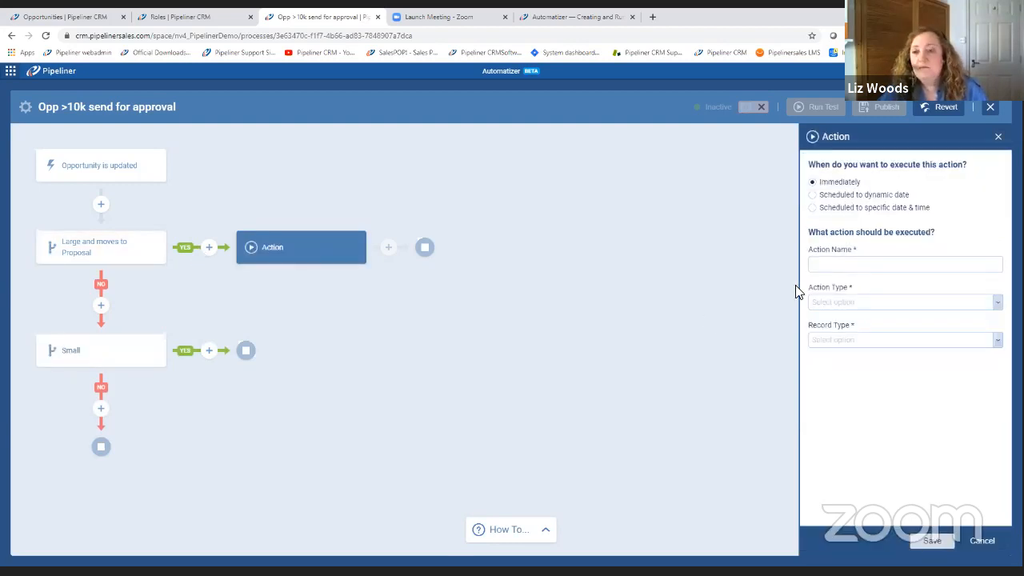
{"action": "left_click", "coordinate": [843, 266]}
{"action": "left_click", "coordinate": [845, 264]}
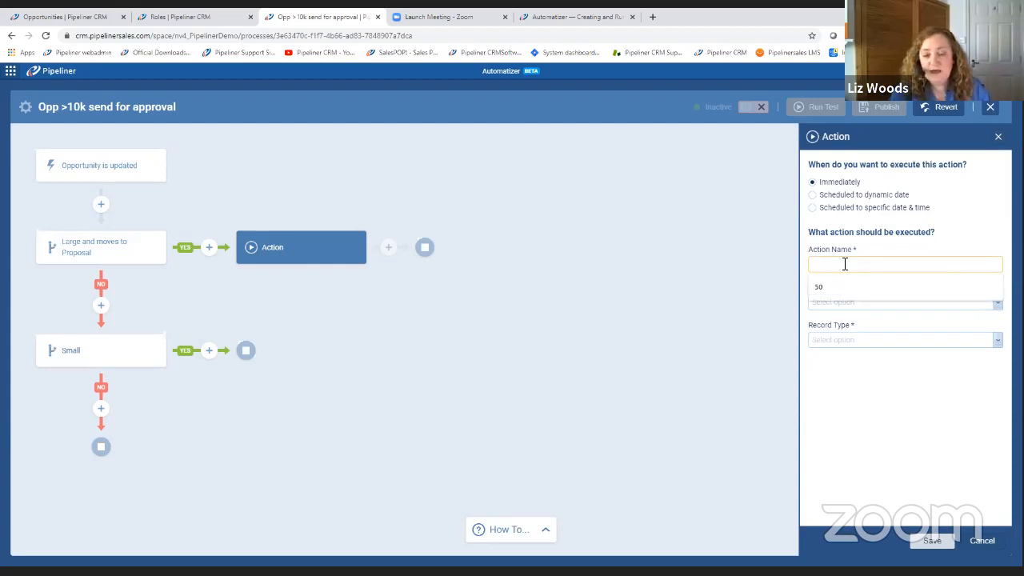
{"action": "type", "text": "Email sales mang"}
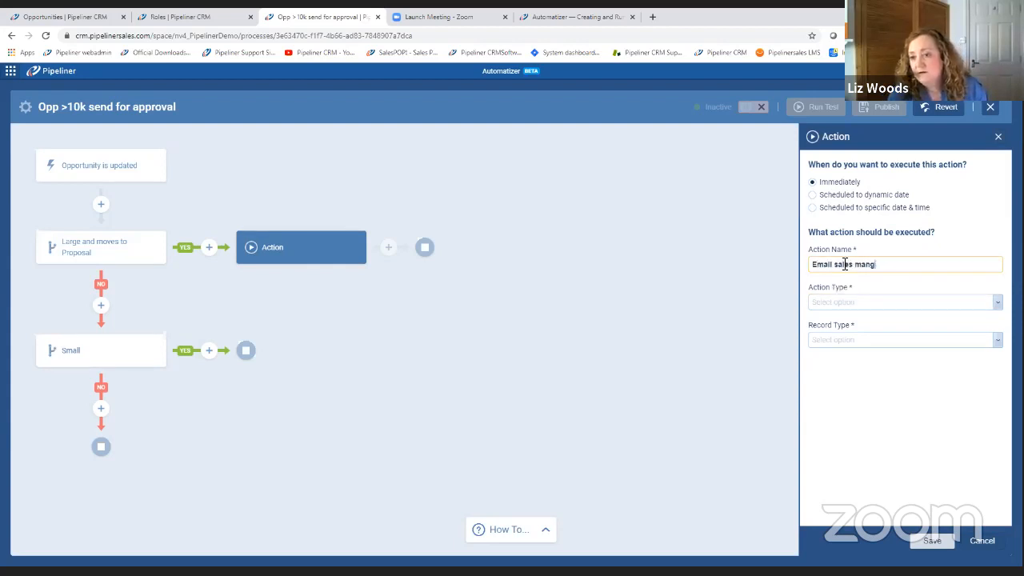
{"action": "key", "text": "BackSpace"}
{"action": "type", "text": "agh"}
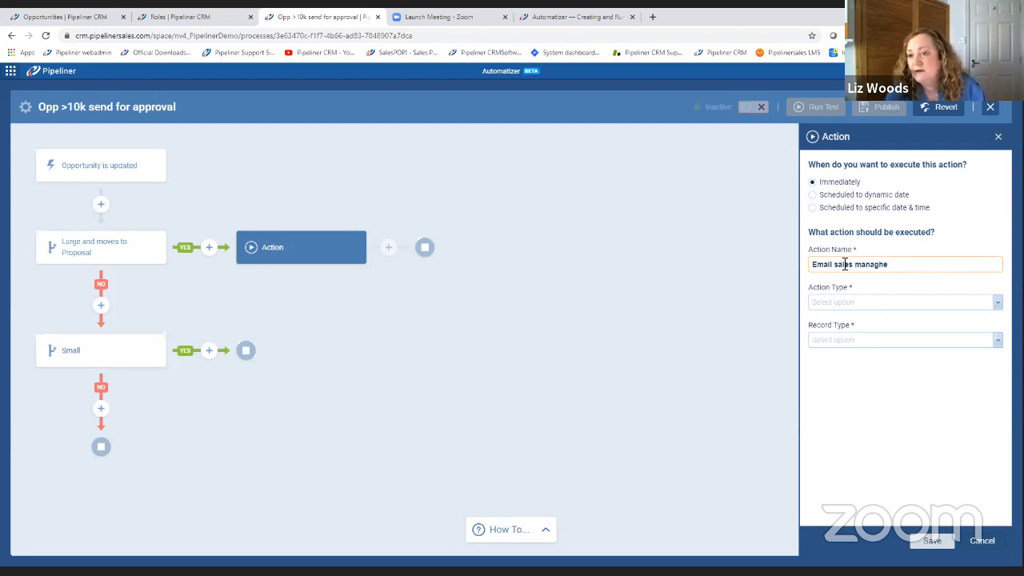
{"action": "type", "text": "e"}
{"action": "key", "text": "BackSpace"}
{"action": "key", "text": "BackSpace"}
{"action": "type", "text": "e"}
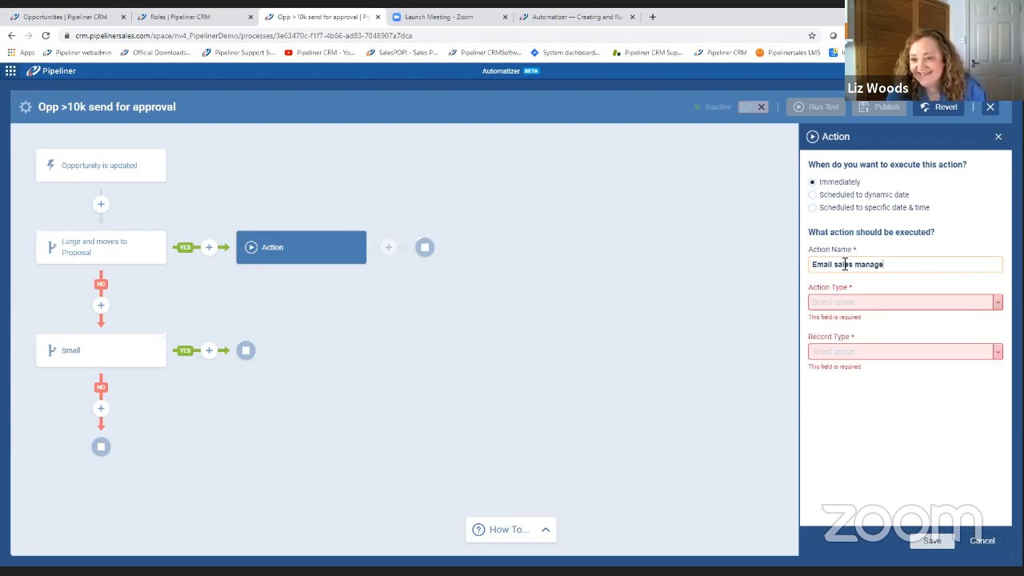
{"action": "left_click", "coordinate": [857, 304]}
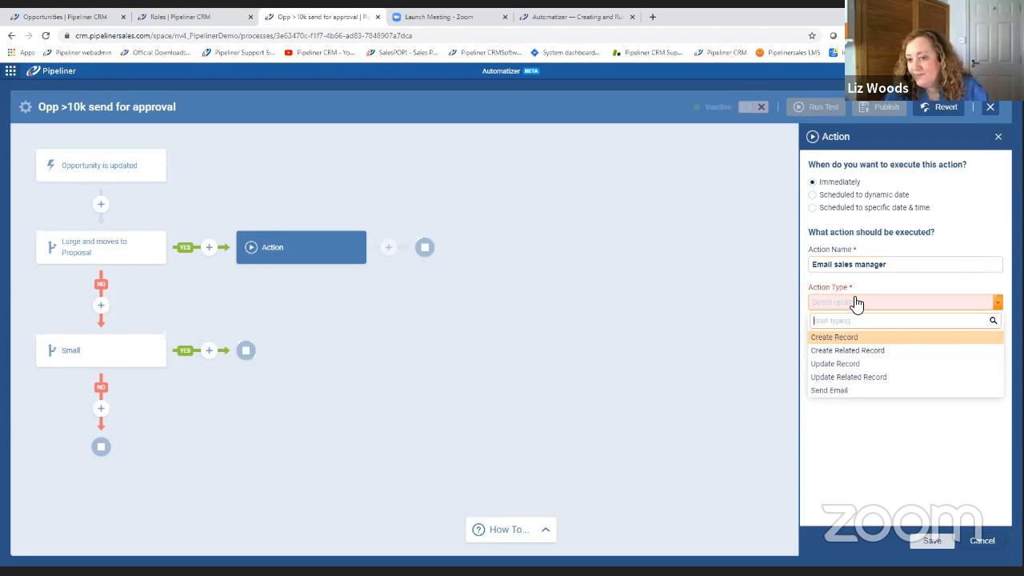
{"action": "left_click", "coordinate": [861, 392]}
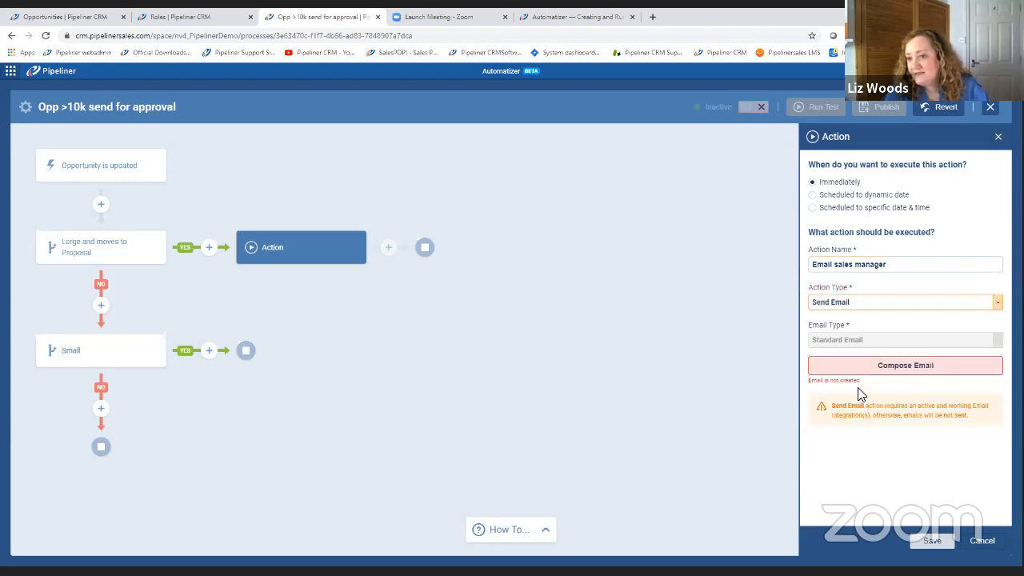
Compose the action's email, addressing it to the sales manager's user entry with the subject "Large deal for approval".
{"action": "left_click", "coordinate": [913, 368]}
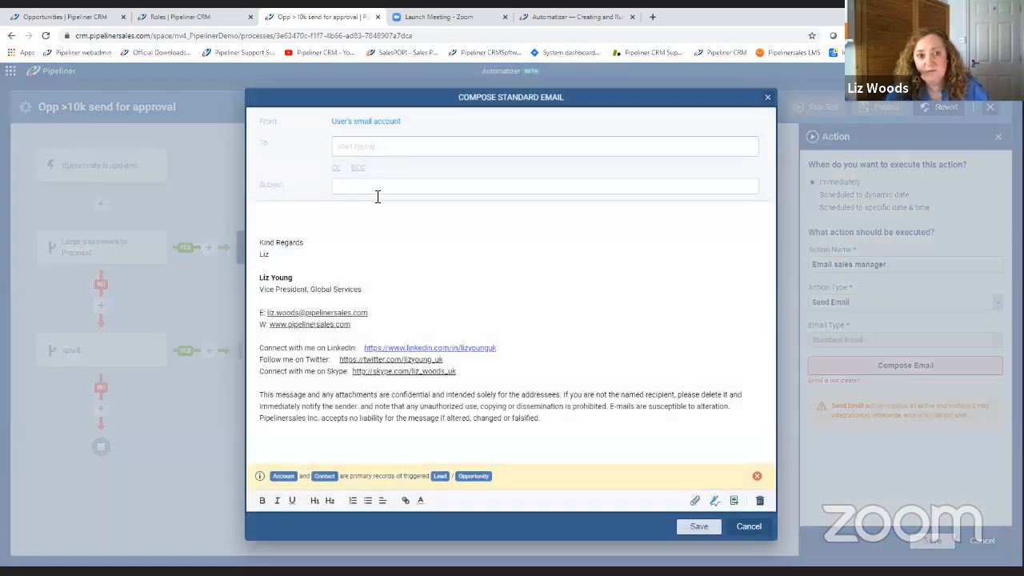
{"action": "left_click", "coordinate": [353, 148]}
{"action": "type", "text": "jo"}
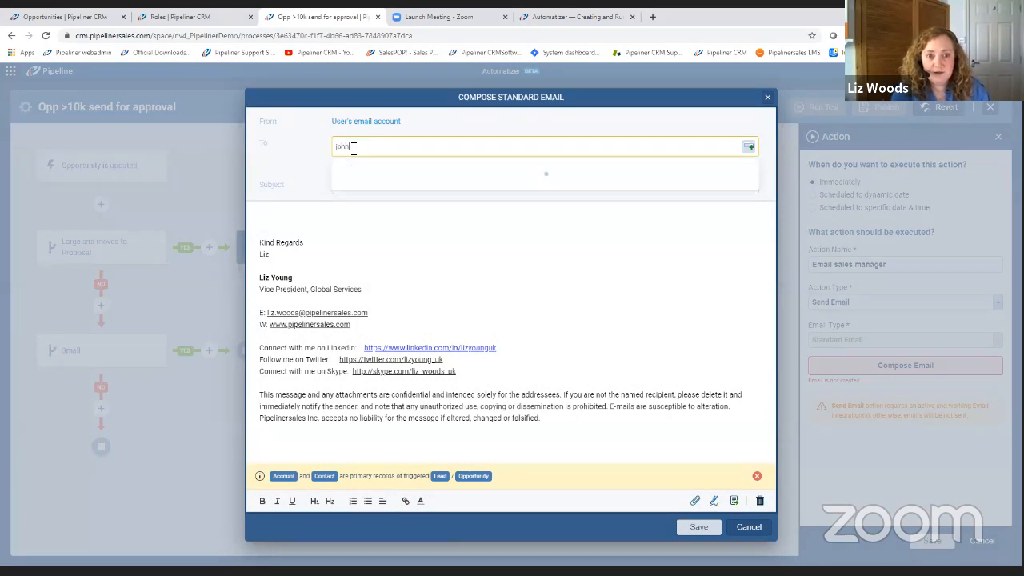
{"action": "type", "text": "hn"}
{"action": "type", "text": " do"}
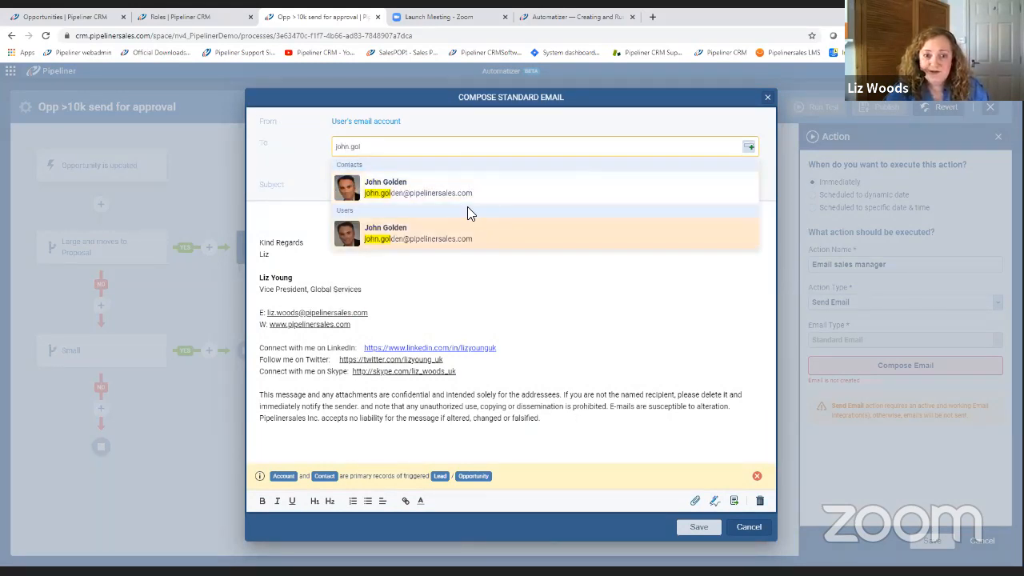
{"action": "left_click", "coordinate": [436, 236]}
{"action": "left_click", "coordinate": [384, 187]}
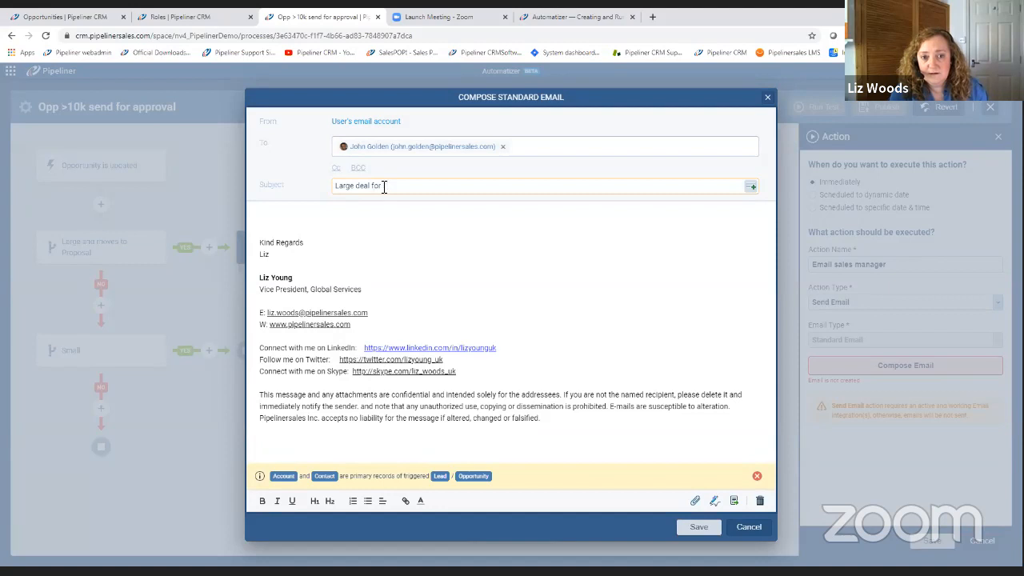
{"action": "type", "text": "Large deal for appro"}
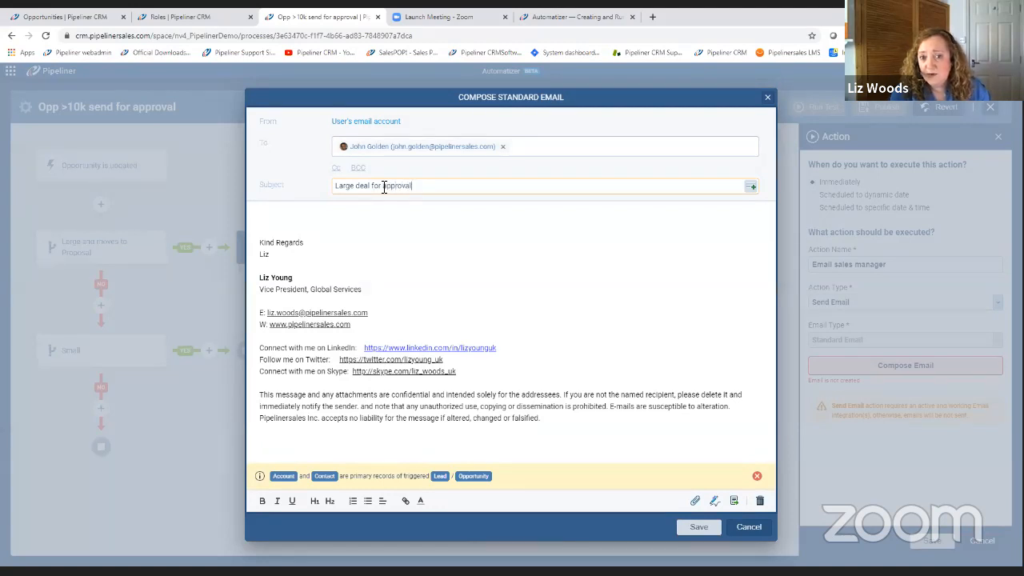
{"action": "type", "text": "val"}
Insert the triggered opportunity's Opportunity name and Opportunity value fields on the first line of the email body.
{"action": "left_click", "coordinate": [277, 210]}
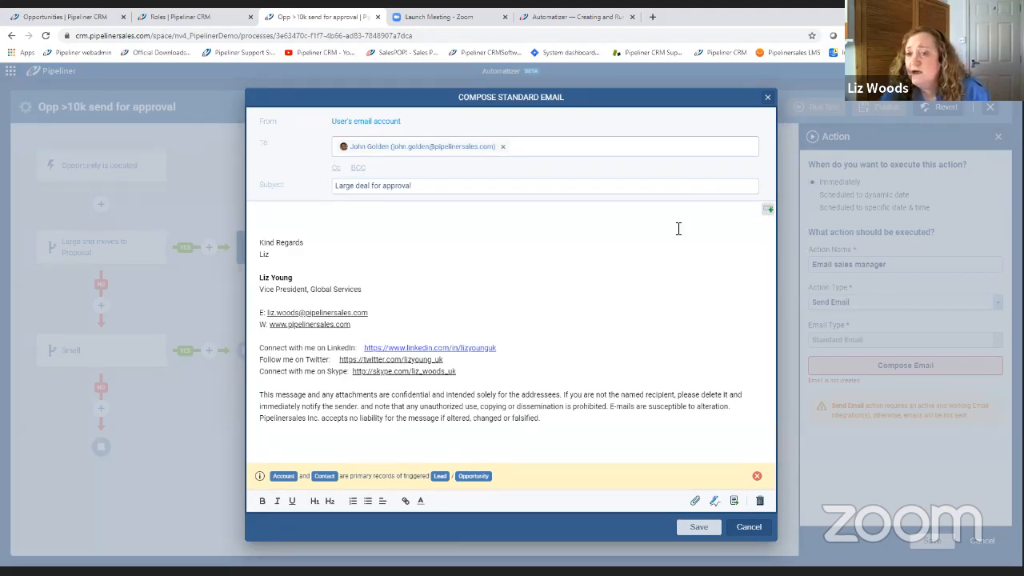
{"action": "left_click", "coordinate": [767, 211]}
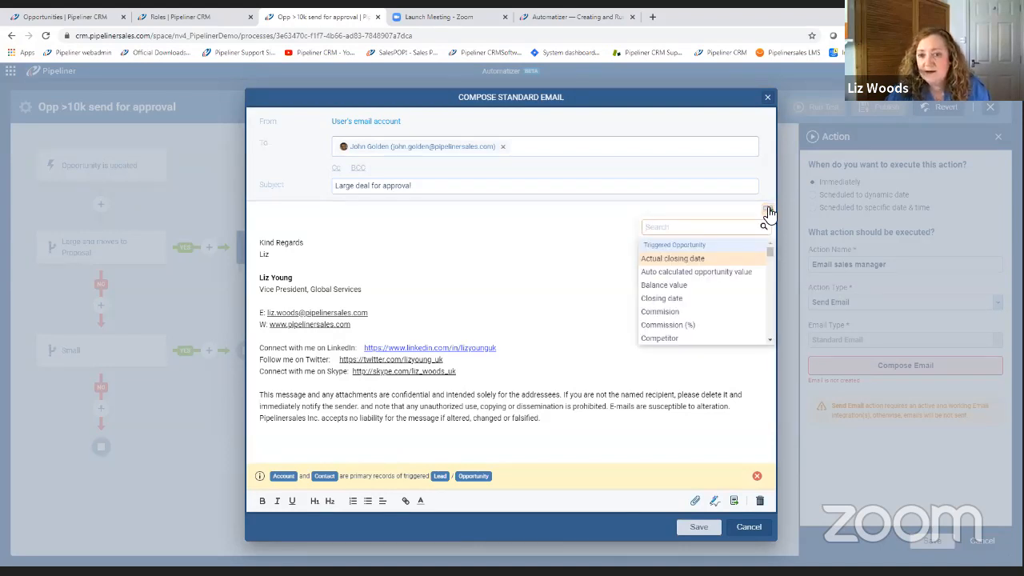
{"action": "type", "text": "na"}
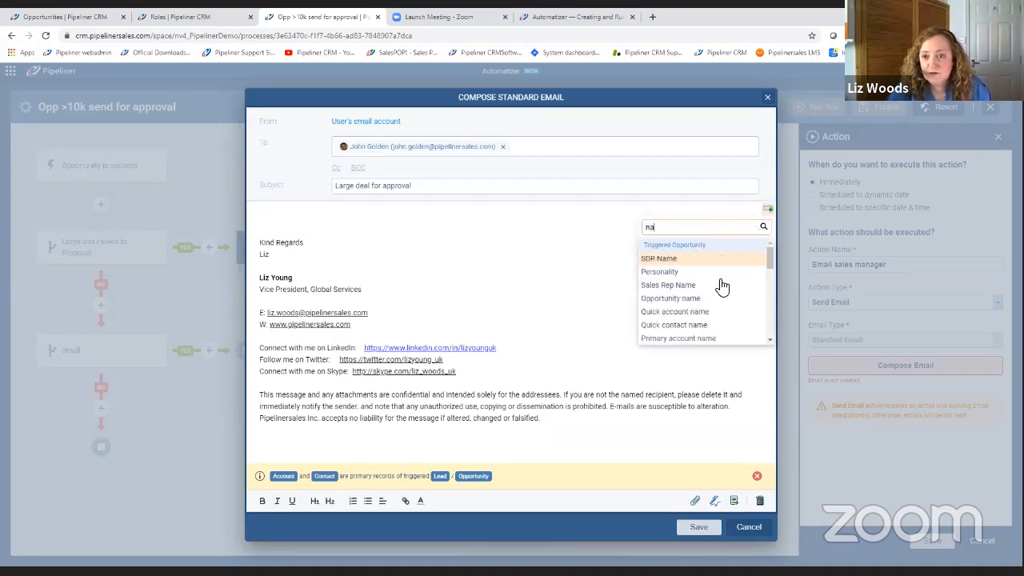
{"action": "left_click", "coordinate": [697, 299]}
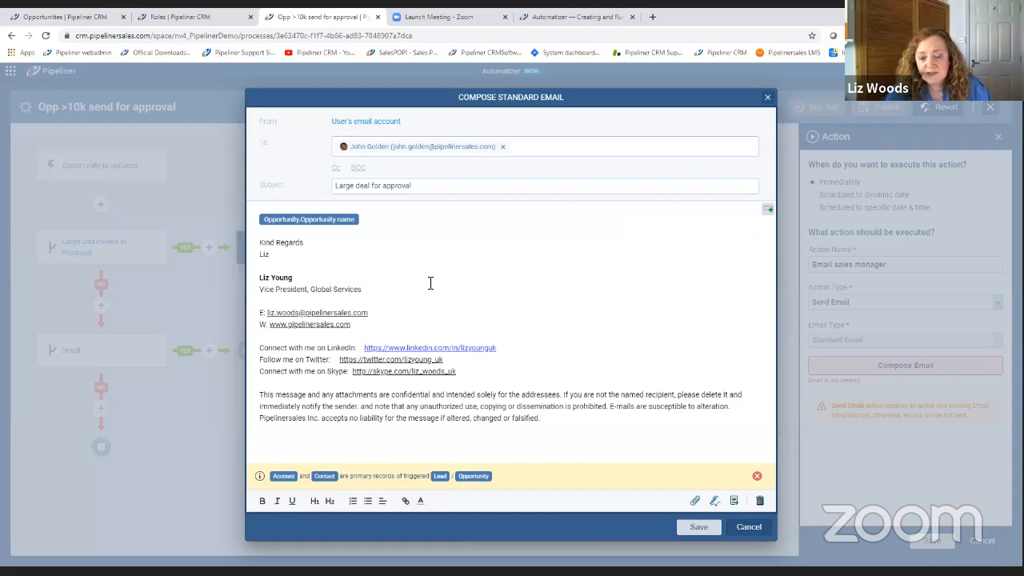
{"action": "key", "text": "Return"}
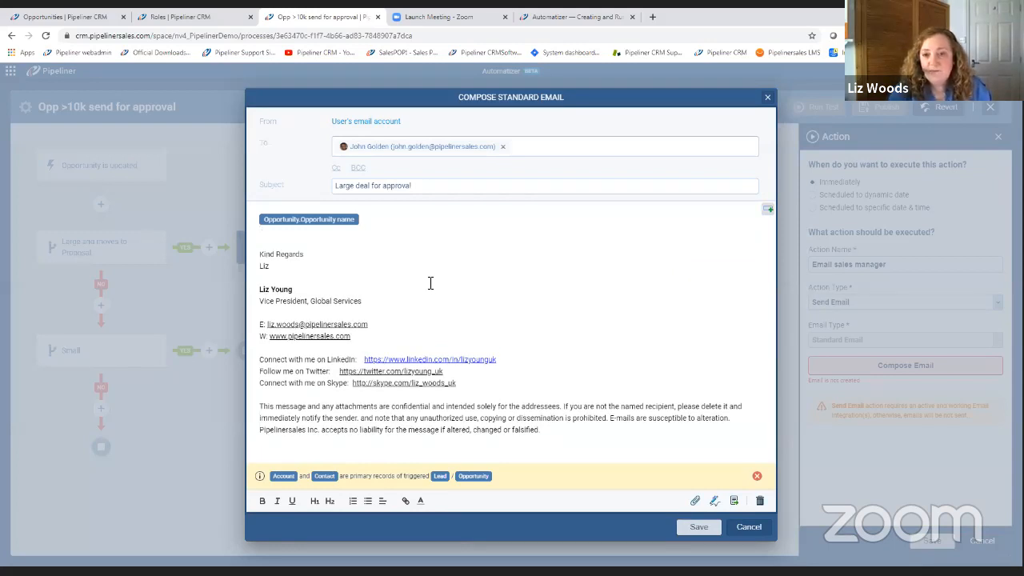
{"action": "left_click", "coordinate": [768, 209]}
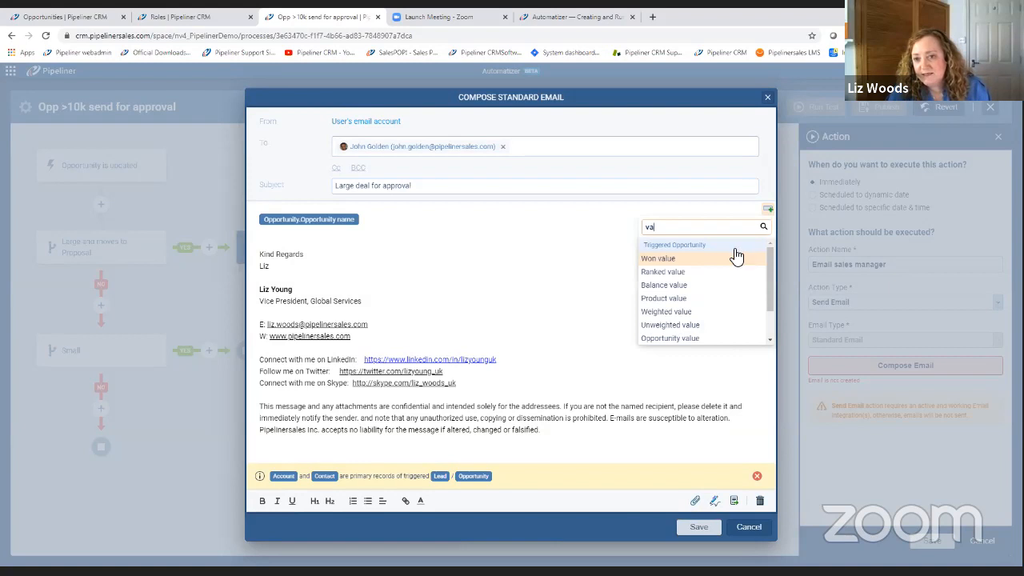
{"action": "left_click", "coordinate": [687, 339]}
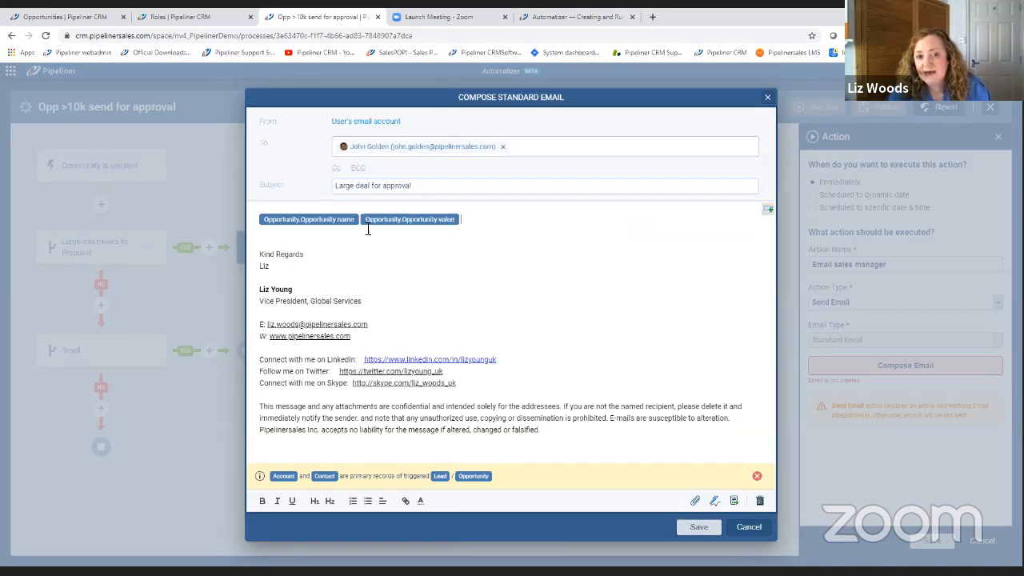
Add "for" between the two opportunity fields in the email body and "needs approval." after them.
{"action": "type", "text": "for"}
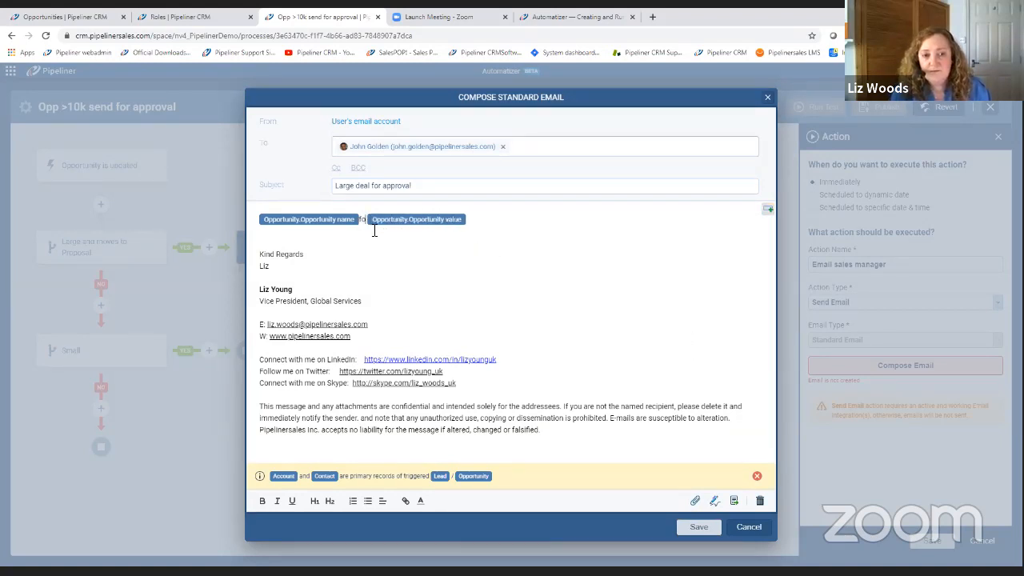
{"action": "key", "text": "BackSpace"}
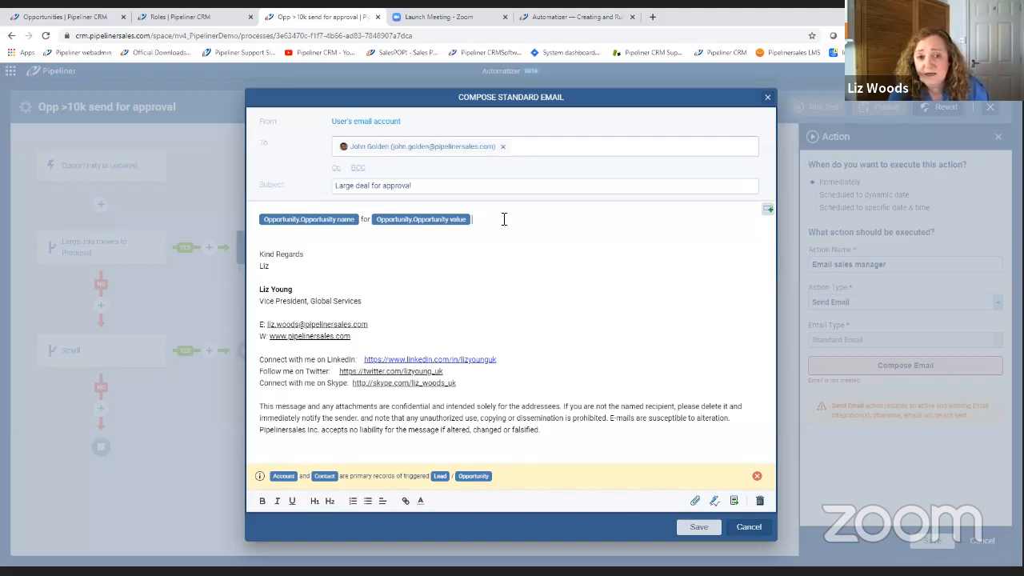
{"action": "type", "text": "eed"}
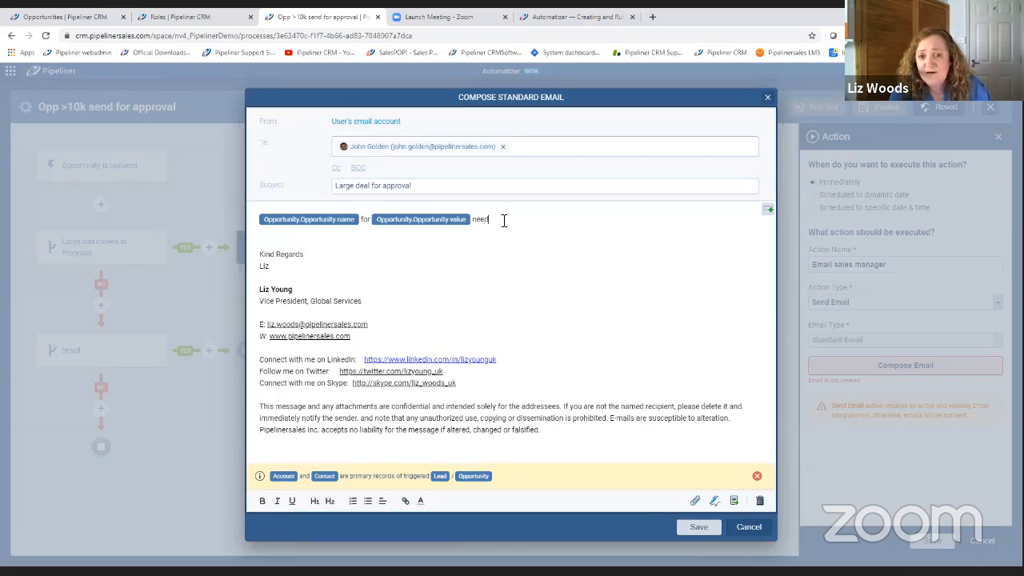
{"action": "type", "text": "s approval."}
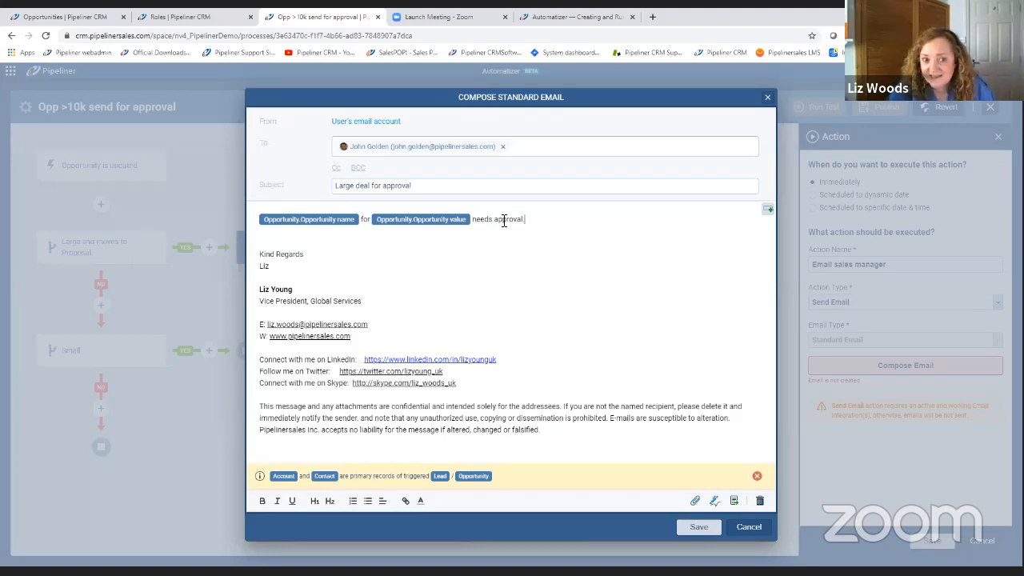
Remove the extra blank line above the email signature and save both the email and the action.
{"action": "left_click", "coordinate": [295, 238]}
{"action": "key", "text": "Delete"}
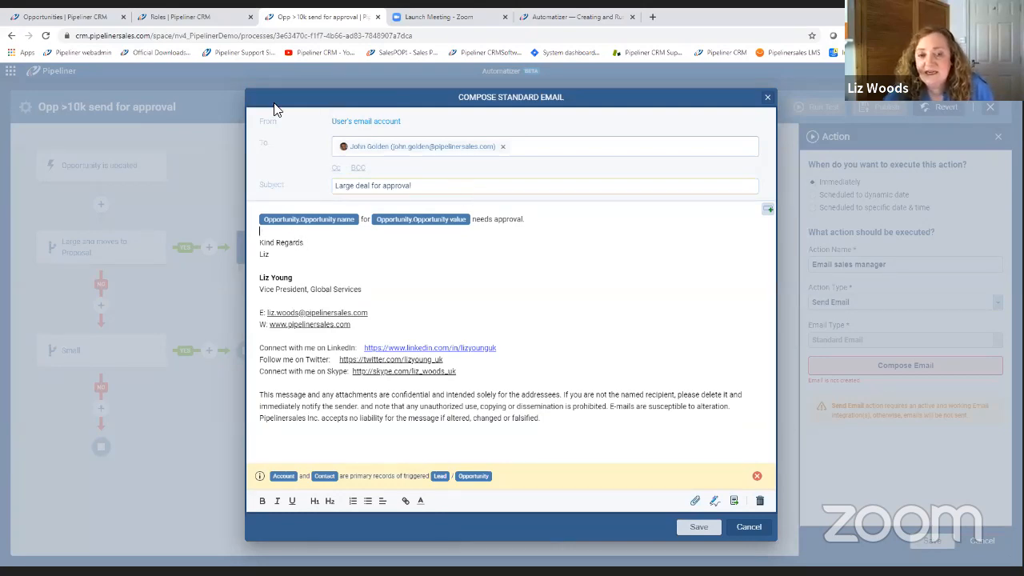
{"action": "left_click", "coordinate": [699, 528]}
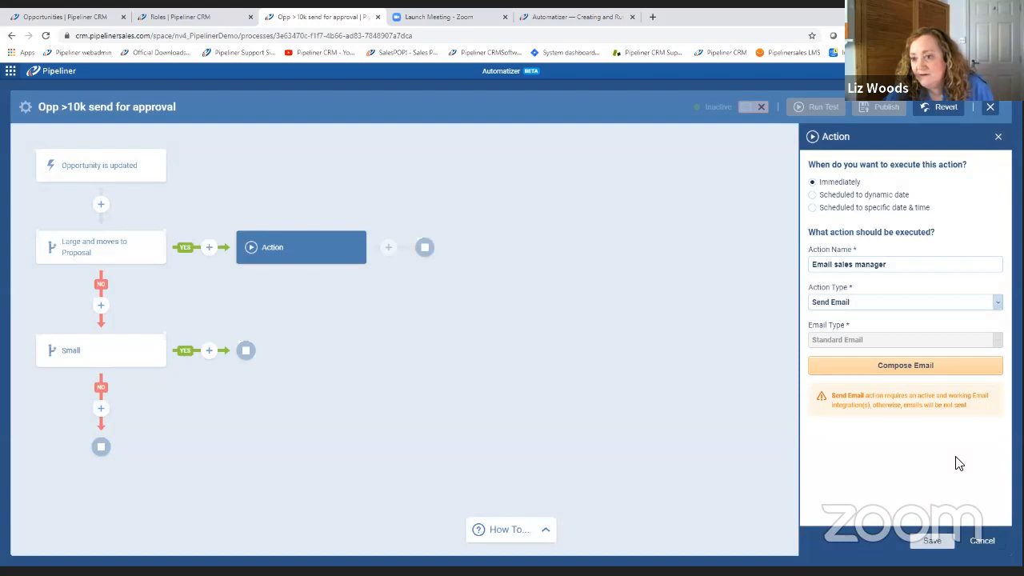
{"action": "left_click", "coordinate": [932, 541]}
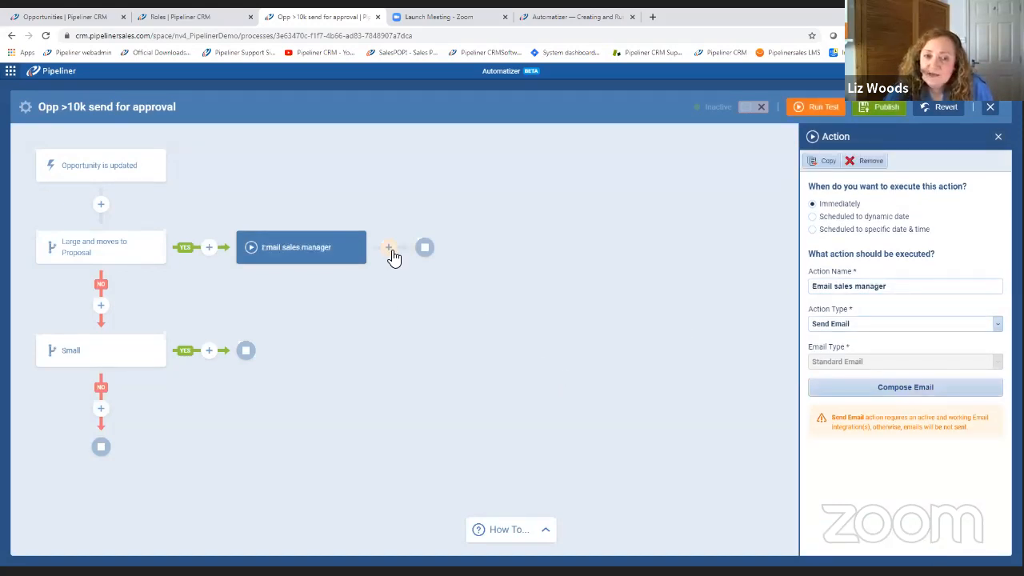
Add an immediate action after the Email sales manager action and name it "Schedule Task".
{"action": "left_click", "coordinate": [390, 251]}
{"action": "left_click", "coordinate": [459, 276]}
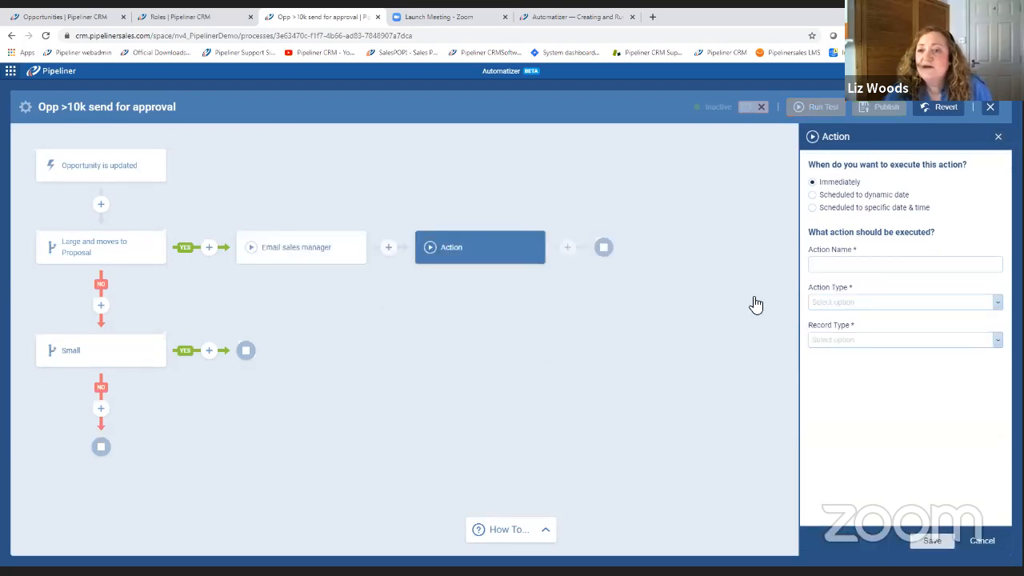
{"action": "left_click", "coordinate": [870, 269]}
{"action": "type", "text": "S"}
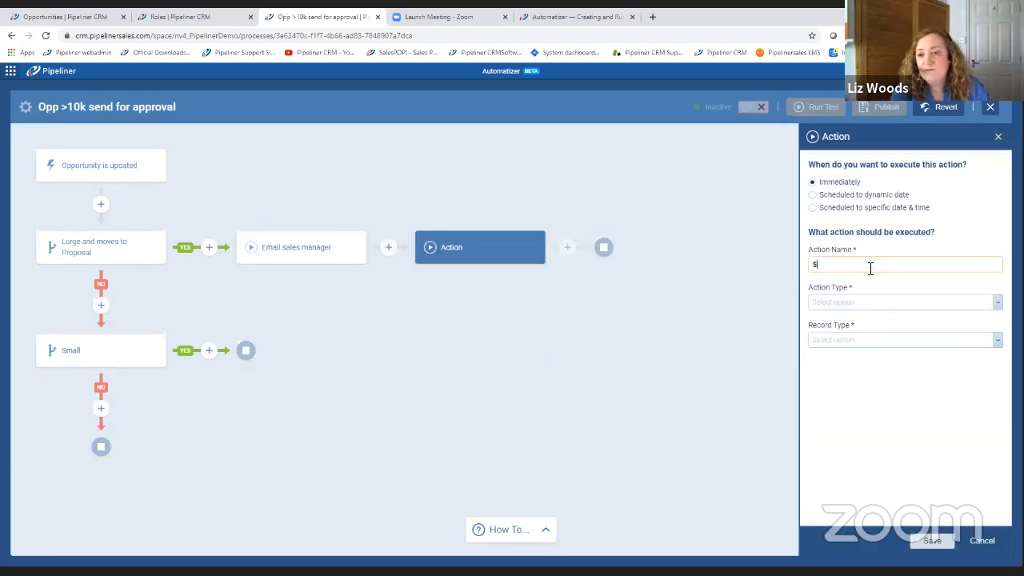
{"action": "type", "text": "chedule Tak"}
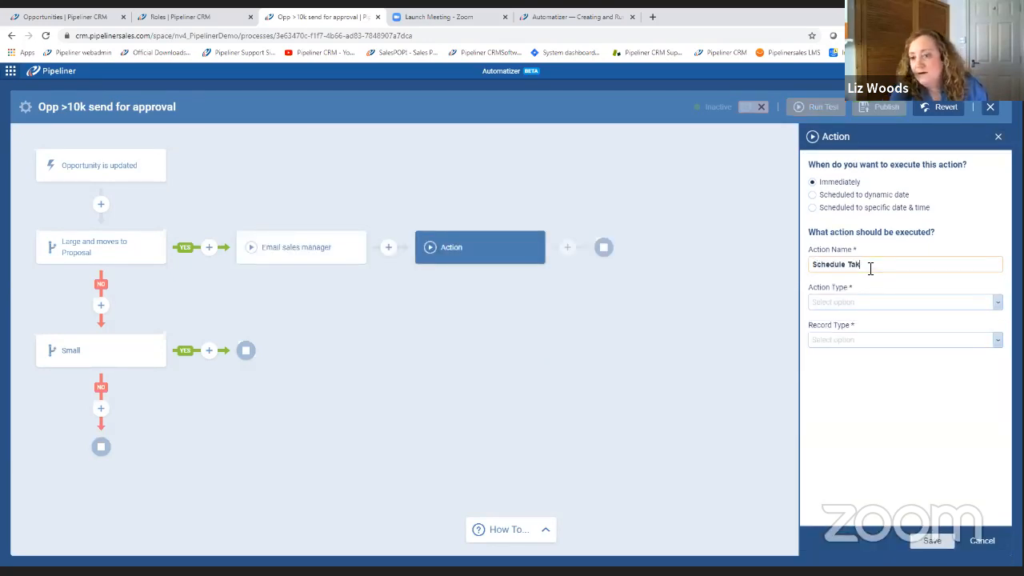
{"action": "key", "text": "BackSpace"}
{"action": "type", "text": "sk"}
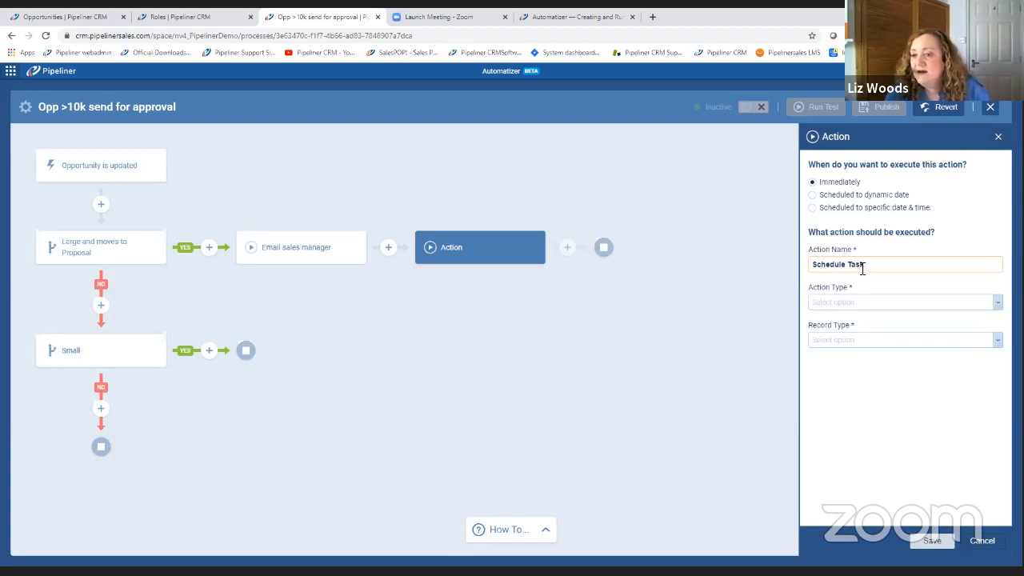
Set the Schedule Task action's type to Create Related Record and its record type to Task.
{"action": "left_click", "coordinate": [870, 307]}
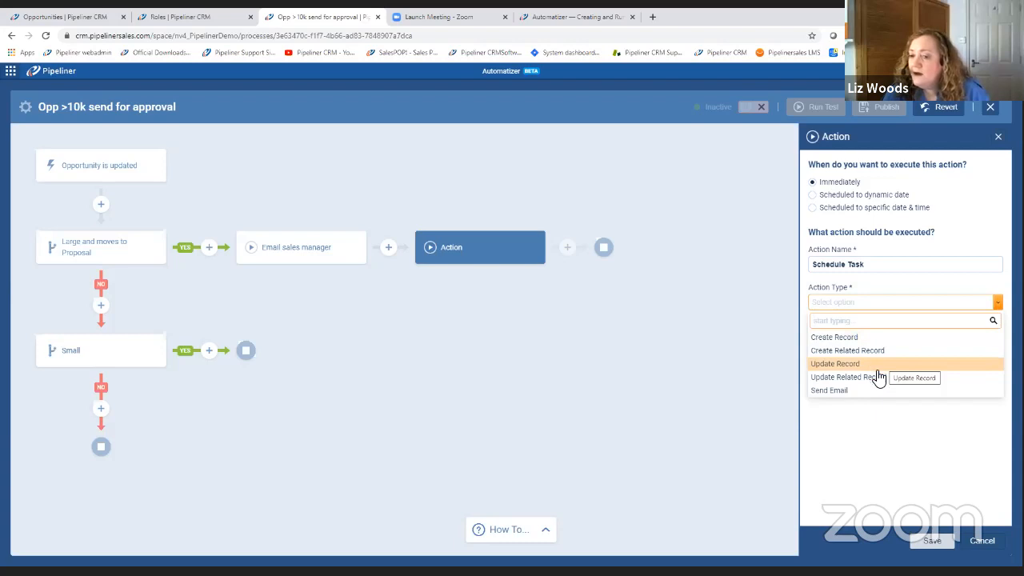
{"action": "left_click", "coordinate": [870, 378]}
{"action": "left_click", "coordinate": [890, 307]}
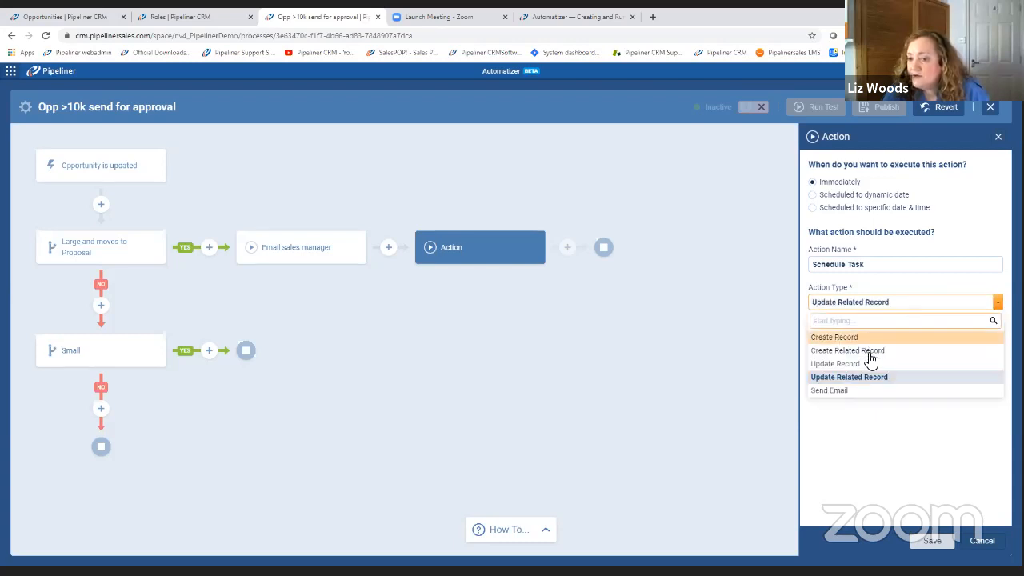
{"action": "left_click", "coordinate": [870, 352]}
{"action": "left_click", "coordinate": [861, 343]}
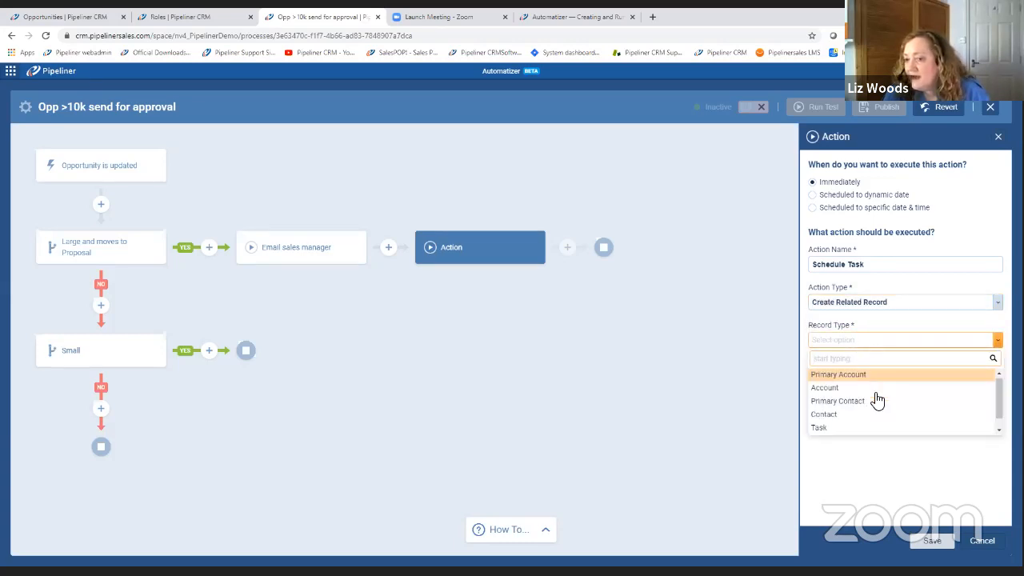
{"action": "left_click", "coordinate": [859, 427]}
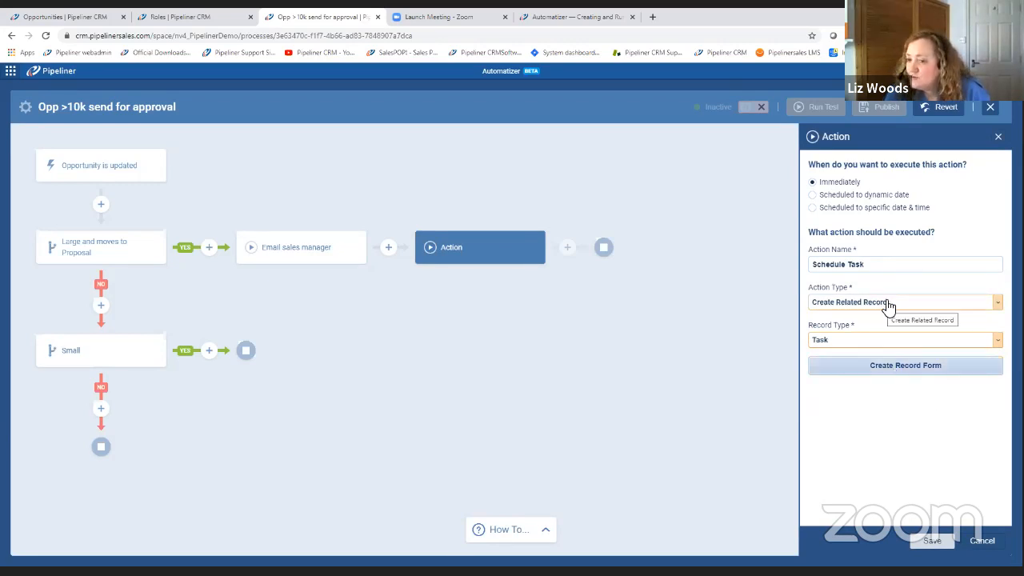
Change the action type to Update Related Record with Triggered Record Related Account (Primary) as the record type.
{"action": "left_click", "coordinate": [846, 308]}
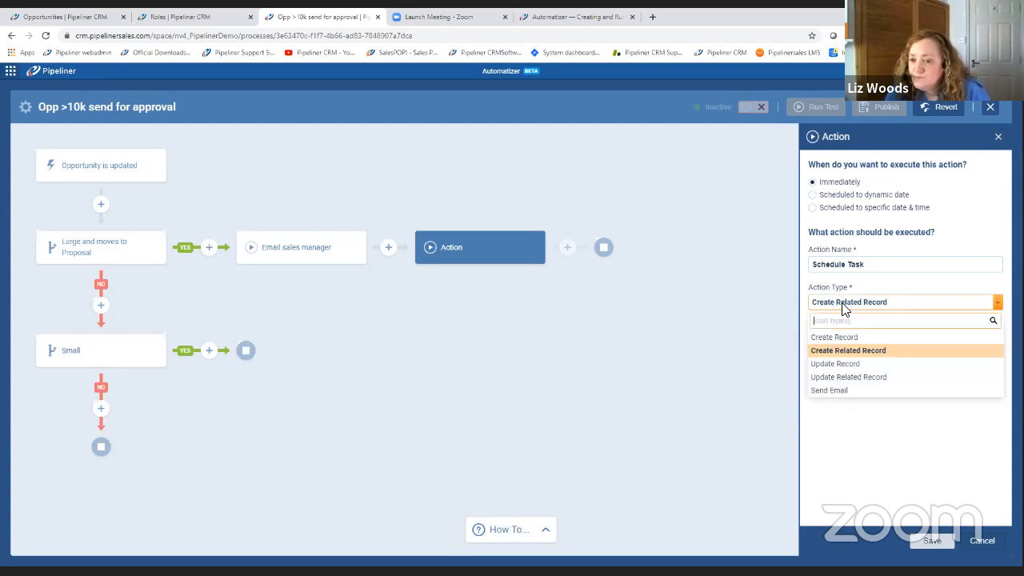
{"action": "left_click", "coordinate": [870, 381]}
{"action": "left_click", "coordinate": [854, 341]}
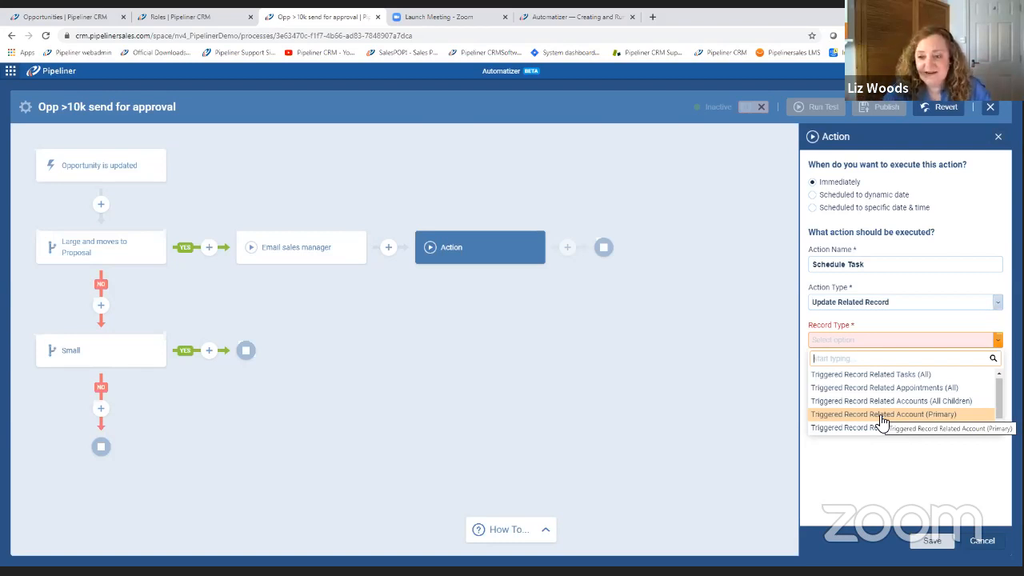
{"action": "left_click", "coordinate": [882, 416]}
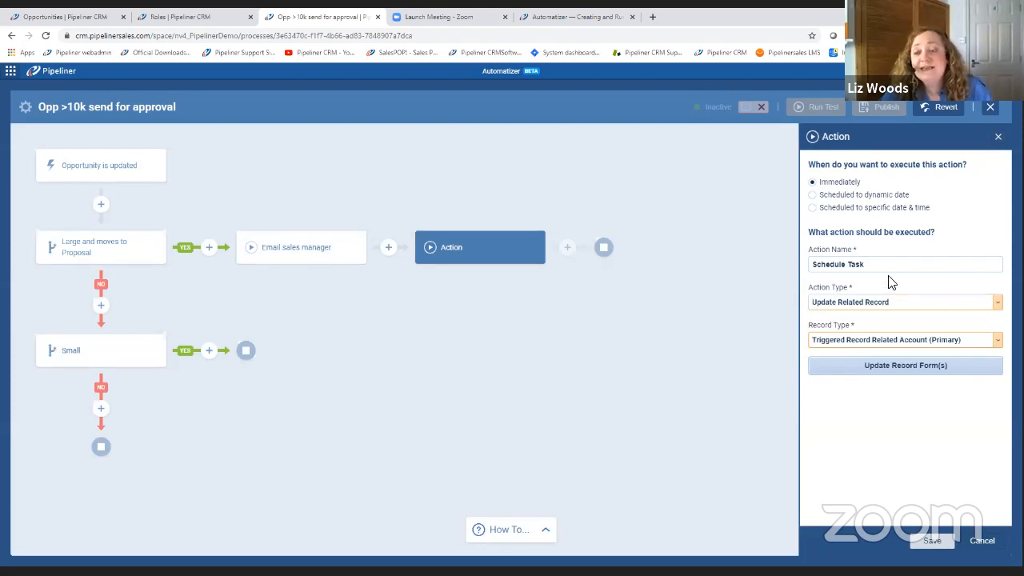
Try setting Customer type to existing customer in the account update form, and discard both the form changes and the Schedule Task action.
{"action": "left_click", "coordinate": [884, 370]}
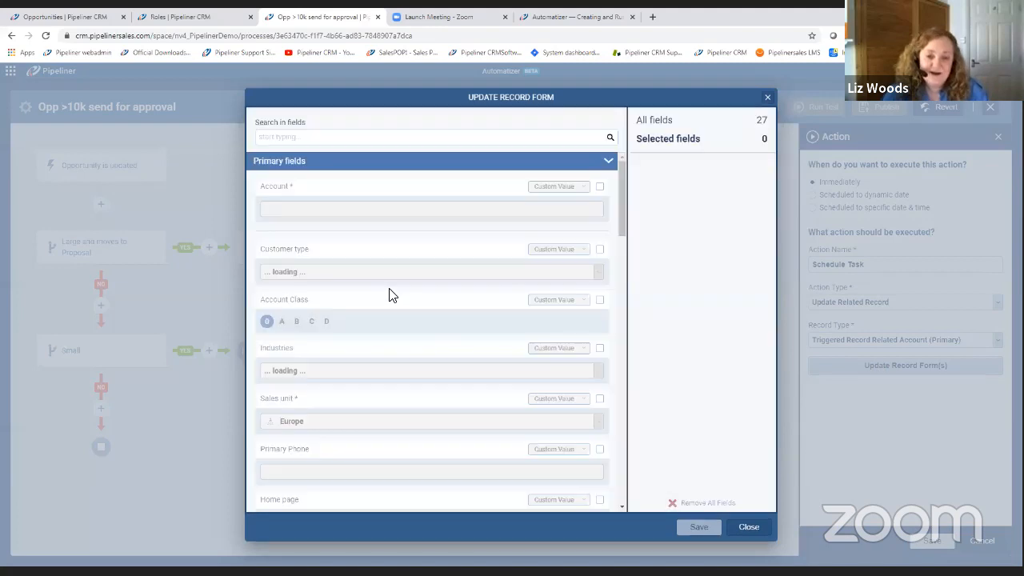
{"action": "left_click", "coordinate": [600, 253]}
{"action": "left_click", "coordinate": [598, 271]}
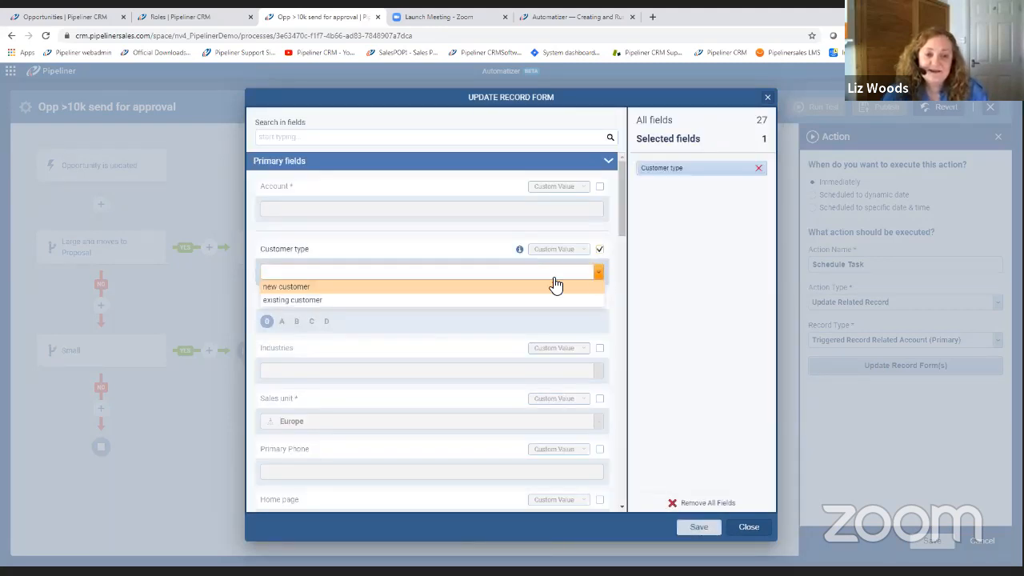
{"action": "left_click", "coordinate": [342, 301]}
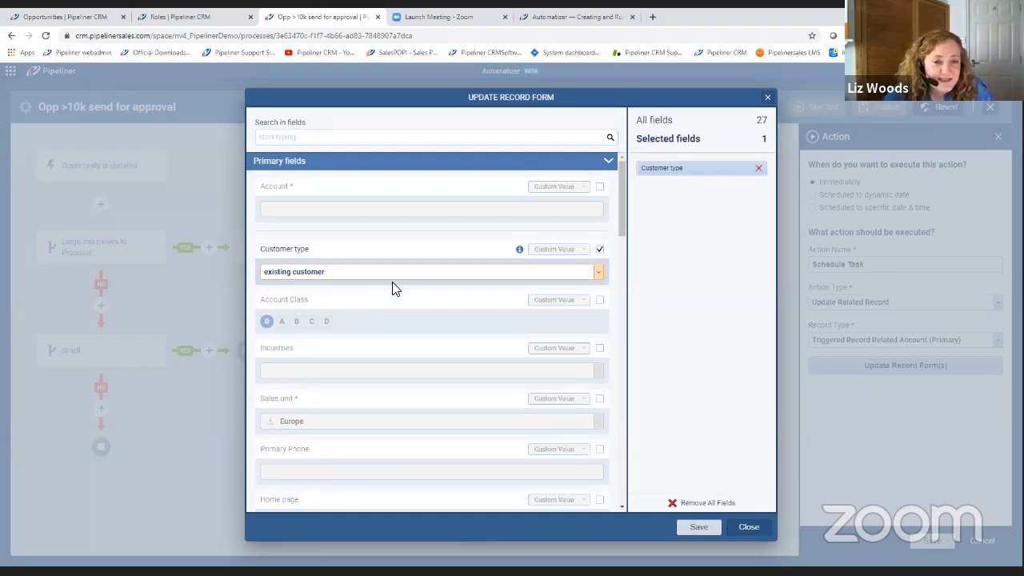
{"action": "left_click", "coordinate": [747, 528]}
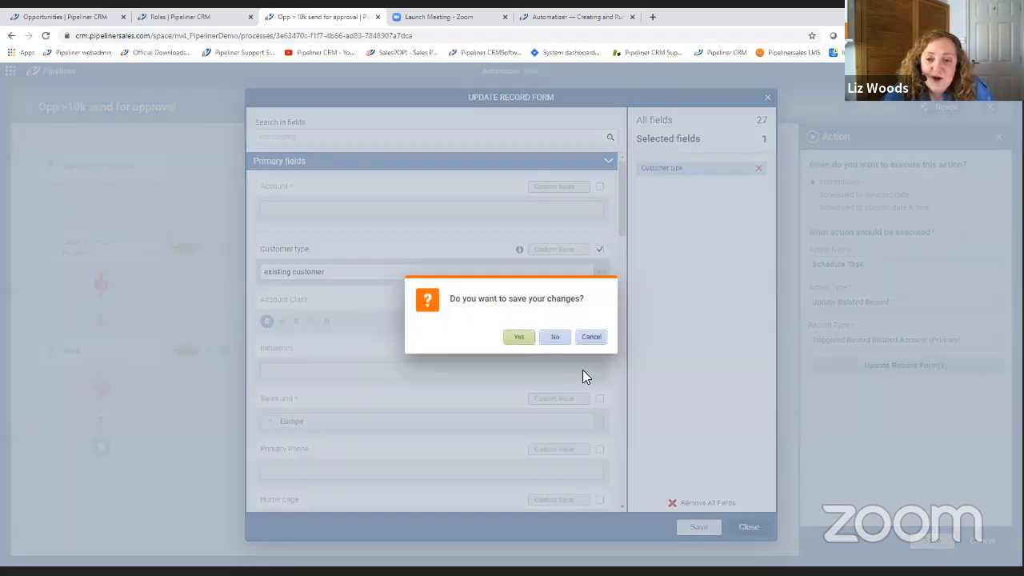
{"action": "left_click", "coordinate": [553, 336]}
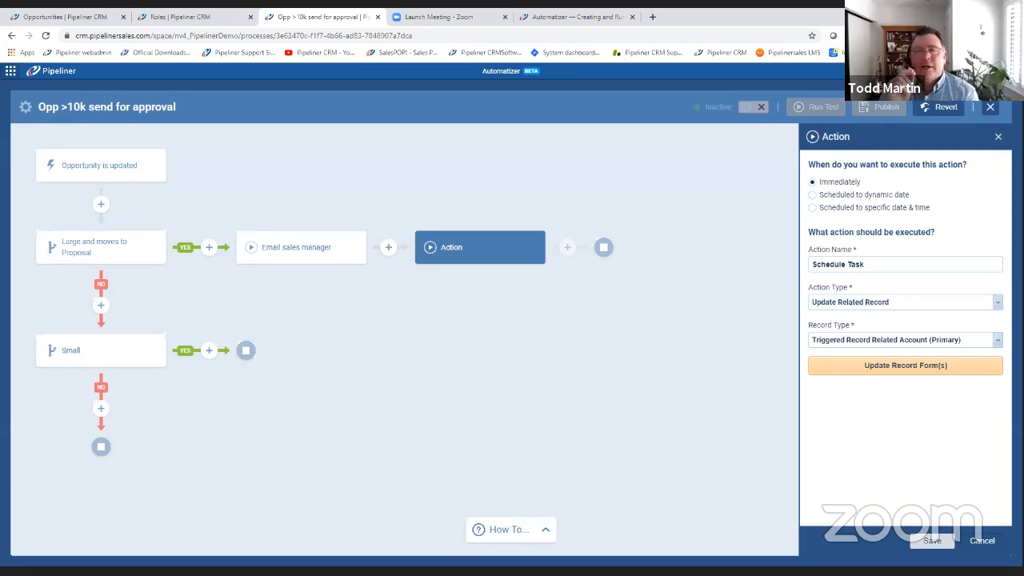
{"action": "left_click", "coordinate": [983, 540]}
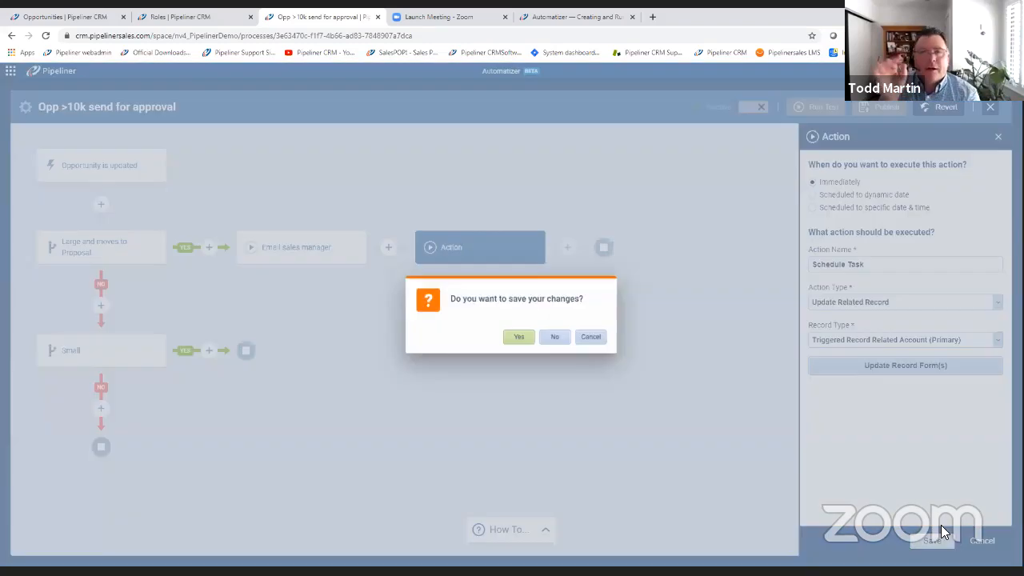
{"action": "left_click", "coordinate": [552, 339]}
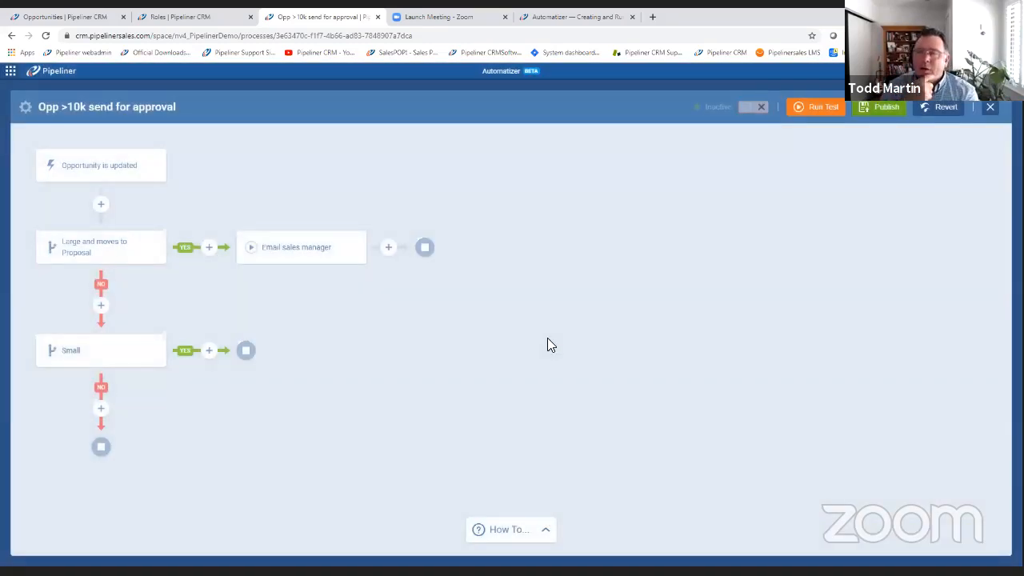
Glance at the opportunities pipeline and close the process editor for "Opp >10k send for approval", discarding the unpublished changes.
{"action": "left_click", "coordinate": [56, 17]}
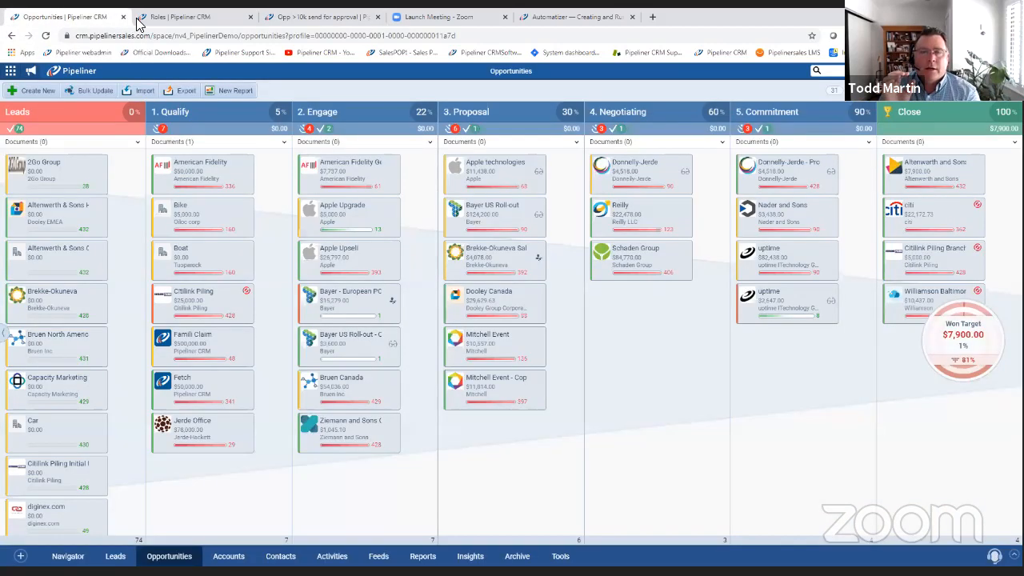
{"action": "left_click", "coordinate": [302, 17]}
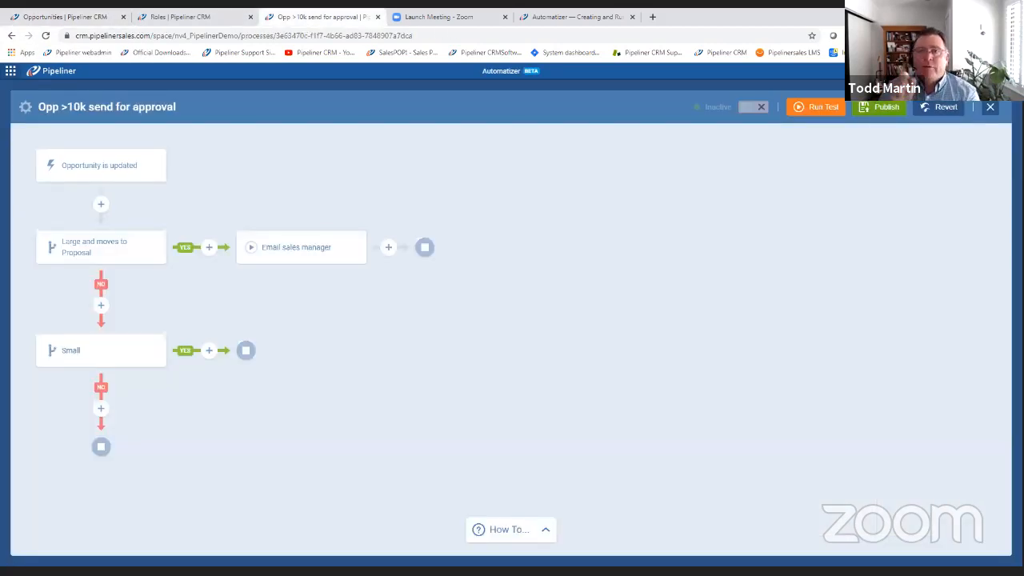
{"action": "left_click", "coordinate": [990, 108]}
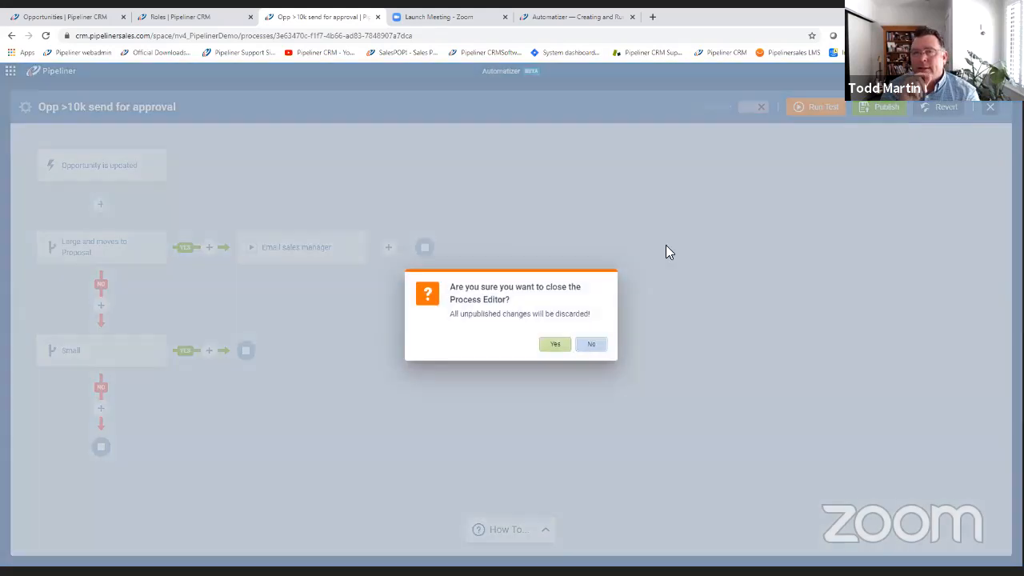
{"action": "left_click", "coordinate": [555, 345]}
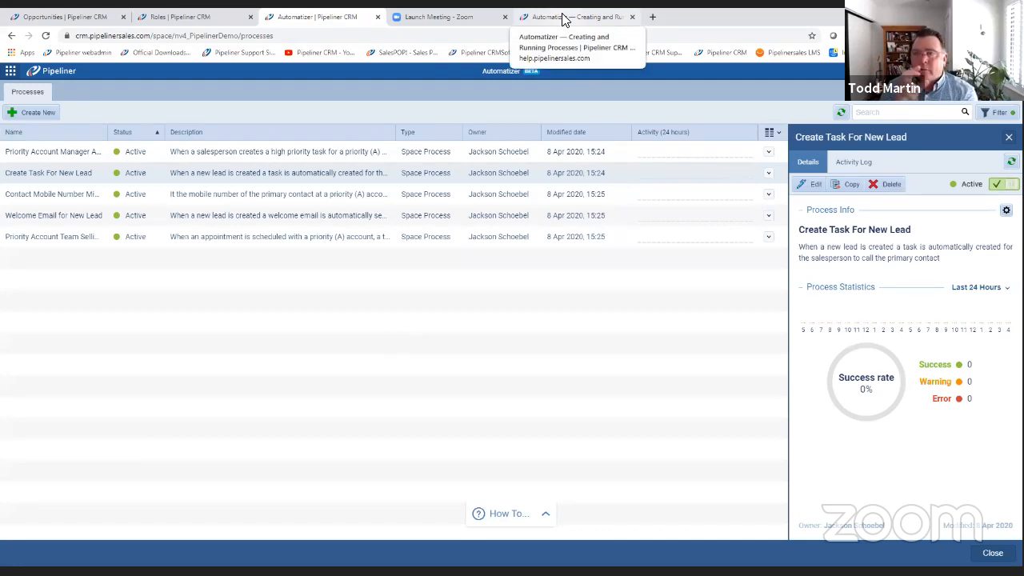
Show the help resources available in Automatizer and bring up the help article "Automatizer — Creating and Running Processes".
{"action": "left_click", "coordinate": [564, 18]}
{"action": "left_click", "coordinate": [296, 17]}
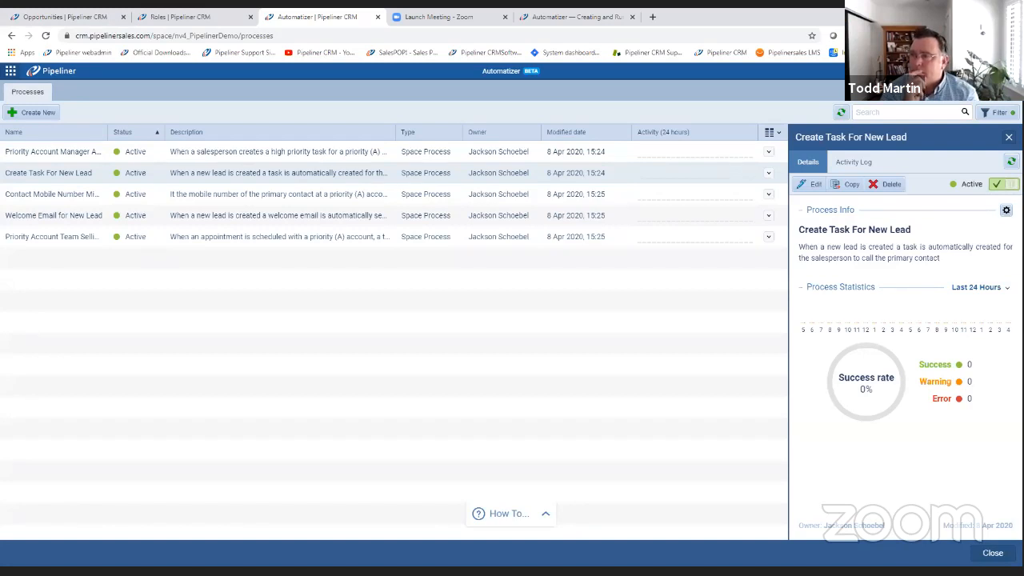
{"action": "left_click", "coordinate": [952, 71]}
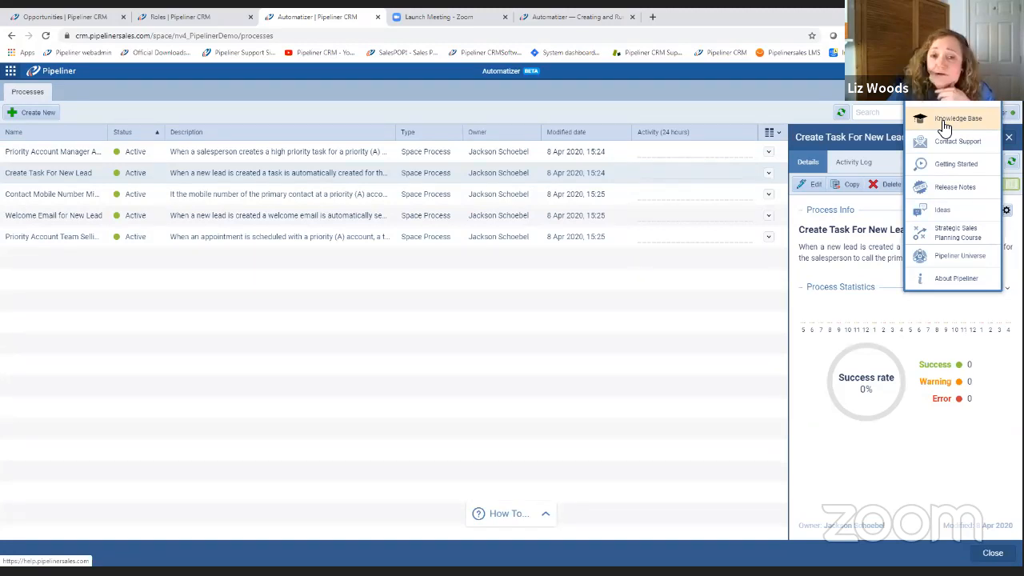
{"action": "left_click", "coordinate": [552, 20]}
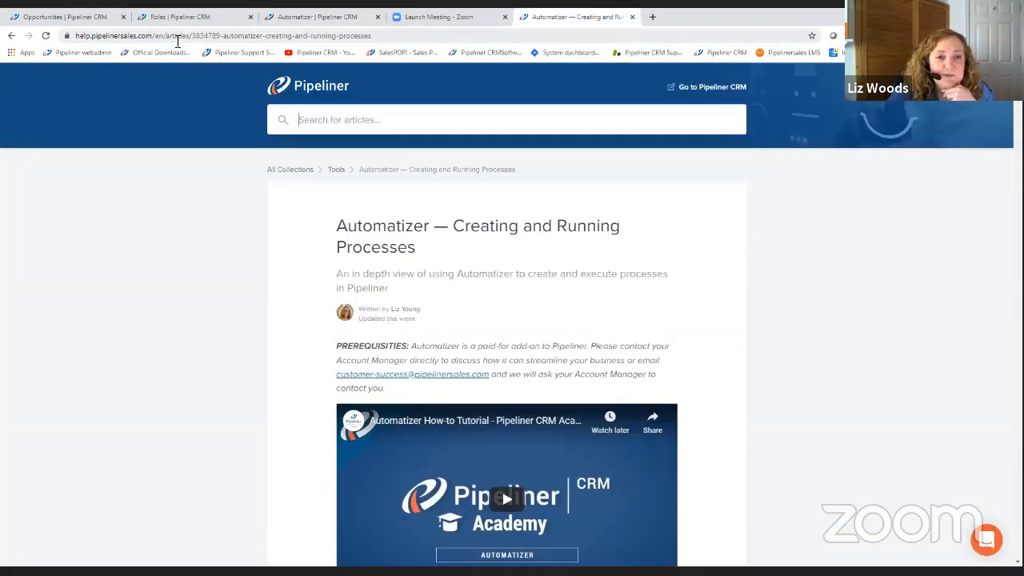
Examine the article's introduction, process elements, sample templates, use case scenario and instructions for creating a process.
{"action": "scroll", "coordinate": [494, 200], "scroll_direction": "down", "scroll_amount": 1}
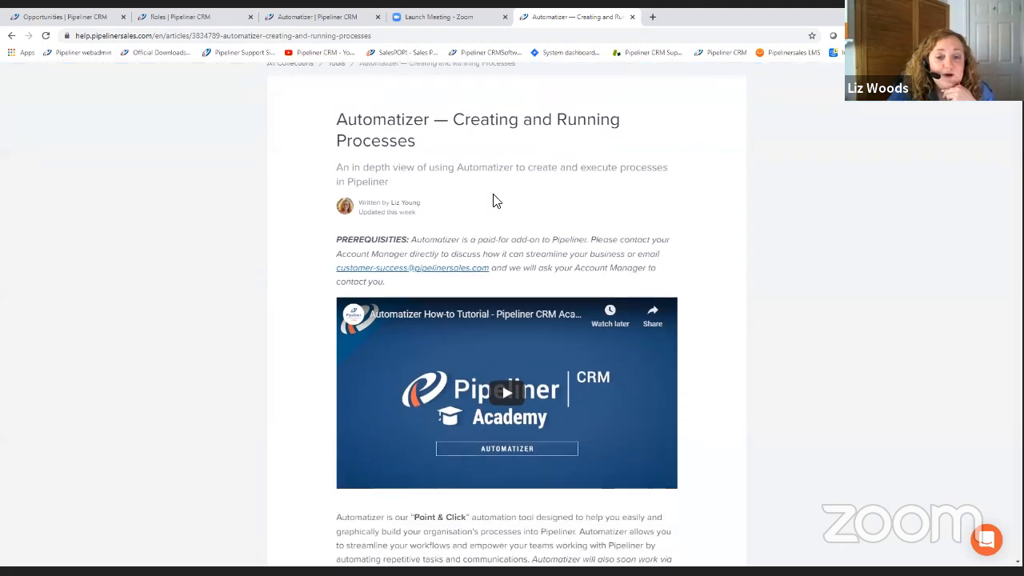
{"action": "scroll", "coordinate": [493, 200], "scroll_direction": "down", "scroll_amount": 4}
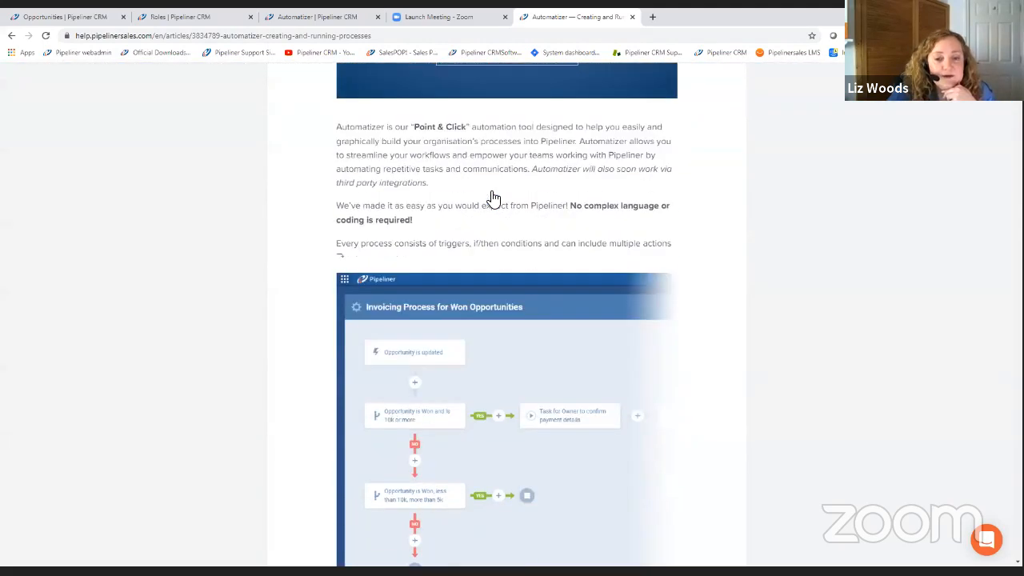
{"action": "scroll", "coordinate": [493, 199], "scroll_direction": "down", "scroll_amount": 5}
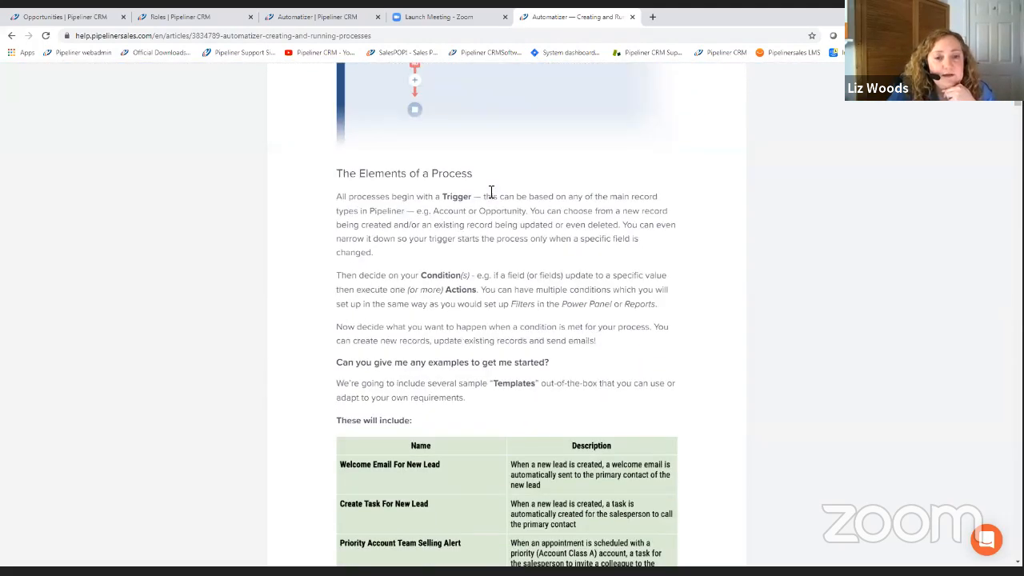
{"action": "scroll", "coordinate": [491, 192], "scroll_direction": "down", "scroll_amount": 5}
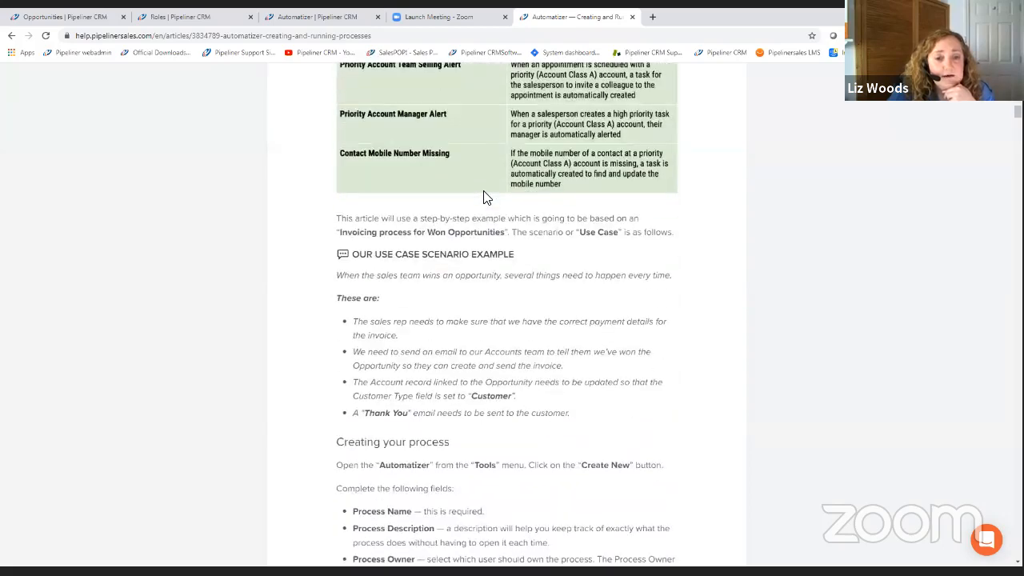
{"action": "scroll", "coordinate": [485, 196], "scroll_direction": "down", "scroll_amount": 2}
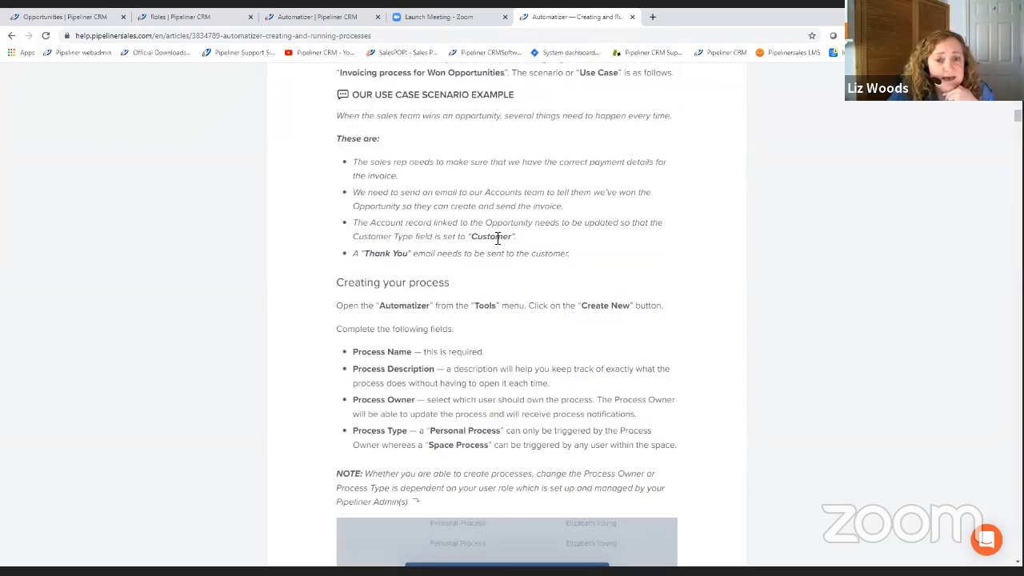
{"action": "scroll", "coordinate": [544, 232], "scroll_direction": "down", "scroll_amount": 1}
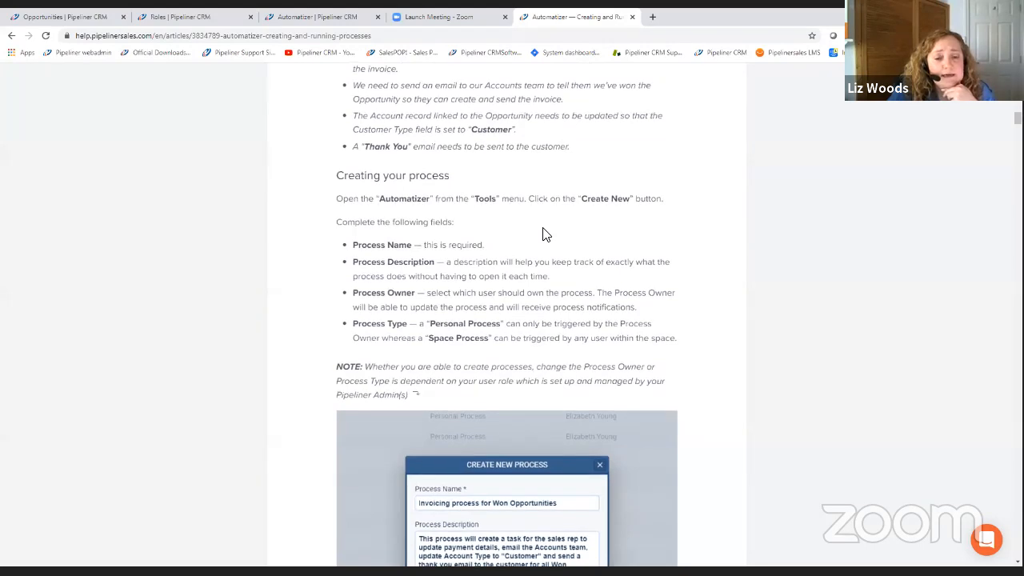
{"action": "scroll", "coordinate": [542, 233], "scroll_direction": "down", "scroll_amount": 2}
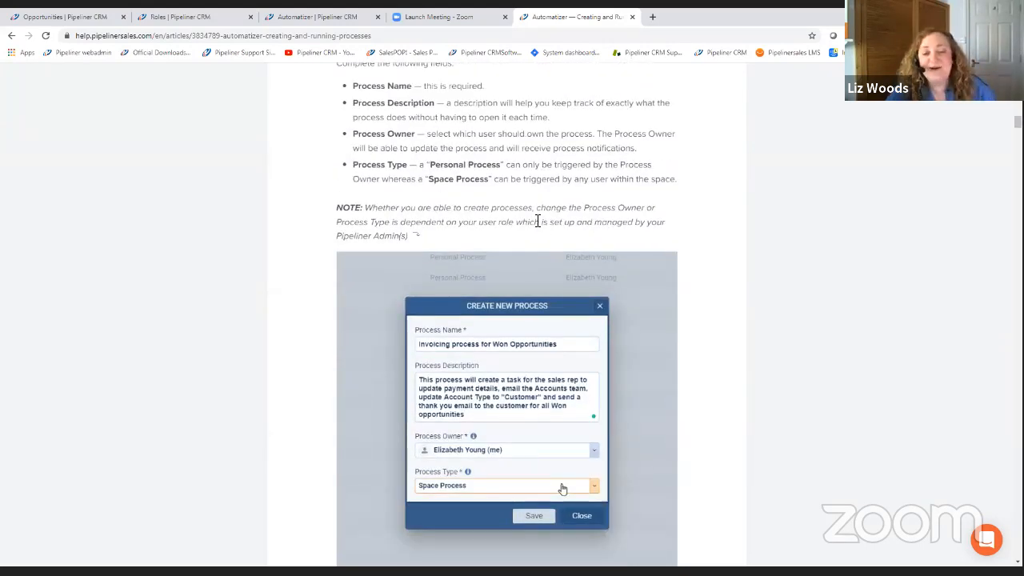
{"action": "scroll", "coordinate": [496, 182], "scroll_direction": "down", "scroll_amount": 2}
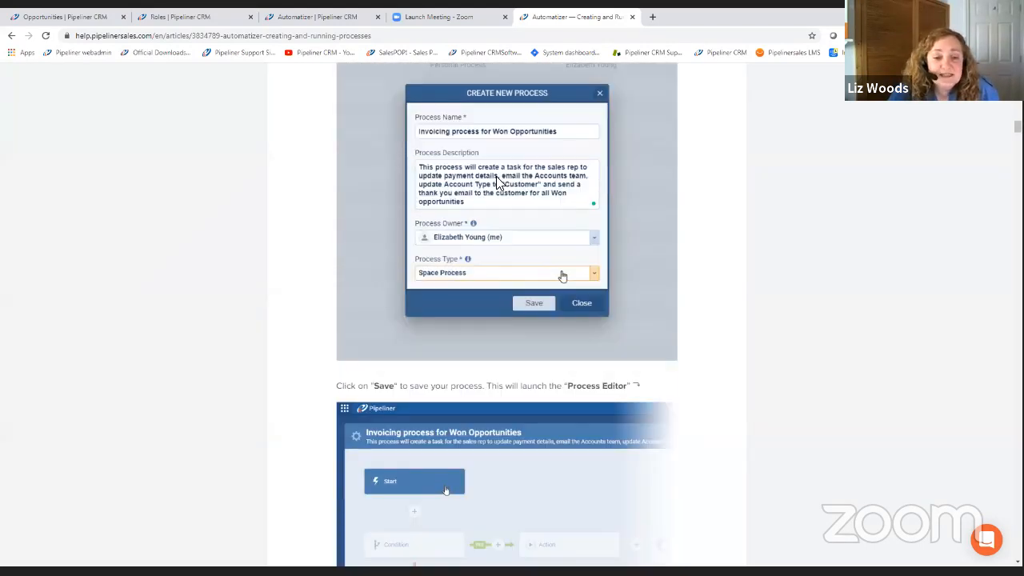
{"action": "scroll", "coordinate": [497, 182], "scroll_direction": "up", "scroll_amount": 4}
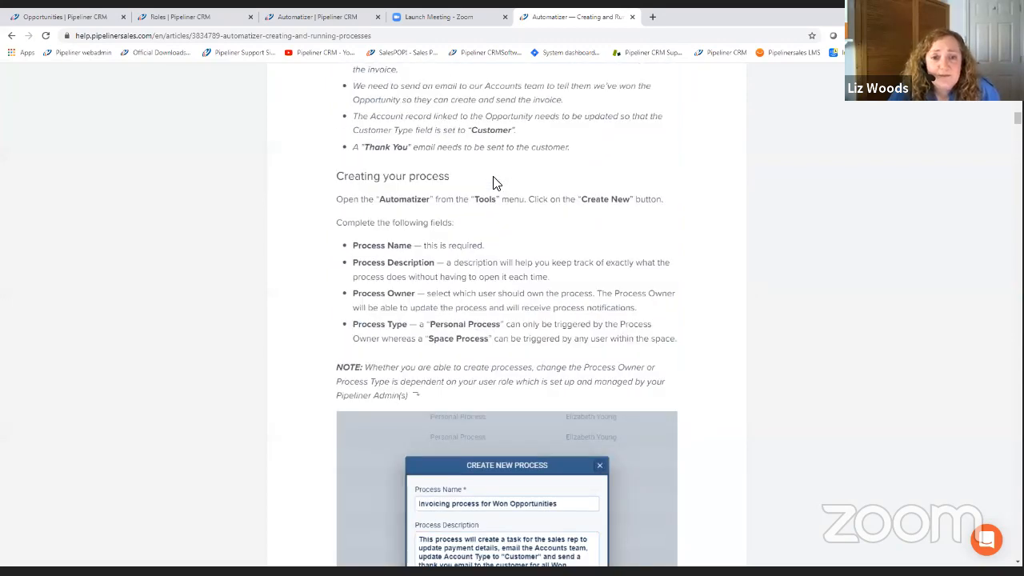
{"action": "scroll", "coordinate": [493, 182], "scroll_direction": "up", "scroll_amount": 4}
{"action": "scroll", "coordinate": [492, 180], "scroll_direction": "up", "scroll_amount": 10}
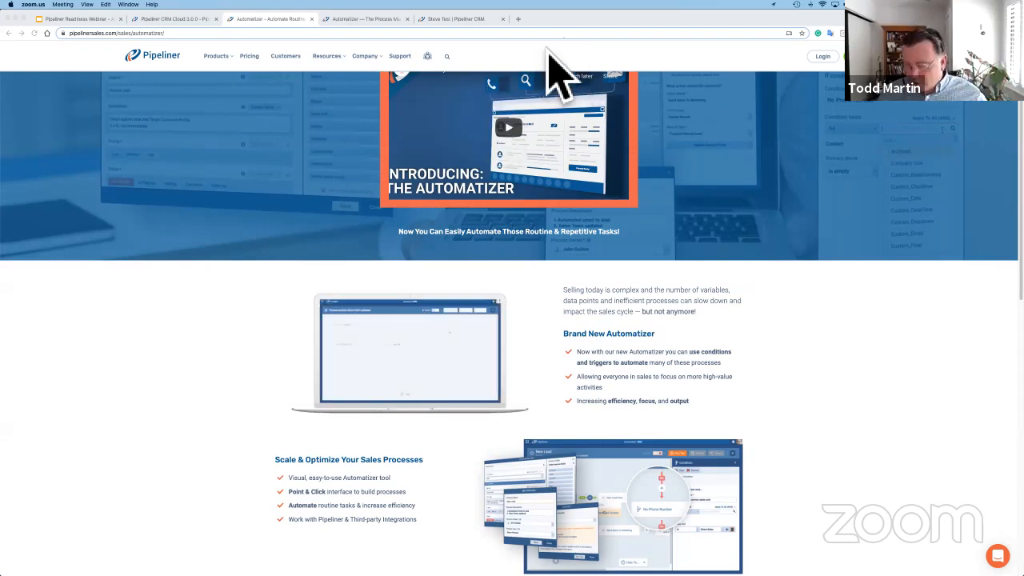
Switch to the process containing the "Use Webhook" condition and review its action's available types, keeping Send Webhook selected.
{"action": "left_click", "coordinate": [453, 22]}
{"action": "left_click", "coordinate": [453, 20]}
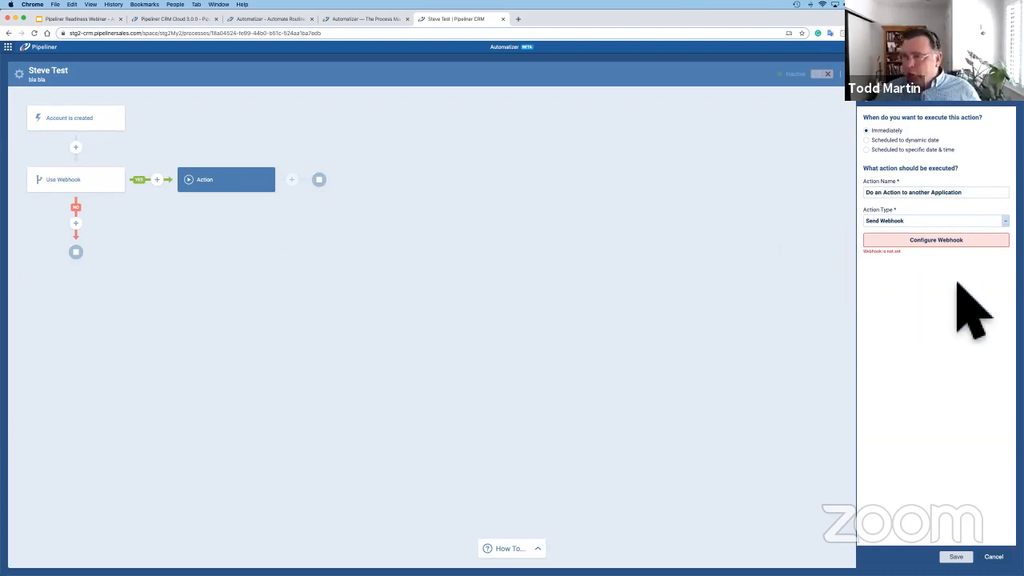
{"action": "left_click", "coordinate": [931, 223]}
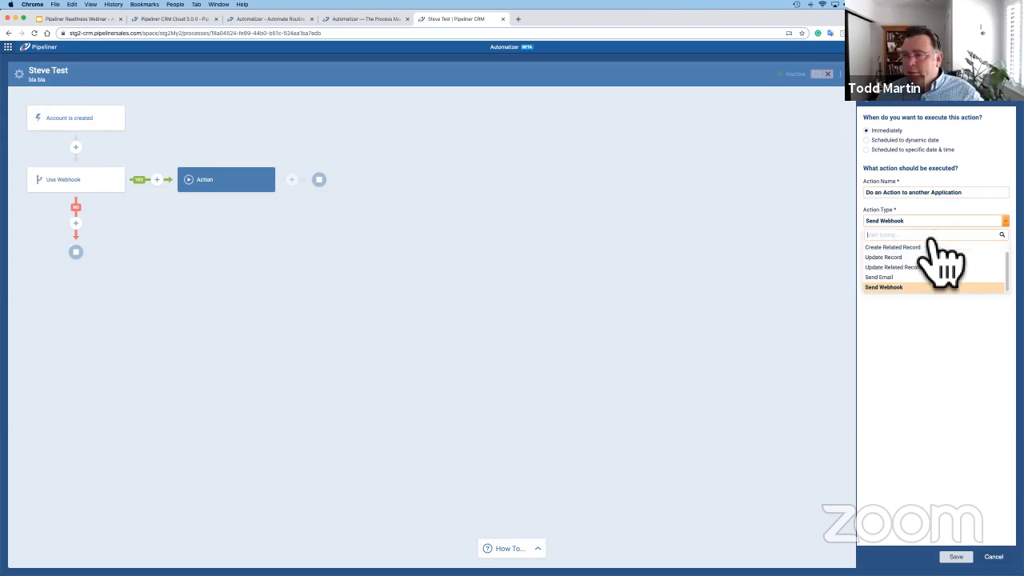
{"action": "left_click", "coordinate": [942, 388]}
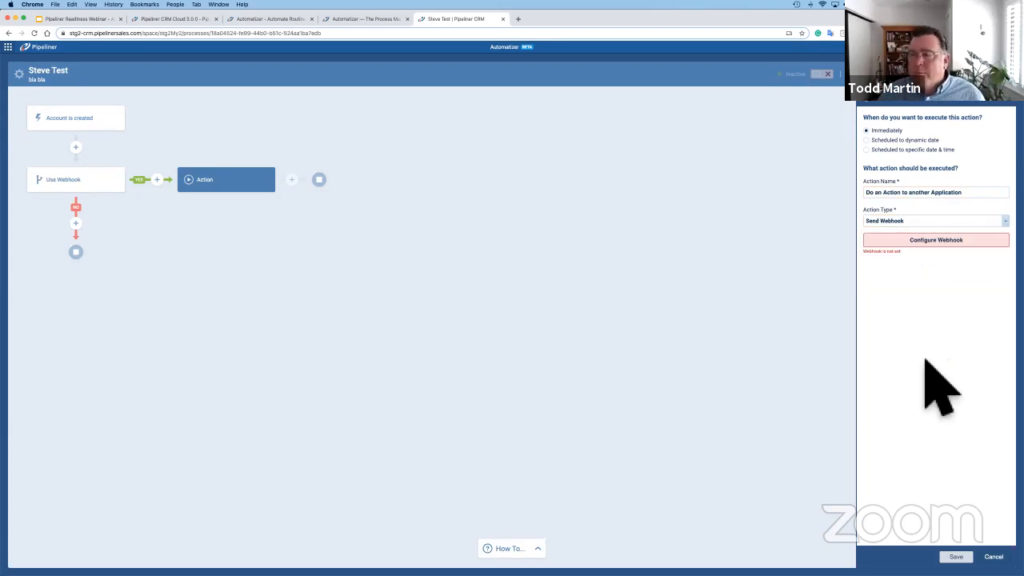
{"action": "left_click", "coordinate": [911, 220]}
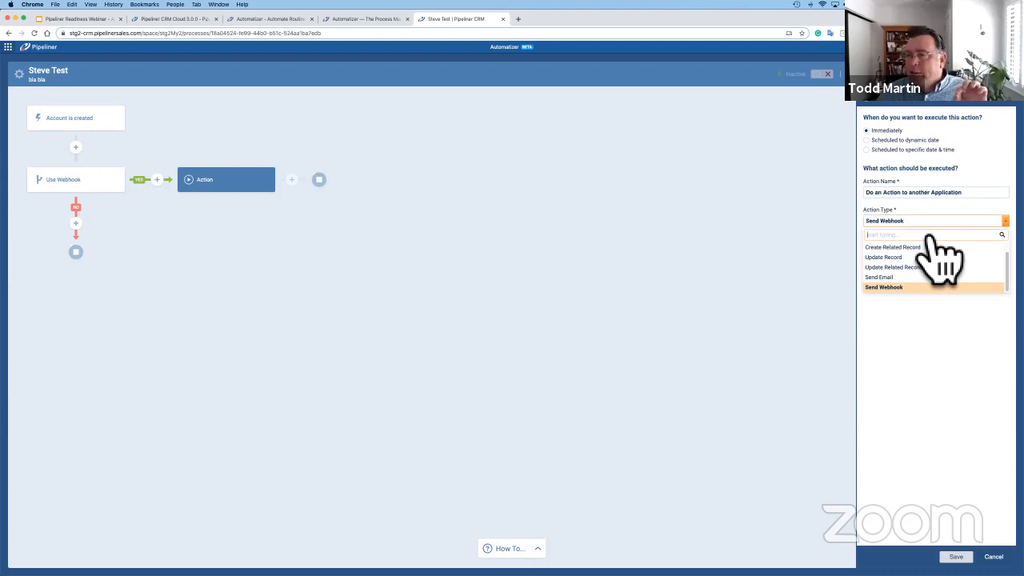
{"action": "left_click", "coordinate": [898, 287]}
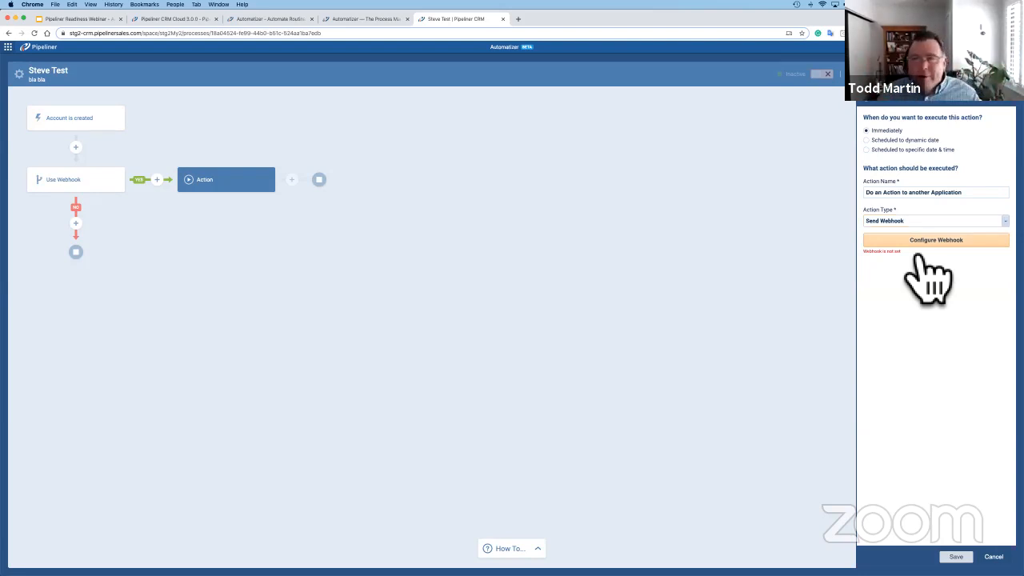
Review the webhook configuration's request types, request formats and authorization settings, and close it without saving.
{"action": "left_click", "coordinate": [906, 240]}
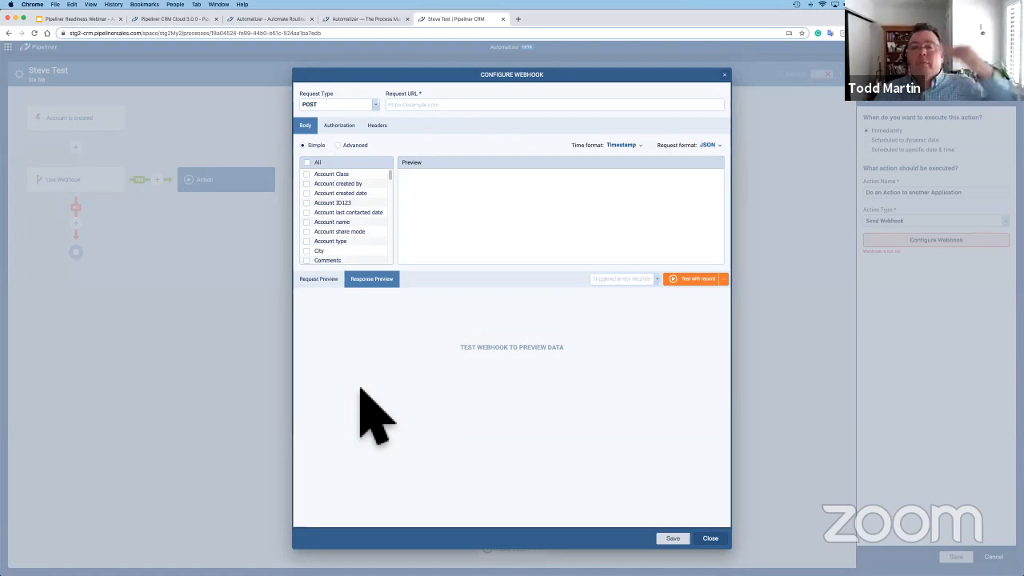
{"action": "left_click", "coordinate": [374, 105]}
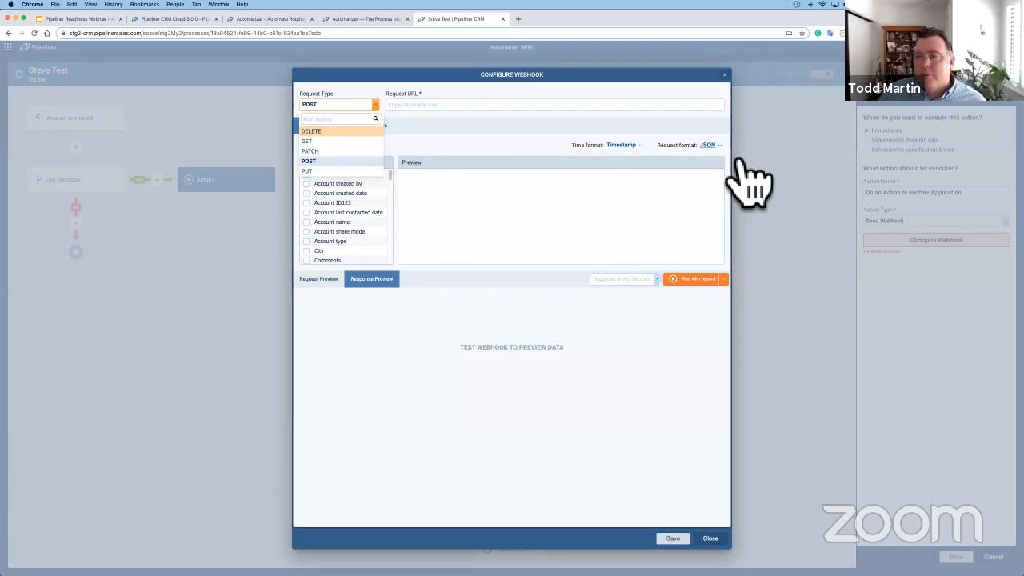
{"action": "left_click", "coordinate": [709, 145]}
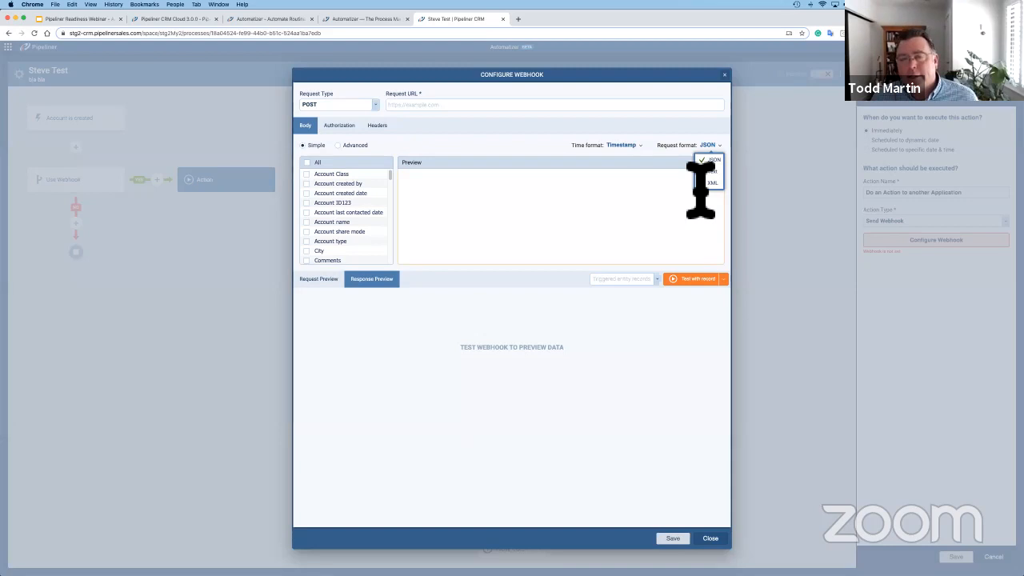
{"action": "left_click", "coordinate": [339, 126]}
{"action": "left_click", "coordinate": [306, 125]}
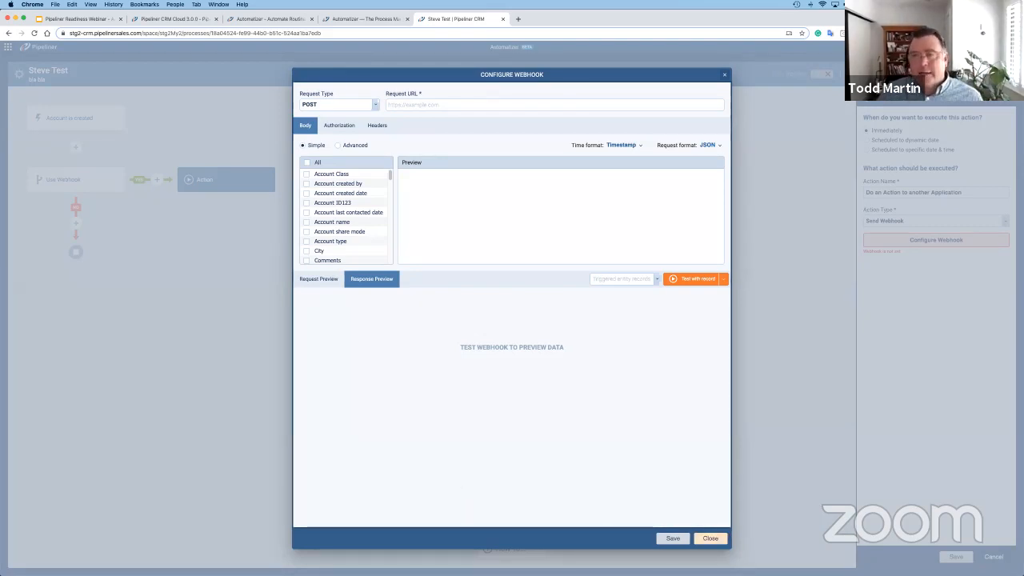
{"action": "left_click", "coordinate": [710, 537]}
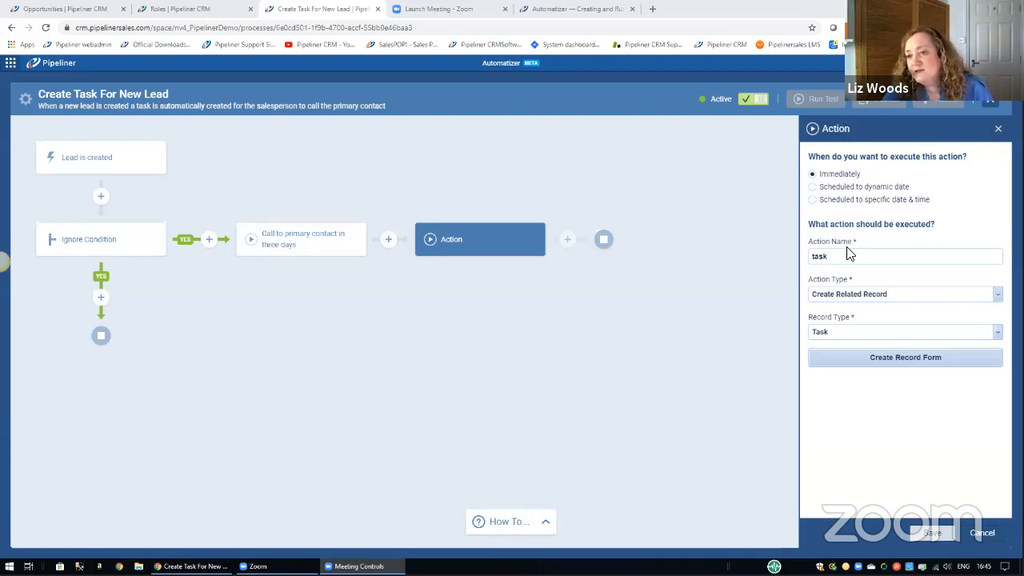
Check the value source options for Linked Items in the task's record creation form, and close the form without saving.
{"action": "left_click", "coordinate": [885, 365]}
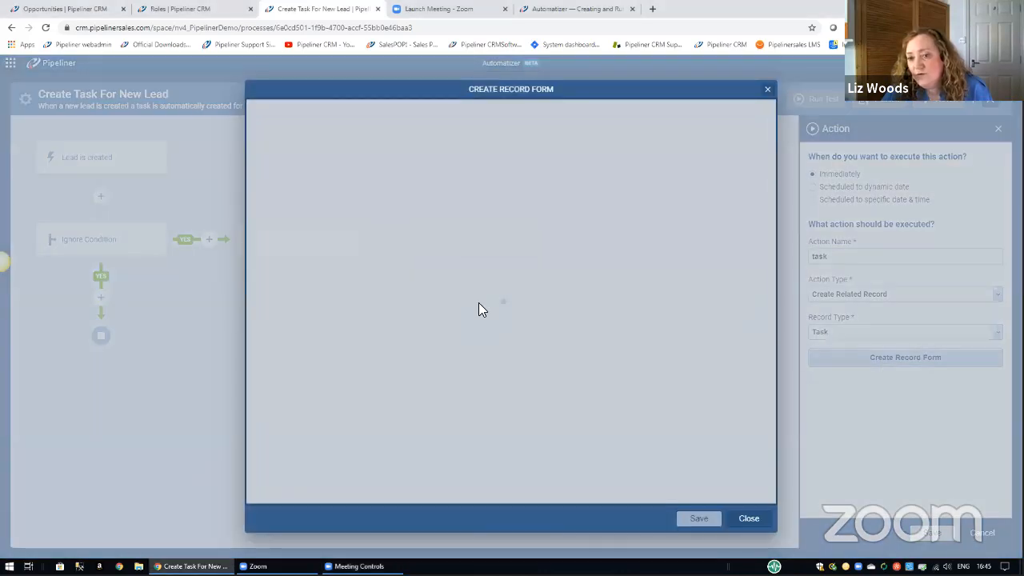
{"action": "scroll", "coordinate": [479, 304], "scroll_direction": "down", "scroll_amount": 10}
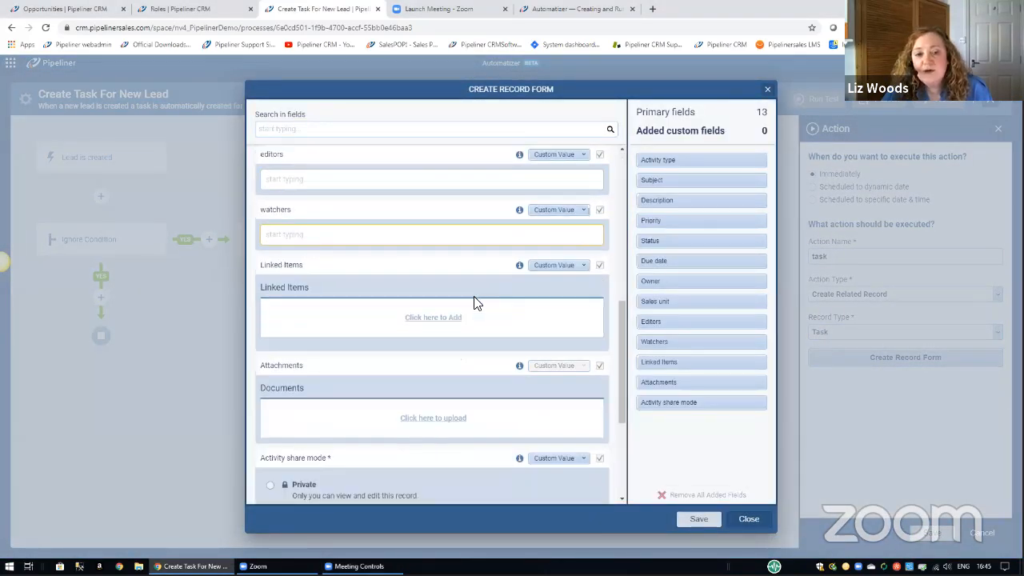
{"action": "scroll", "coordinate": [472, 301], "scroll_direction": "down", "scroll_amount": 1}
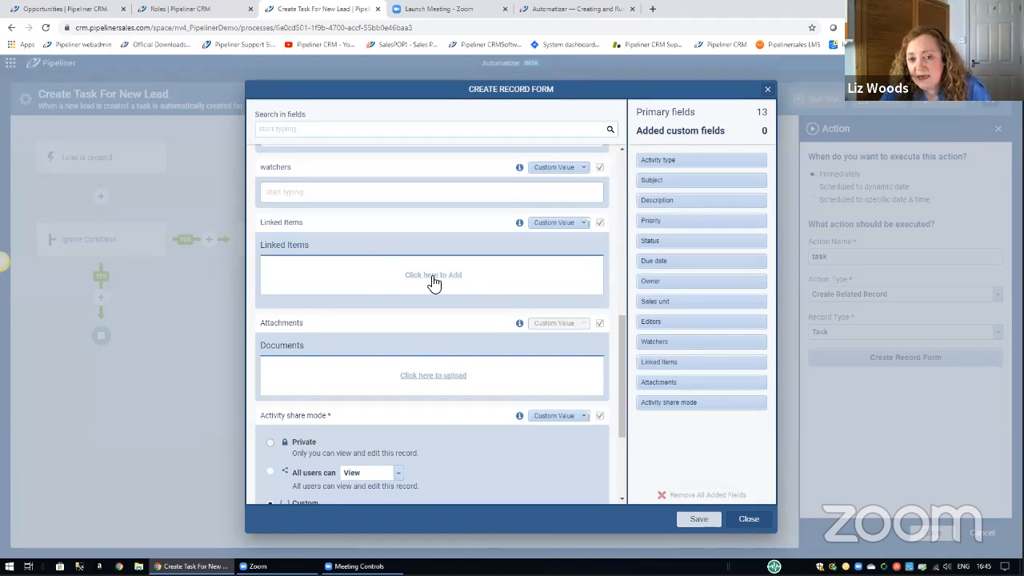
{"action": "left_click", "coordinate": [583, 223]}
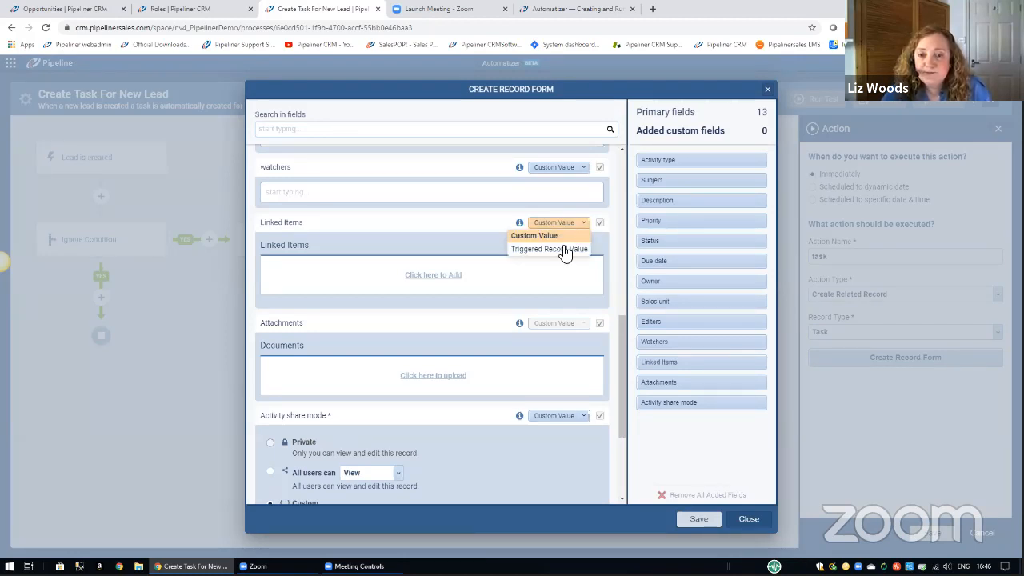
{"action": "left_click", "coordinate": [477, 242]}
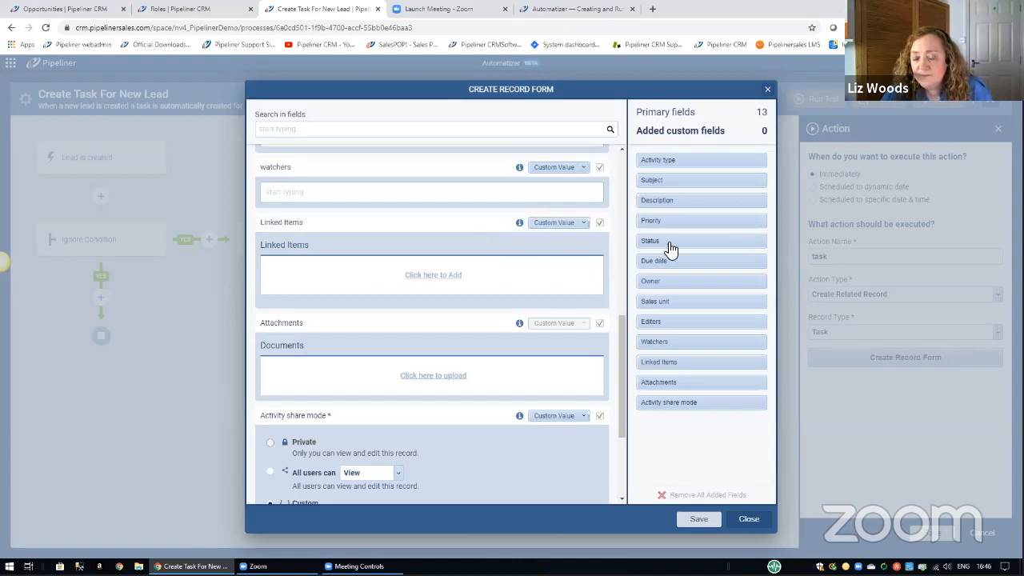
{"action": "left_click", "coordinate": [748, 519]}
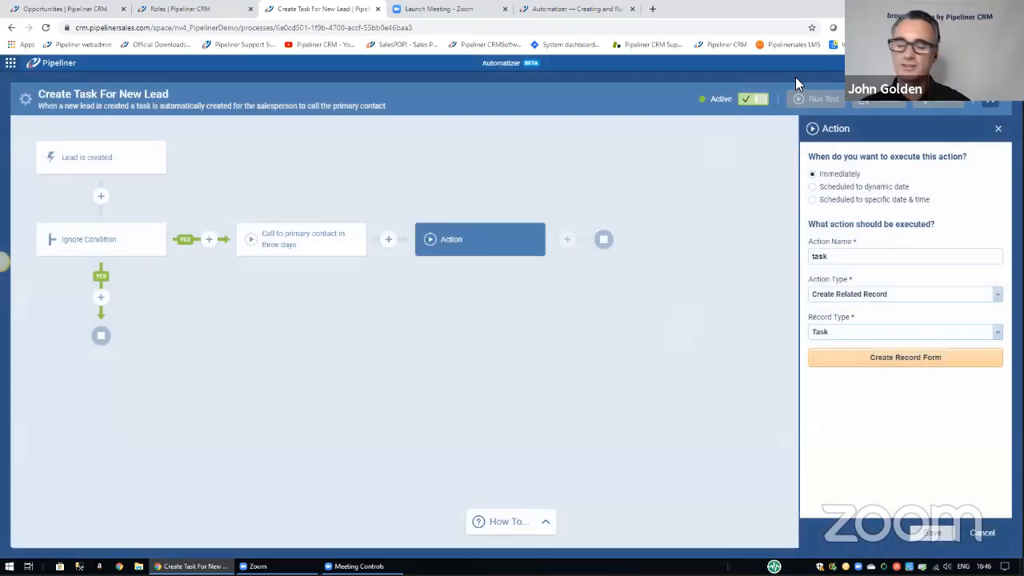